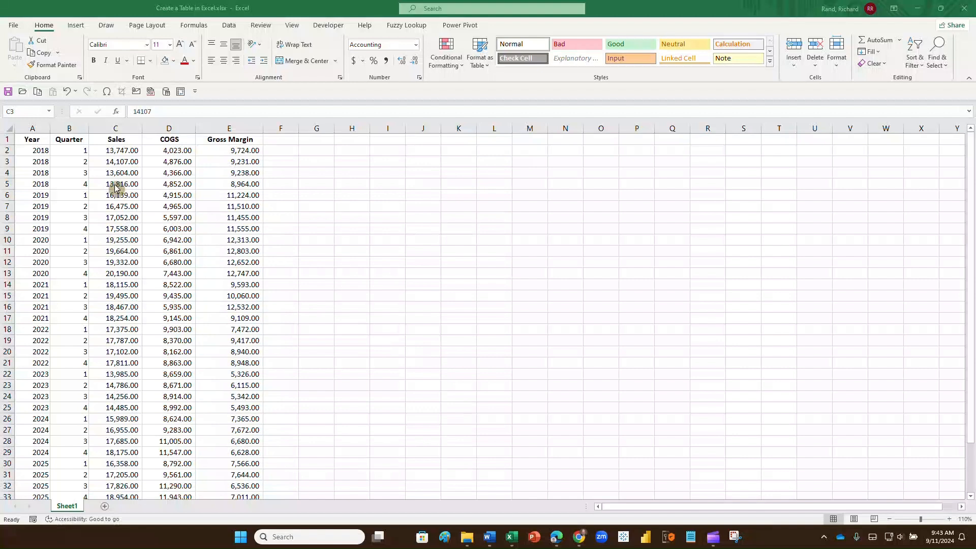
Select the entire data range A1:E37 including the header row, and clear the selection.
click(30, 140)
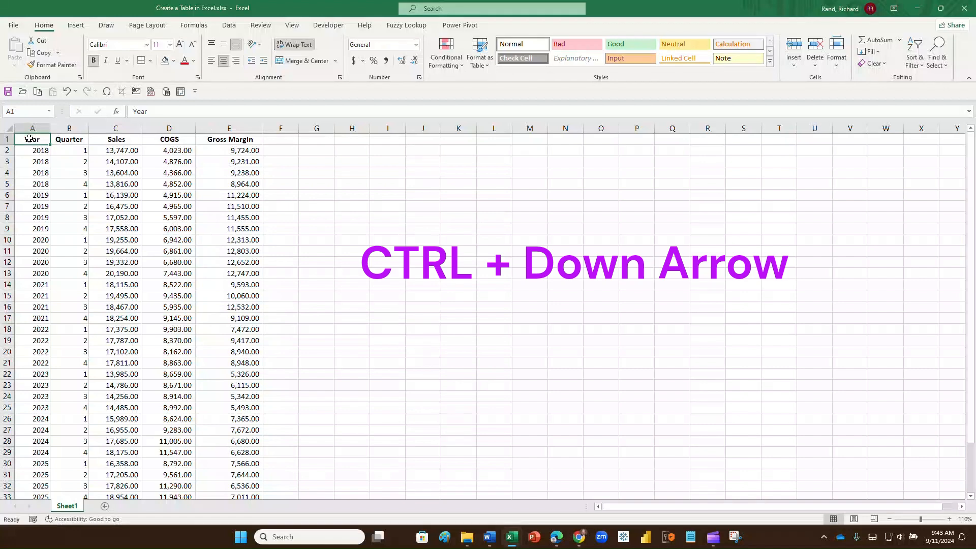
key(ctrl+shift+Down)
key(ctrl+shift+Right)
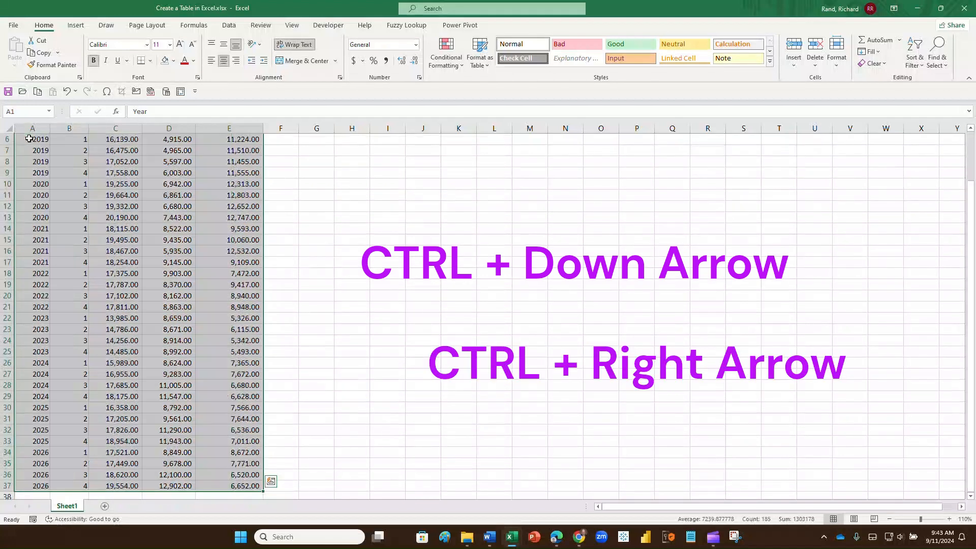
scroll(1, 133, up, 2)
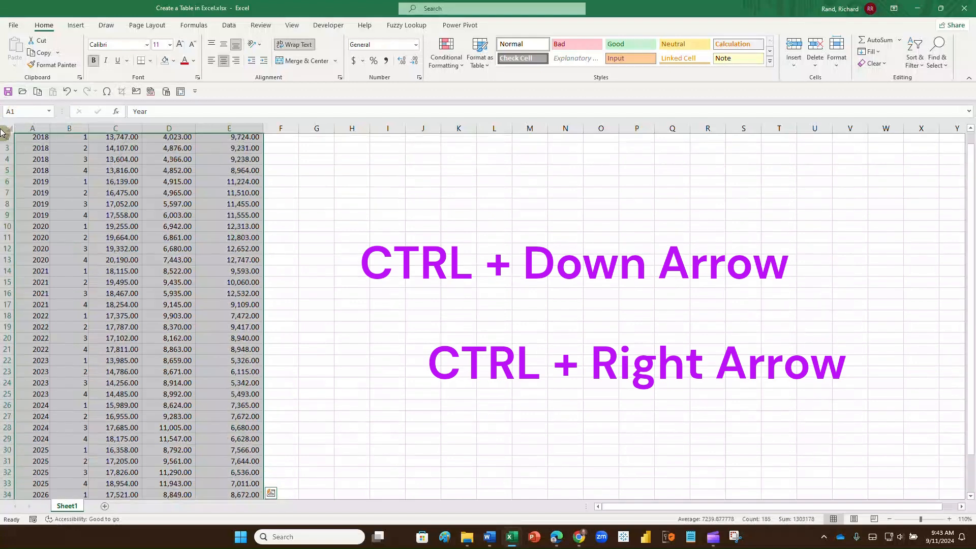
click(27, 148)
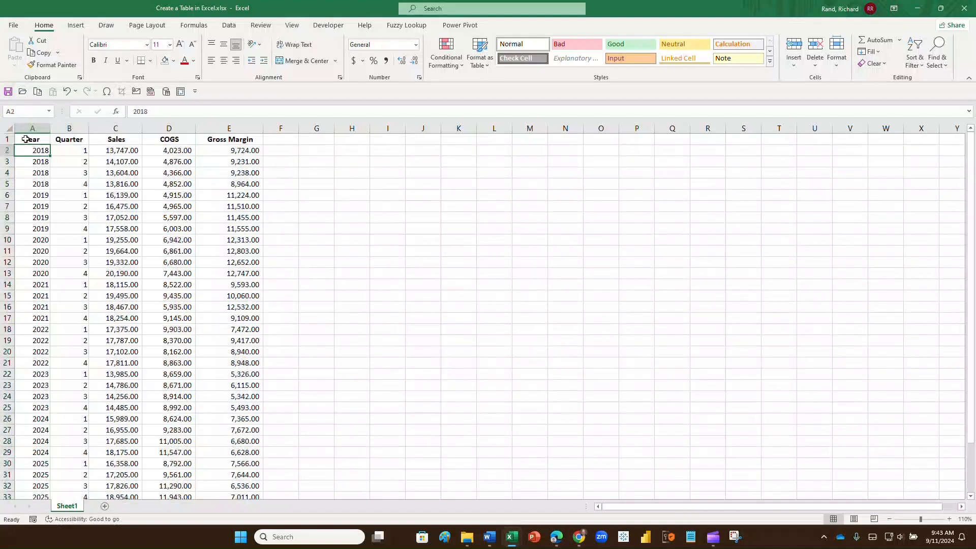
drag(26, 138, 236, 471)
scroll(138, 296, up, 2)
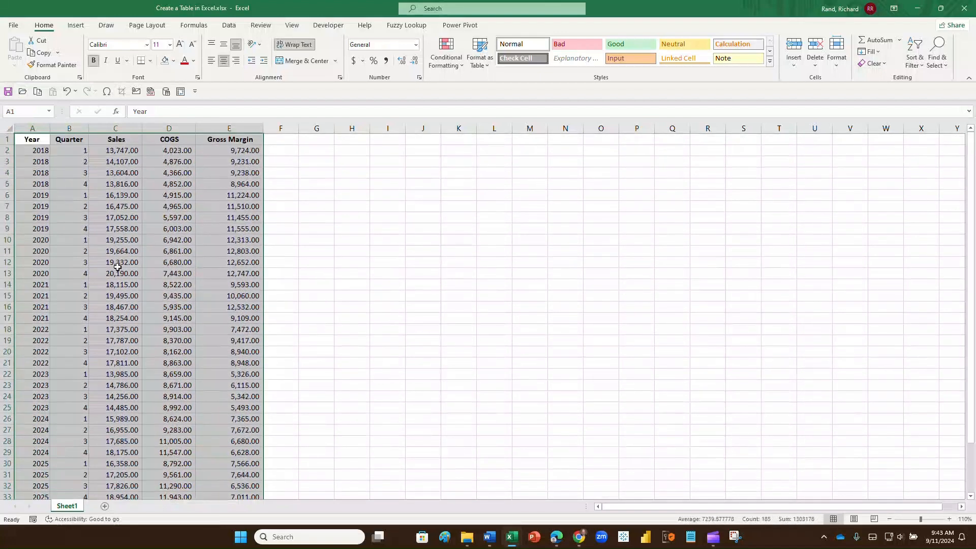
click(35, 141)
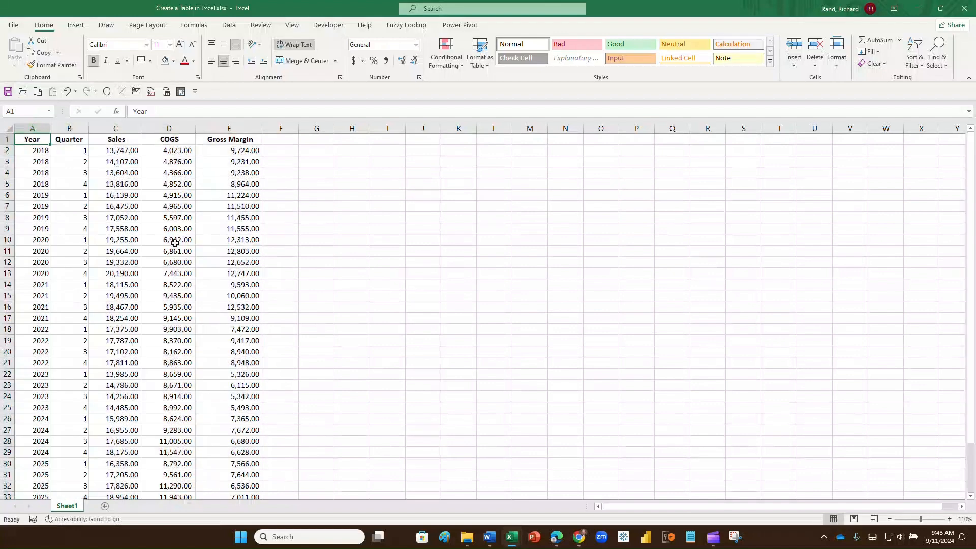
Convert the data range A1:E37 into a table with headers, and undo the conversion.
click(127, 218)
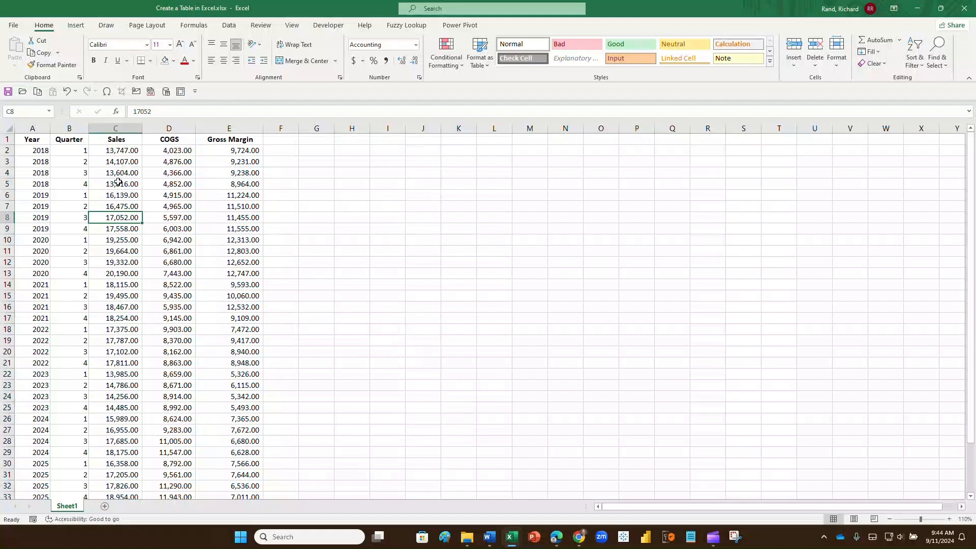
click(124, 230)
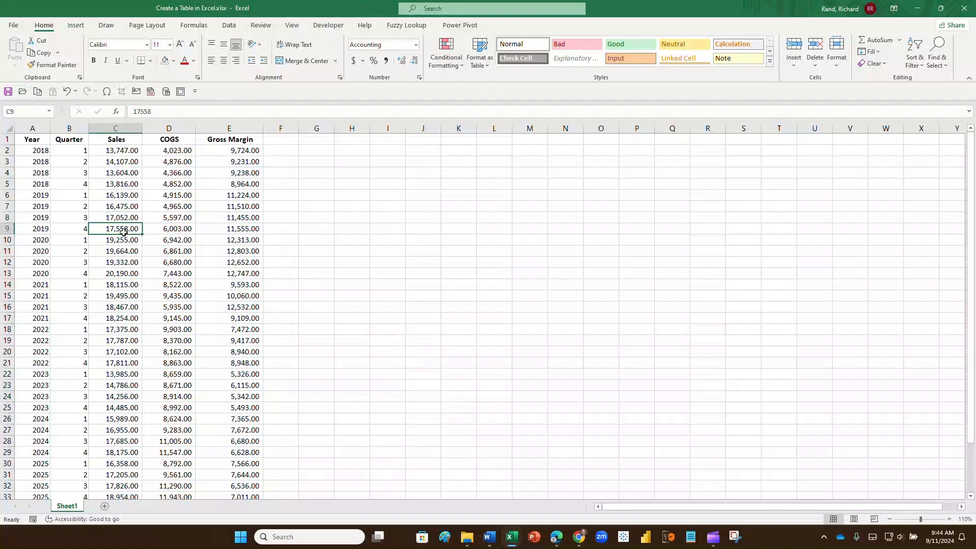
click(124, 262)
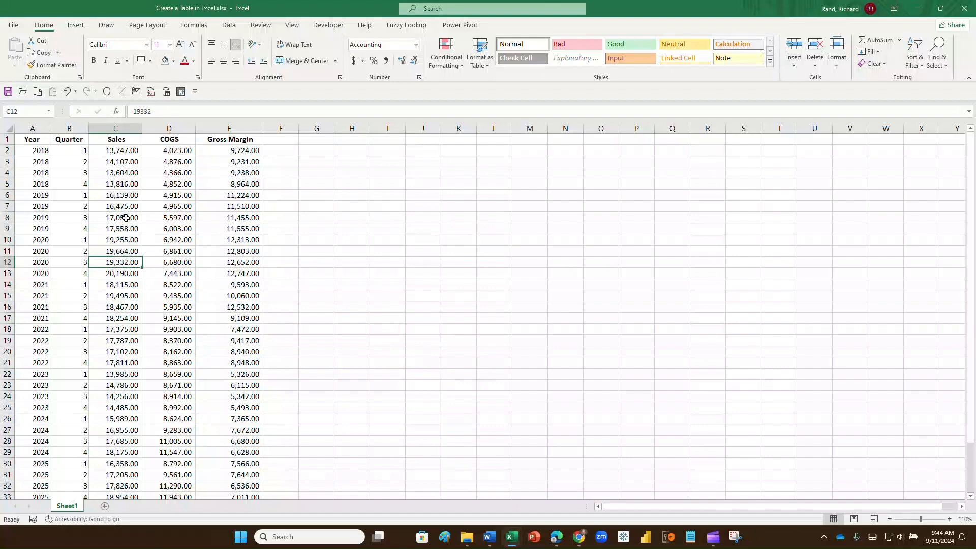
key(super+plus)
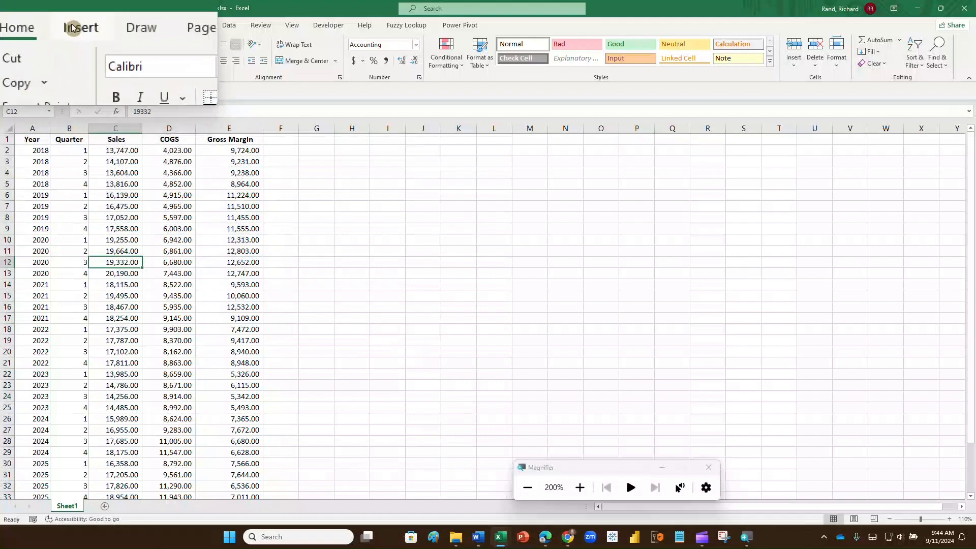
click(73, 28)
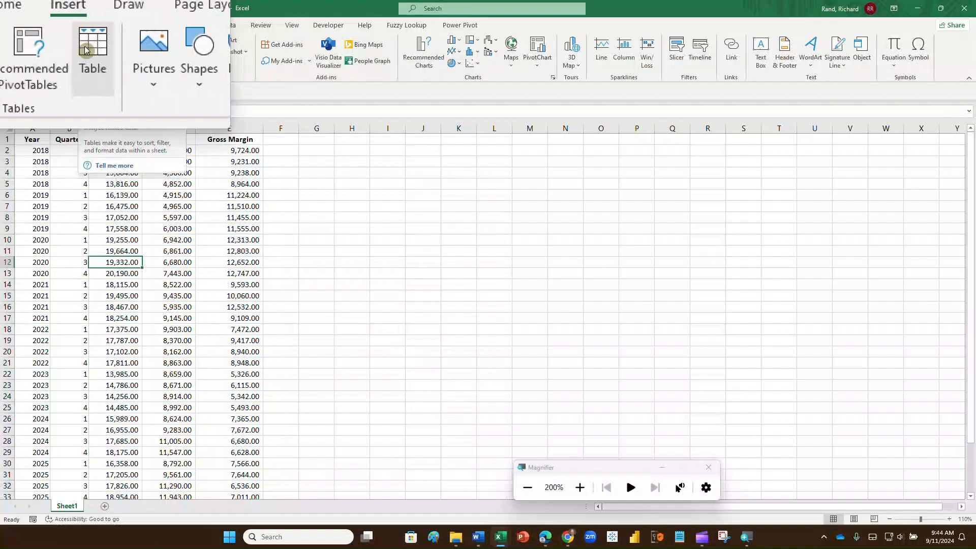
click(85, 50)
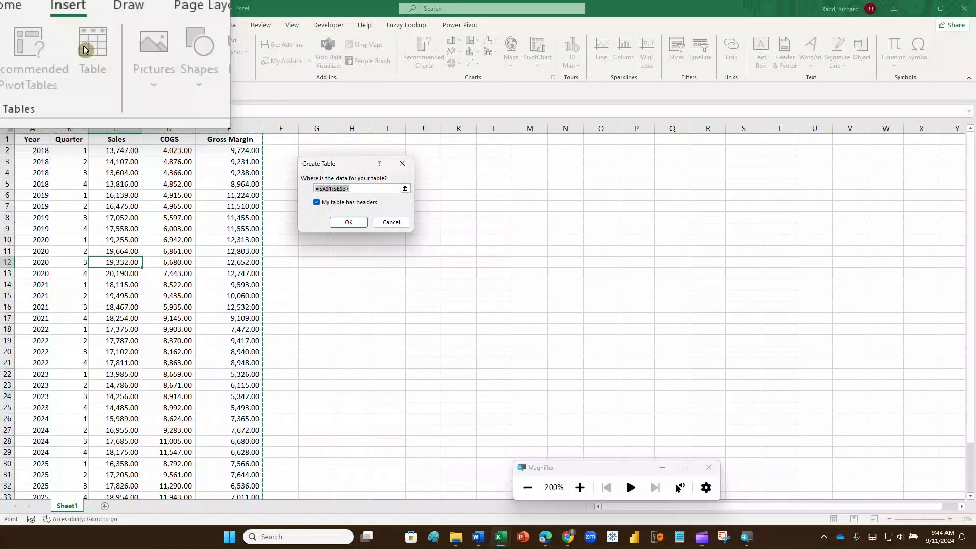
key(super+Escape)
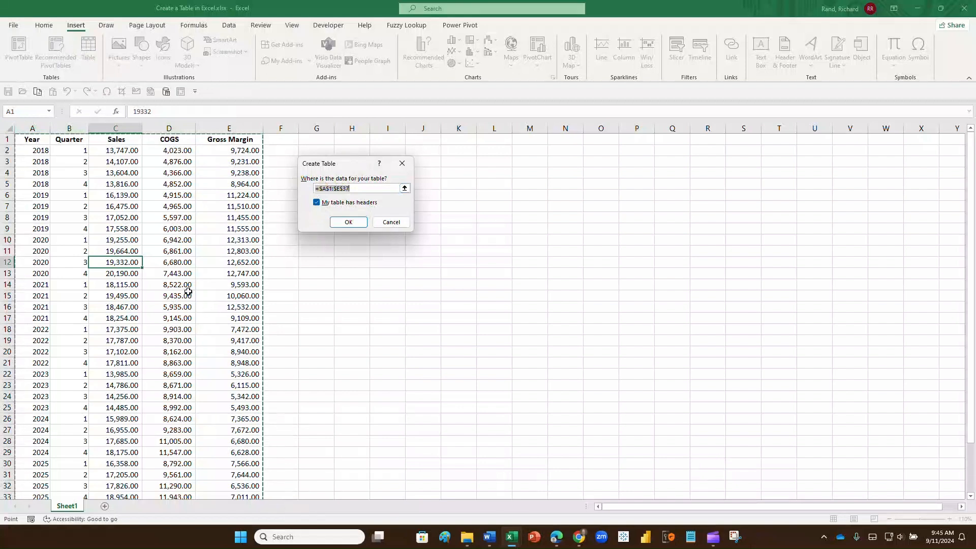
scroll(188, 291, down, 3)
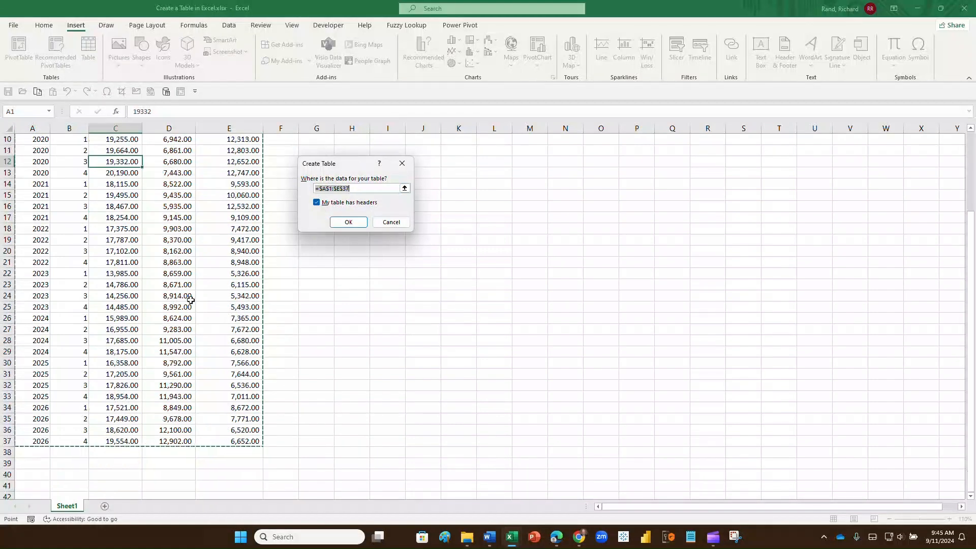
scroll(187, 293, up, 3)
click(348, 222)
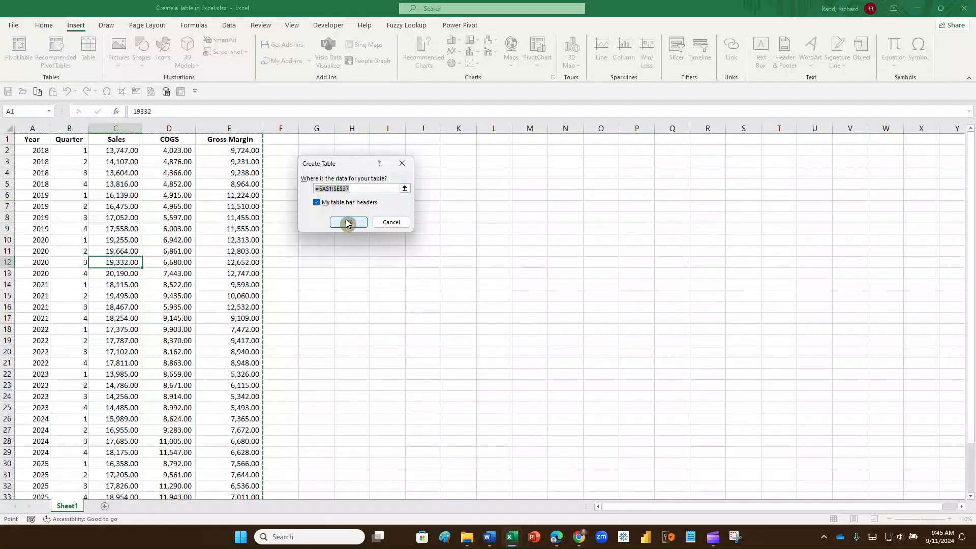
click(348, 223)
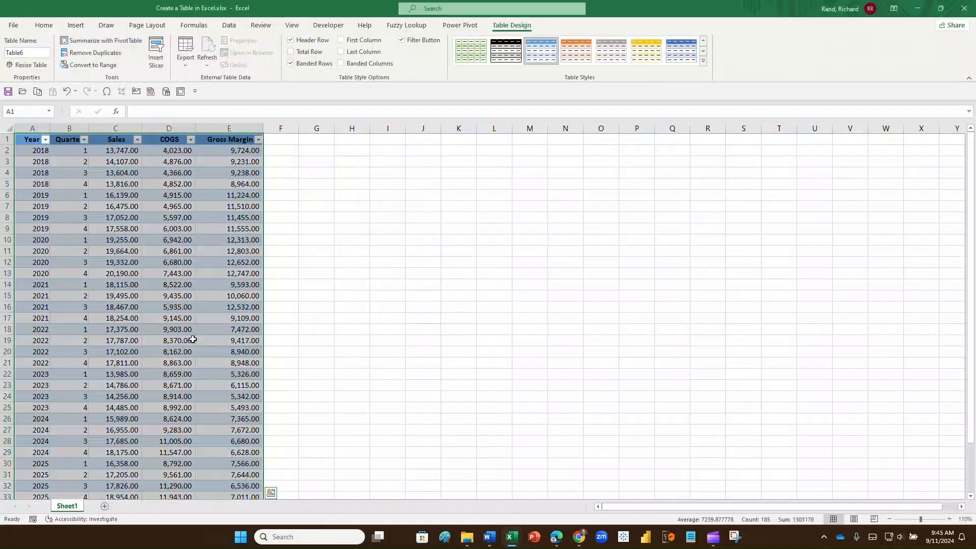
click(68, 96)
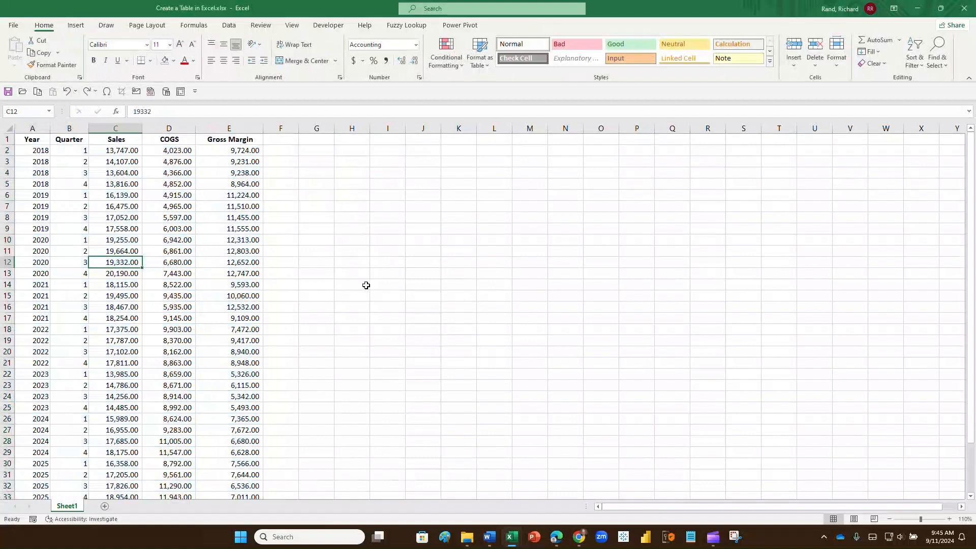
Create a table from the quarterly data in A1:E37, using the first row as headers.
click(127, 183)
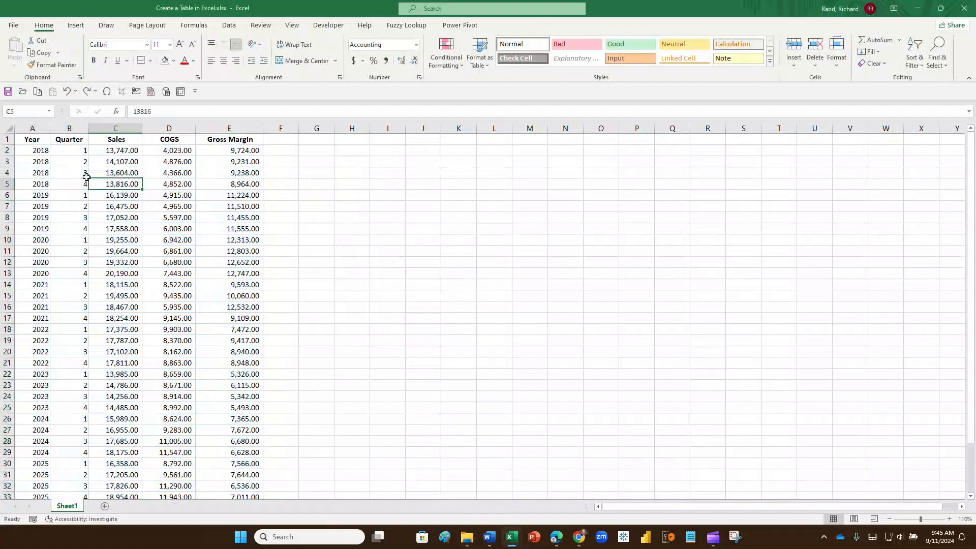
click(72, 182)
click(125, 252)
click(176, 275)
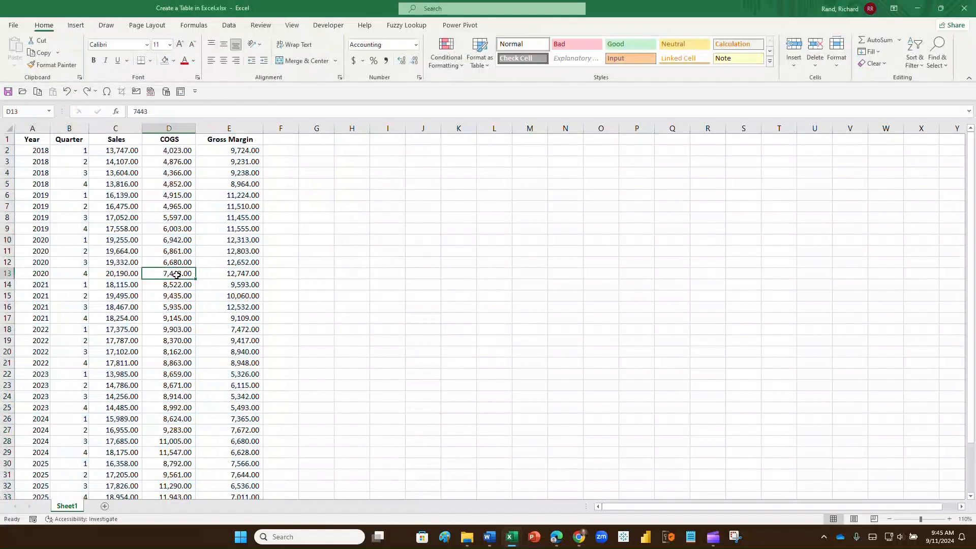
key(ctrl+t)
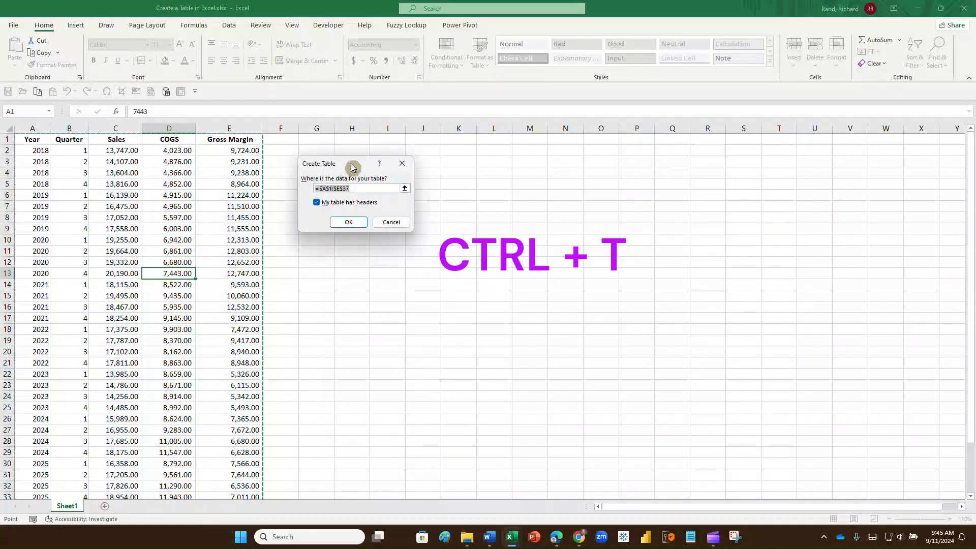
click(348, 224)
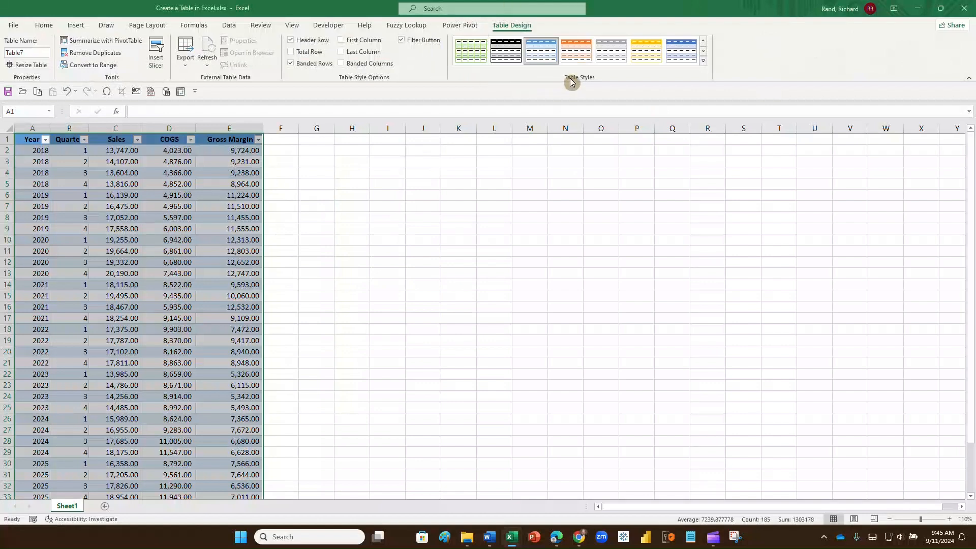
Try out several table styles and apply Gold, Table Style Medium 5 to the table.
click(471, 51)
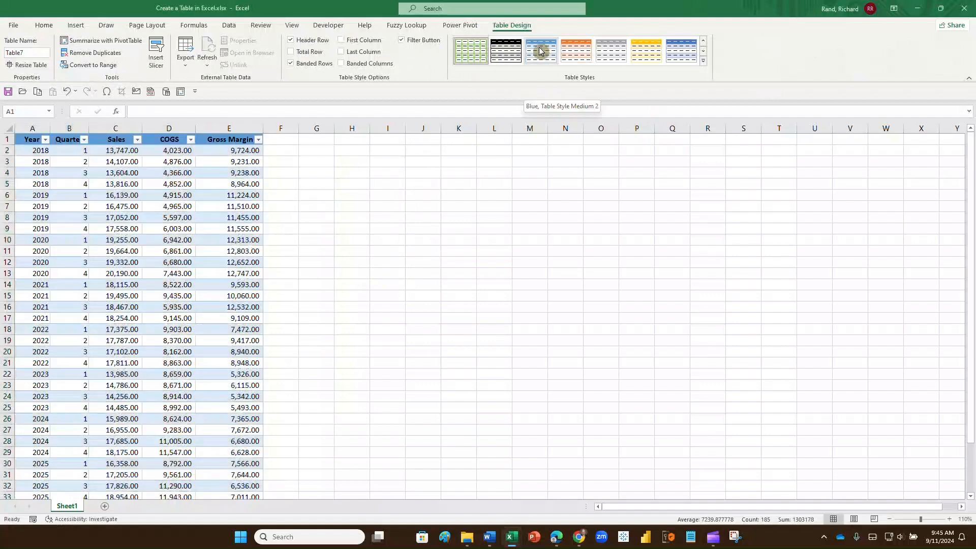
click(506, 51)
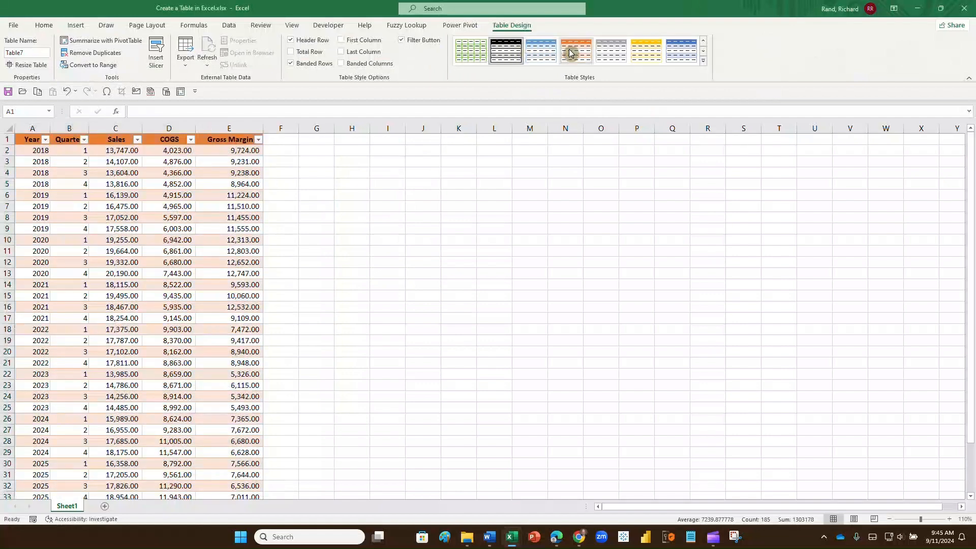
click(574, 52)
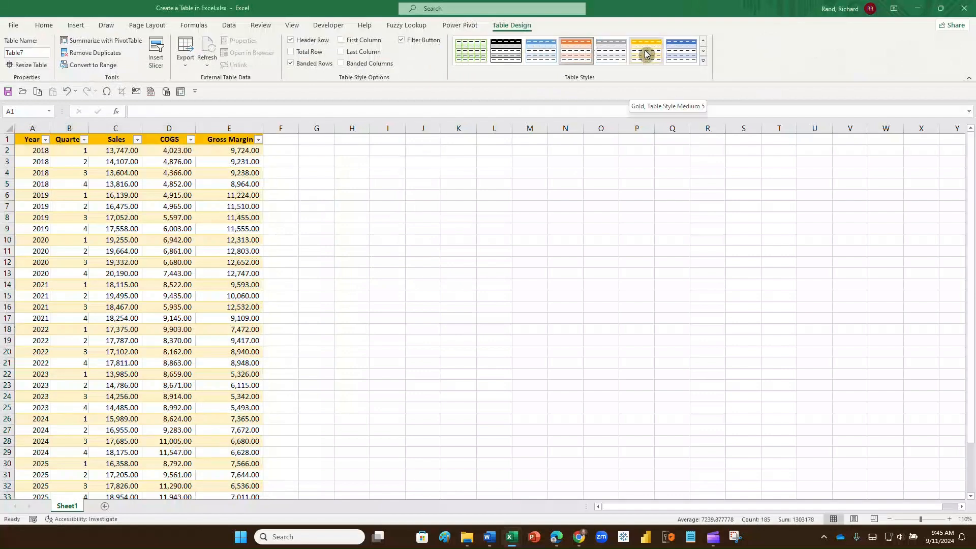
click(645, 54)
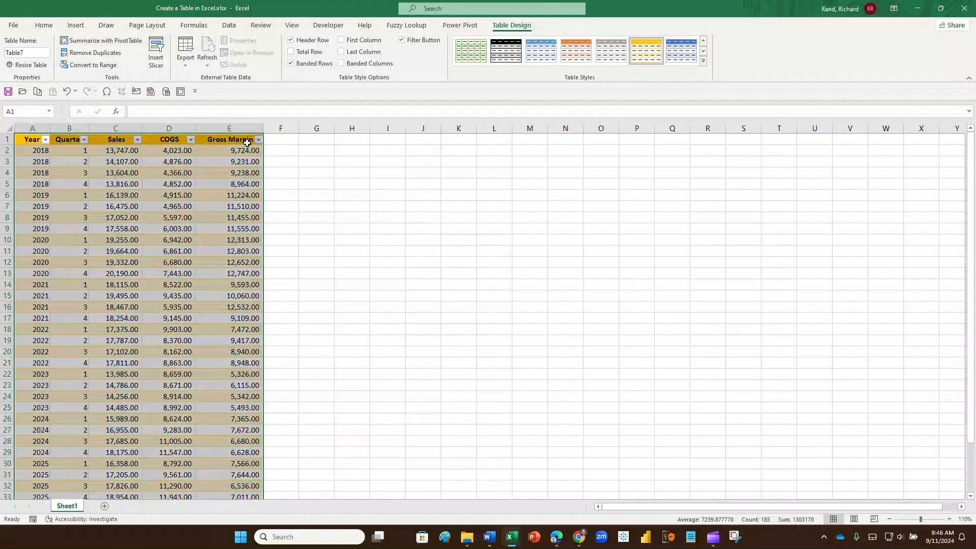
Filter the table's Year column to show only 2018.
click(18, 154)
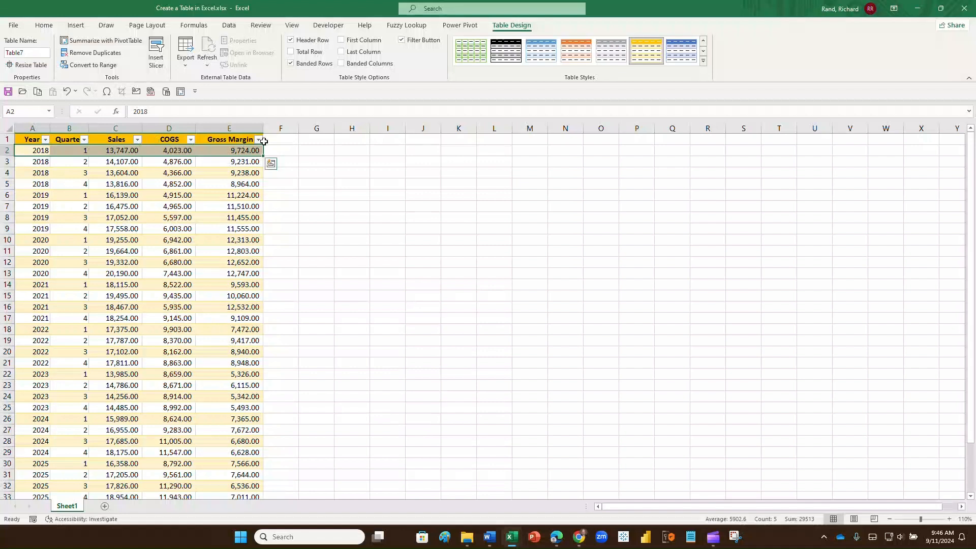
click(46, 141)
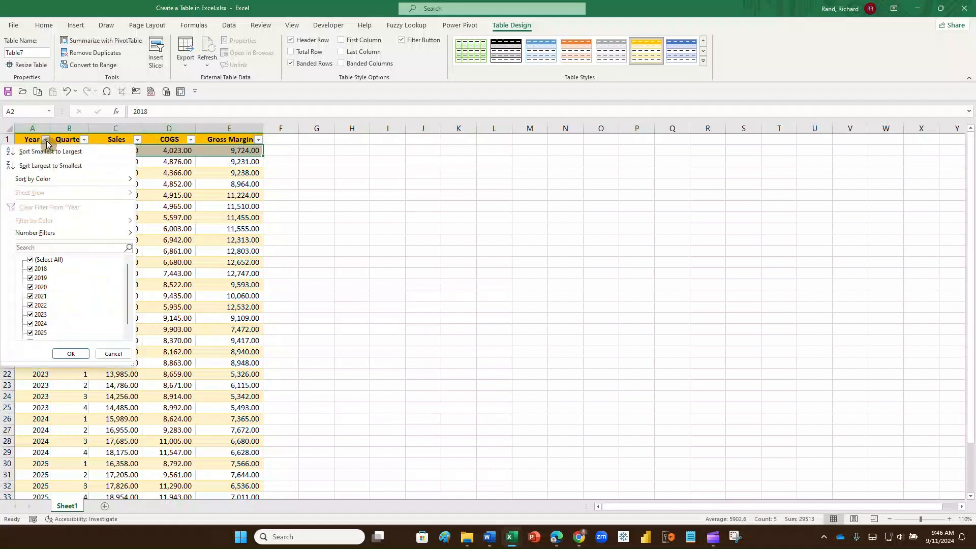
click(31, 261)
click(30, 269)
click(63, 354)
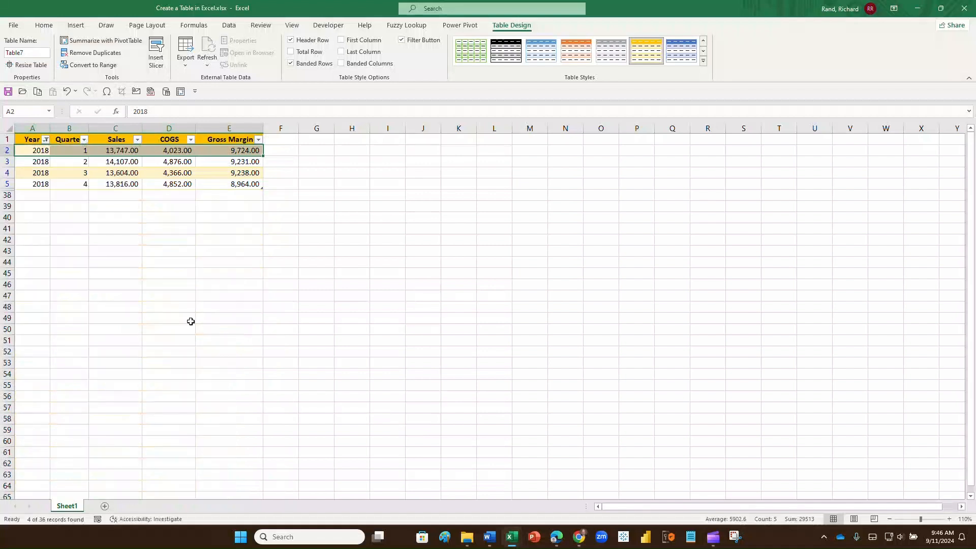
Change the Year column filter to show only 2019 instead of 2018.
click(46, 140)
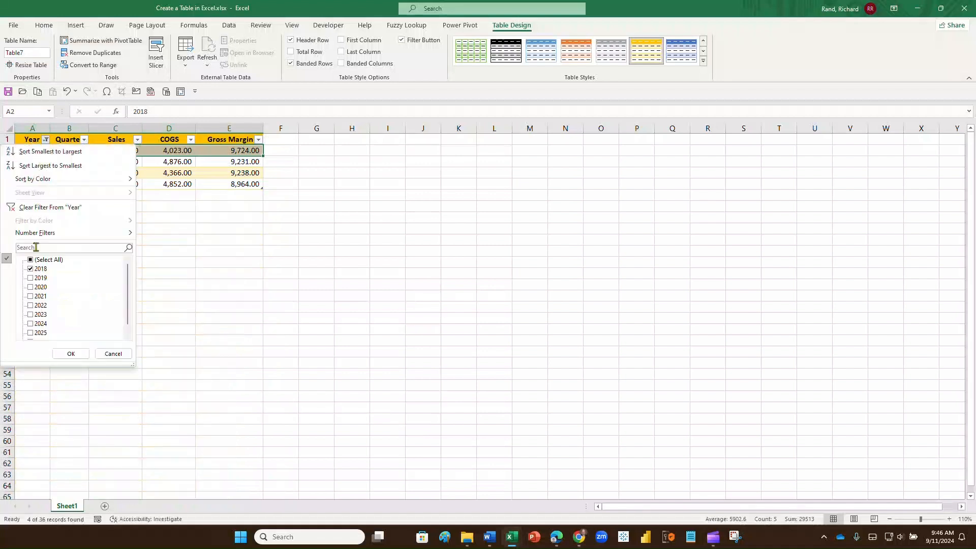
click(31, 278)
click(30, 270)
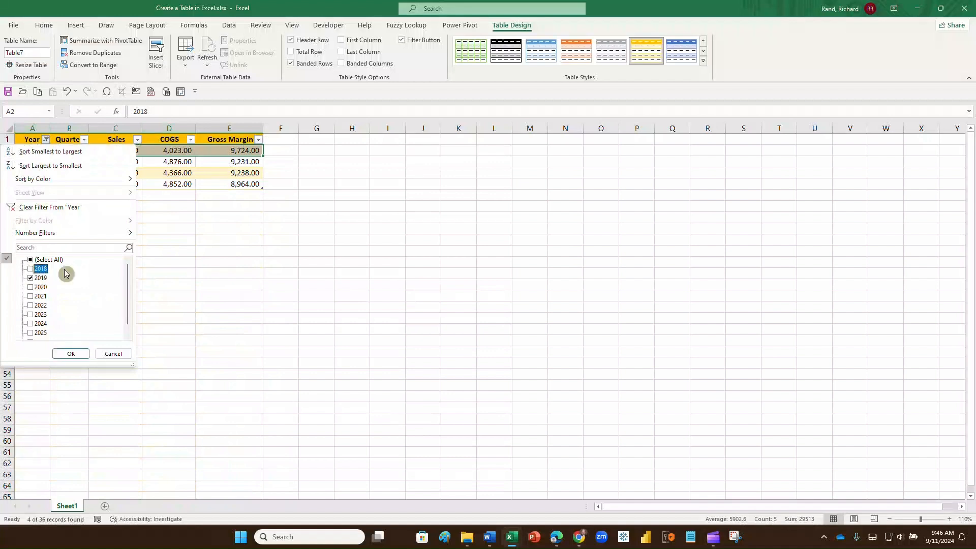
click(71, 354)
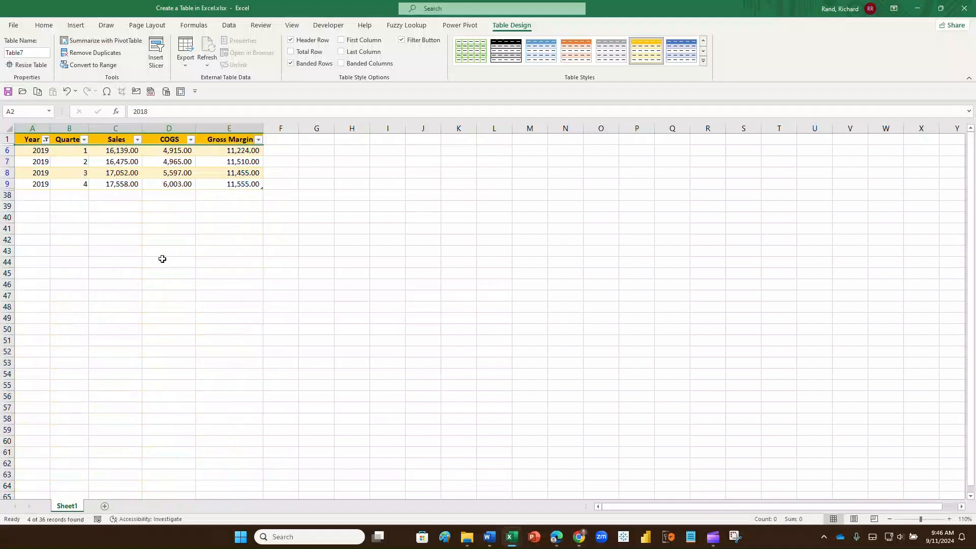
Add 2020 and 2021 to the years shown by the Year column filter.
click(45, 140)
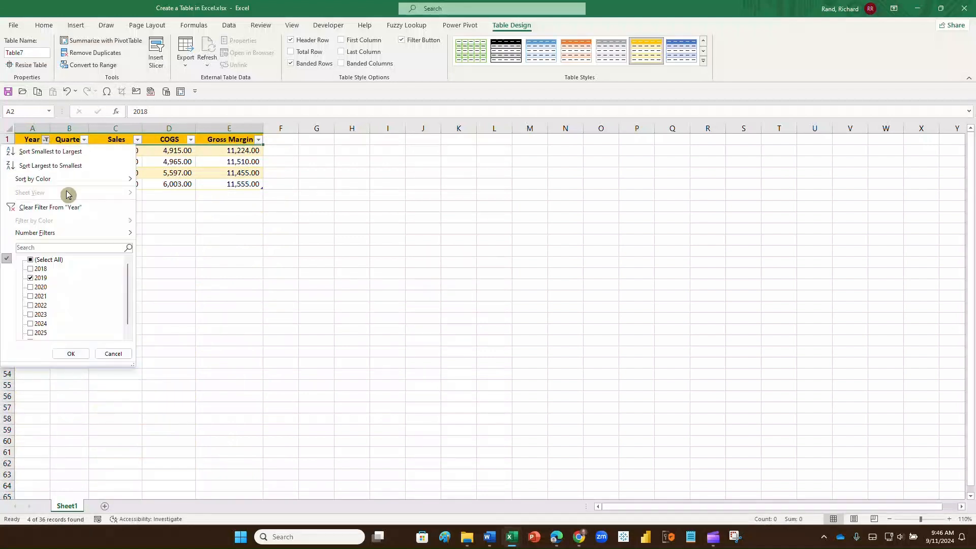
click(31, 288)
click(30, 296)
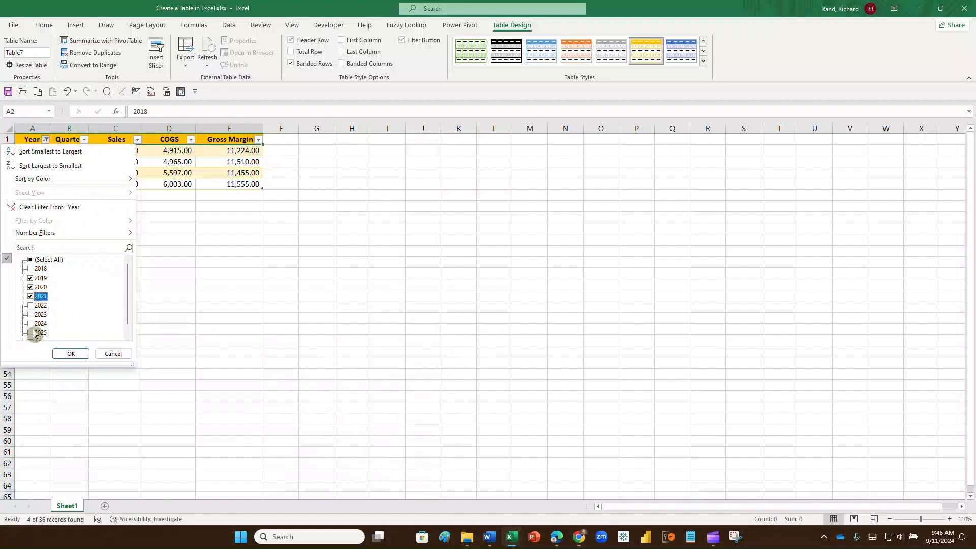
click(71, 353)
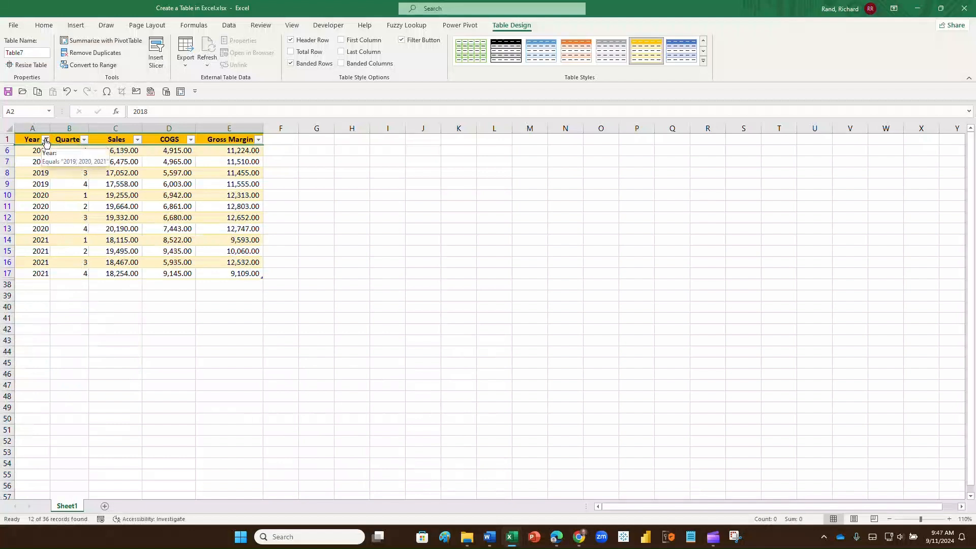
Show all years again in the table's Year column filter.
click(46, 140)
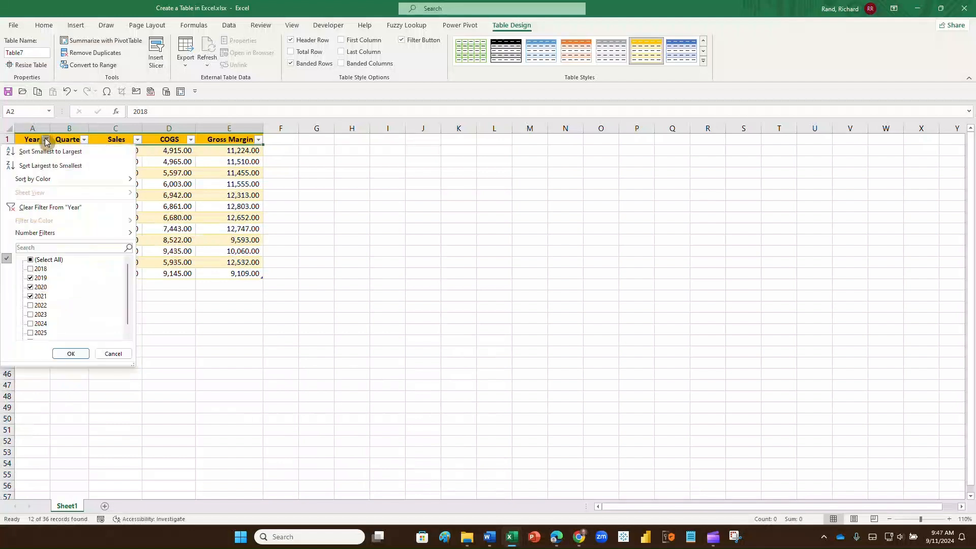
click(32, 260)
click(70, 354)
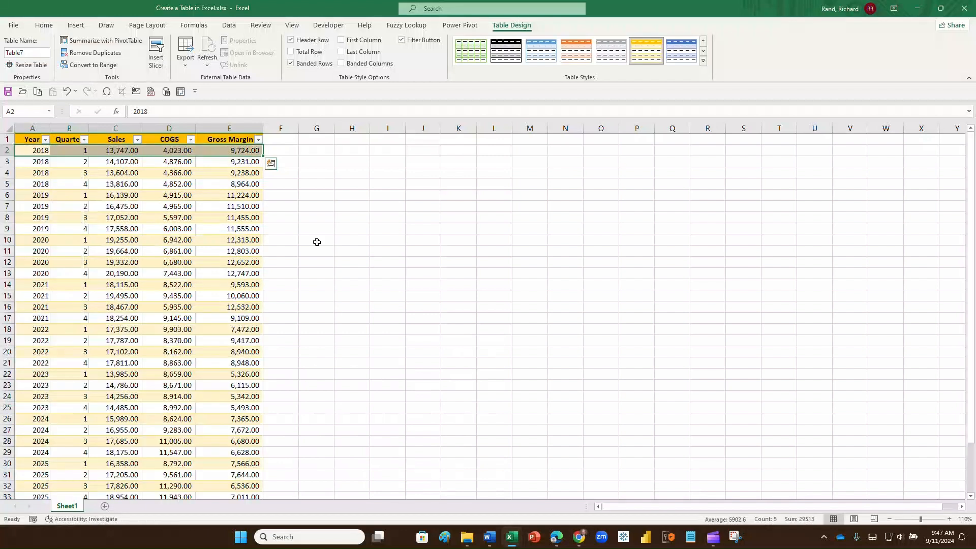
Filter the table's Quarter column to show only quarter 1.
click(84, 140)
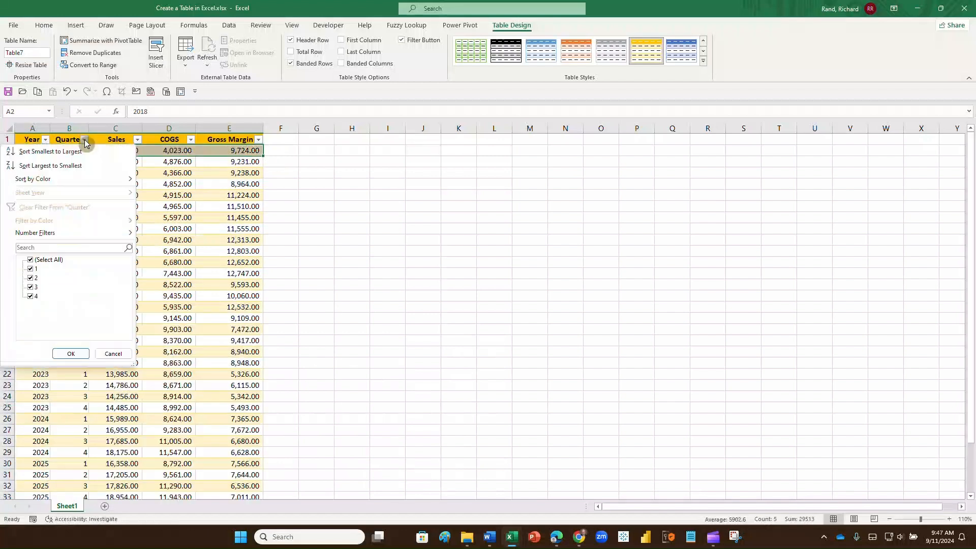
click(31, 260)
click(31, 269)
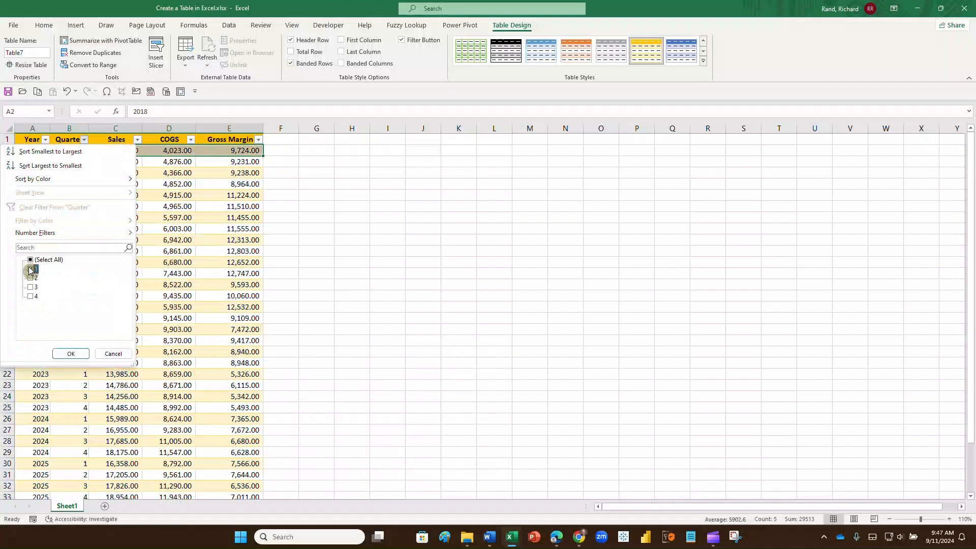
click(71, 354)
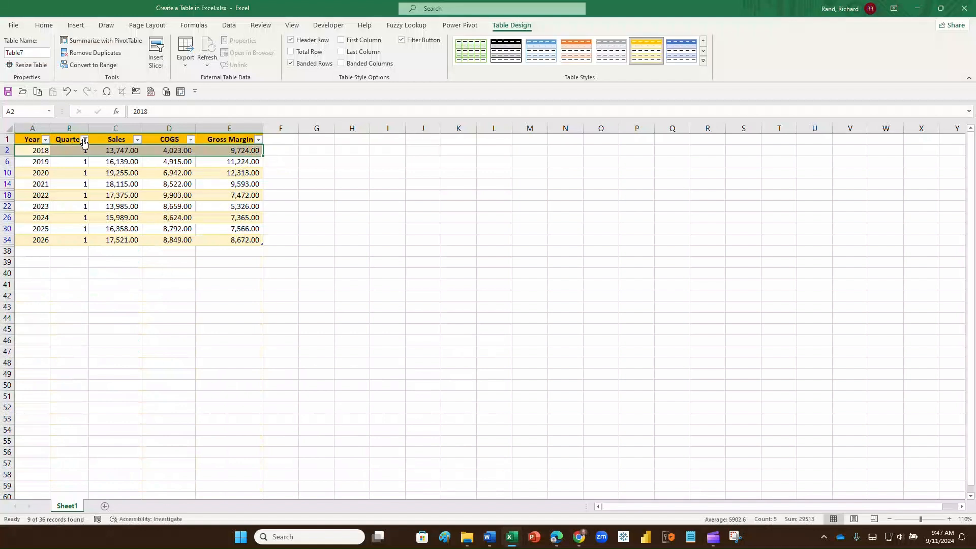
Reselect all quarters in the Quarter column filter to show every record.
click(84, 139)
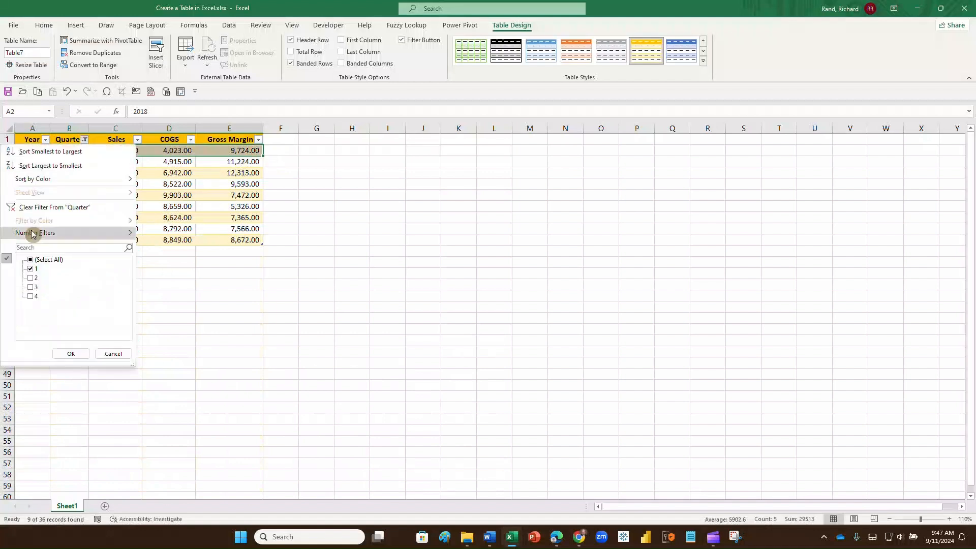
click(30, 260)
click(71, 353)
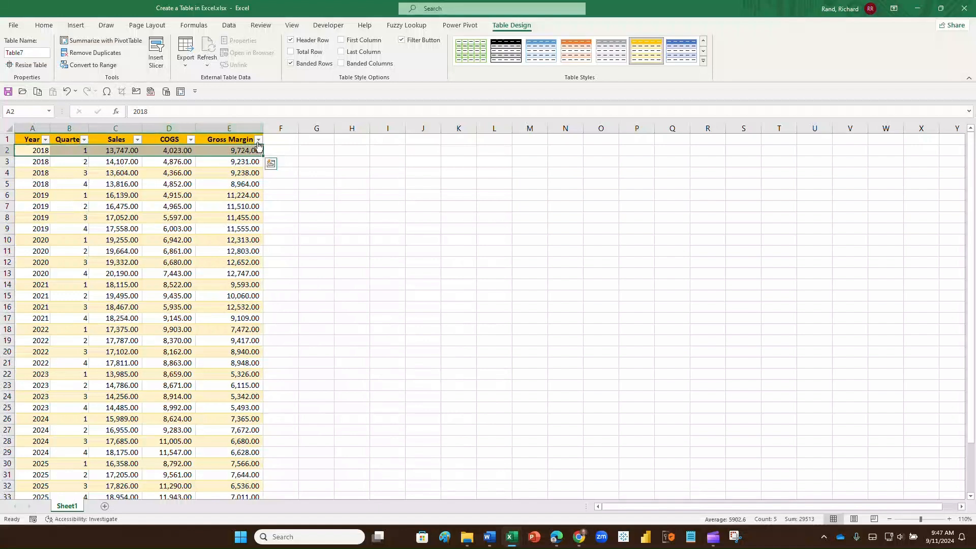
Sort the table by the Gross Margin column from smallest to largest.
click(258, 140)
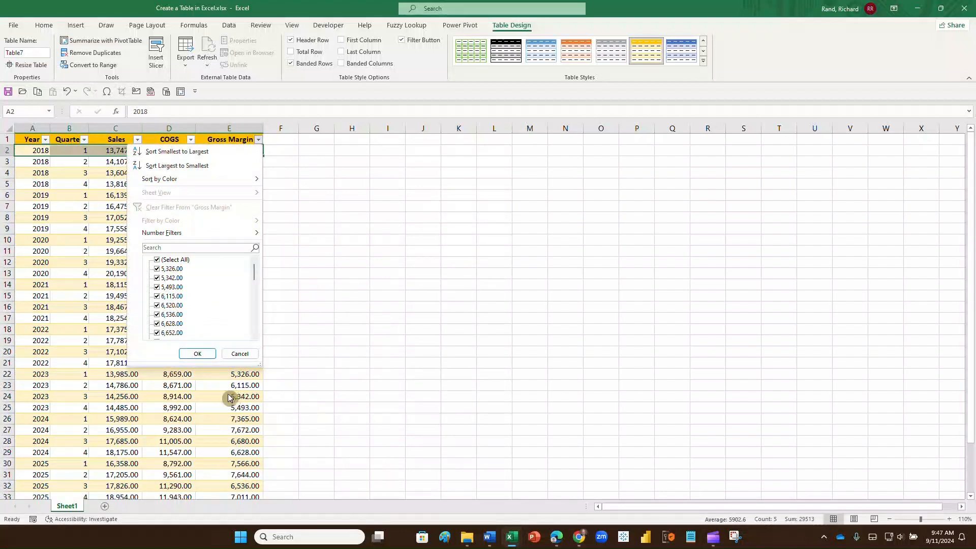
key(Escape)
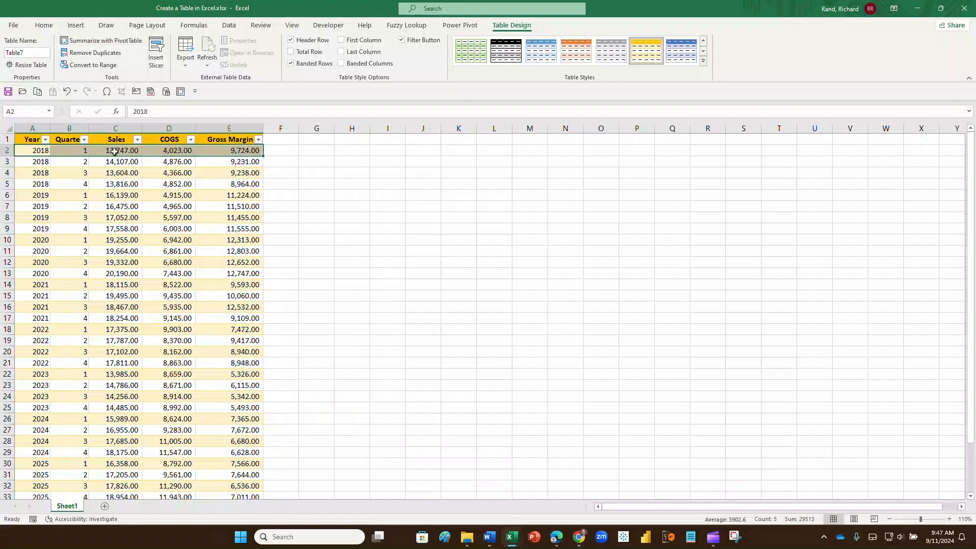
click(66, 194)
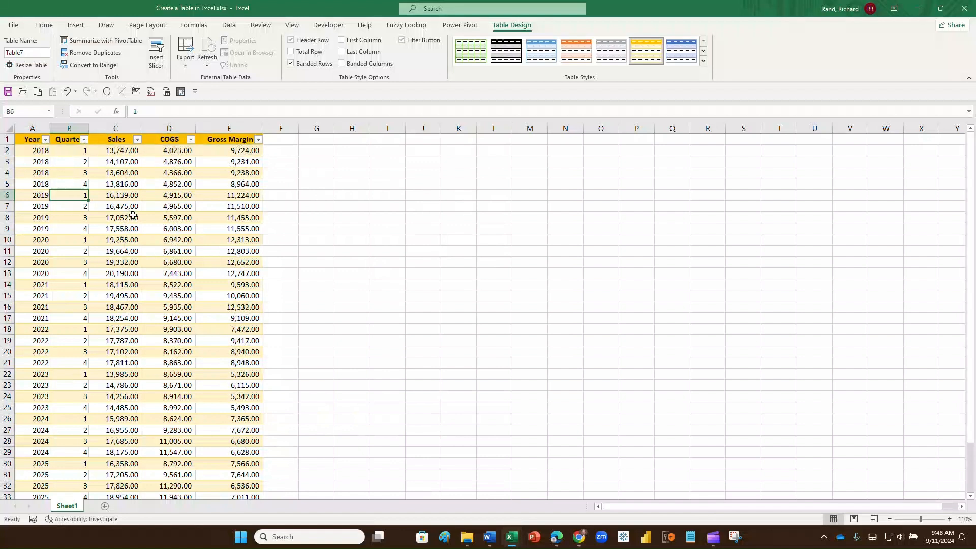
click(259, 139)
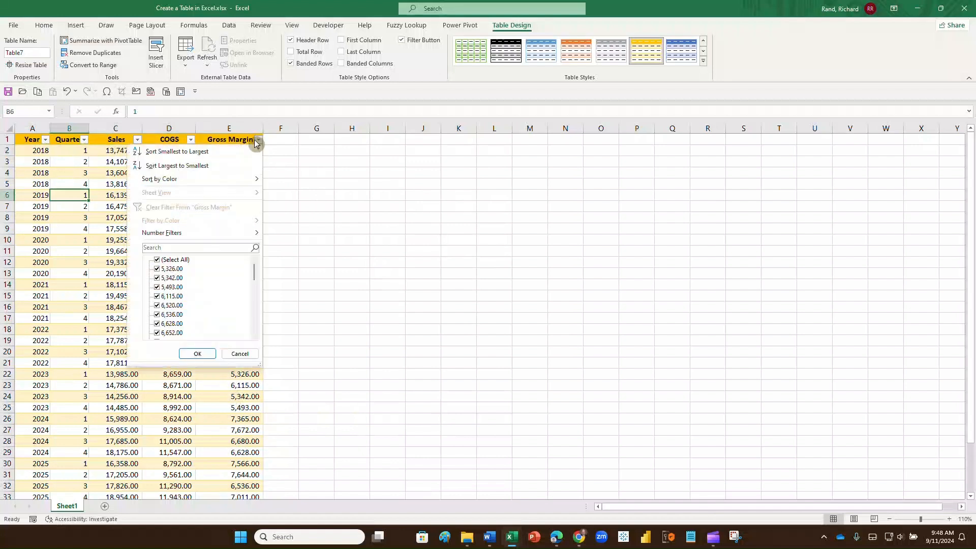
click(216, 151)
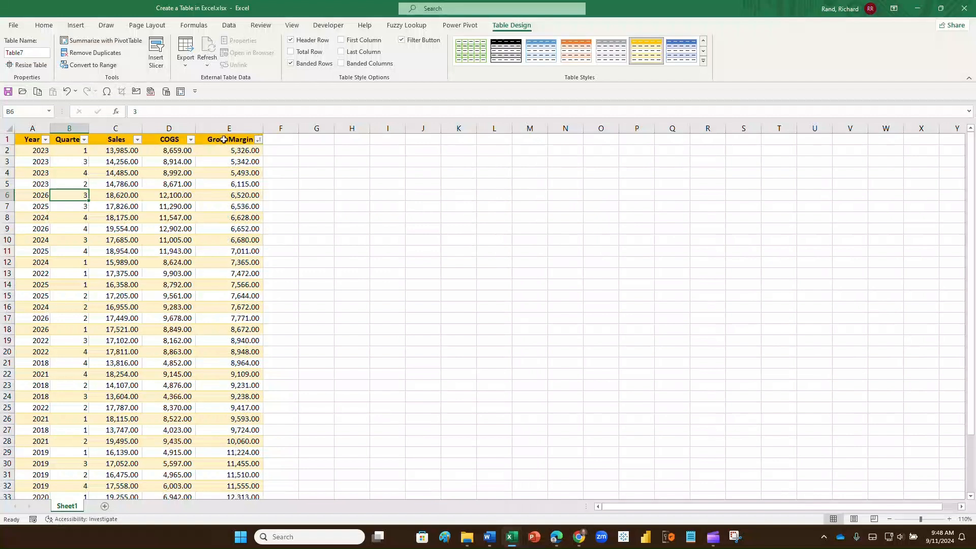
Re-sort the table by the Gross Margin column from largest to smallest.
click(259, 140)
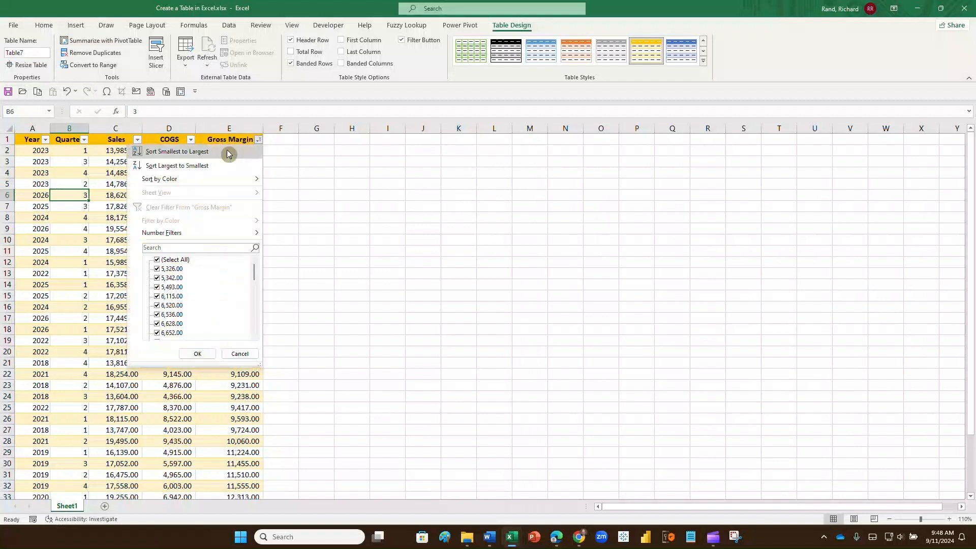
click(203, 166)
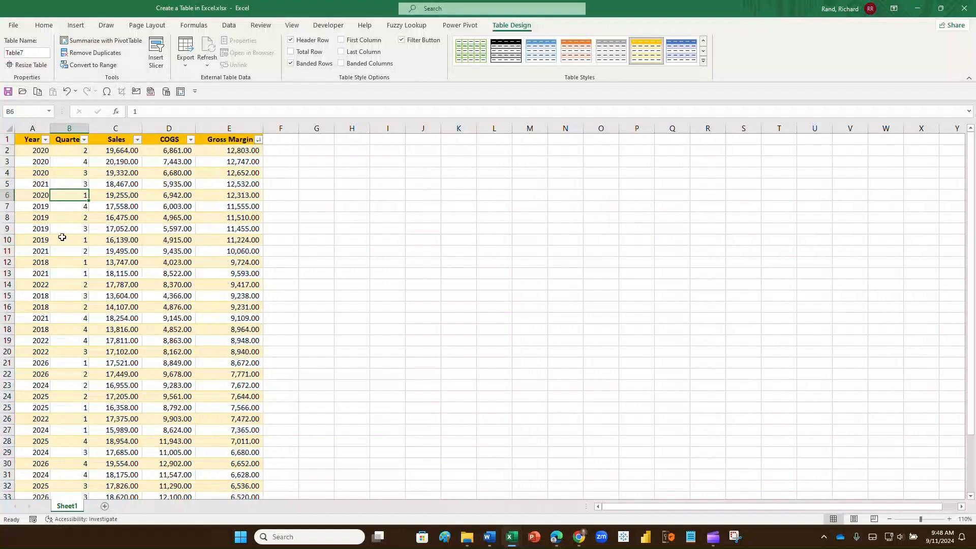
click(258, 144)
click(104, 222)
Undo both Gross Margin sorts to restore the original order of the records.
click(67, 92)
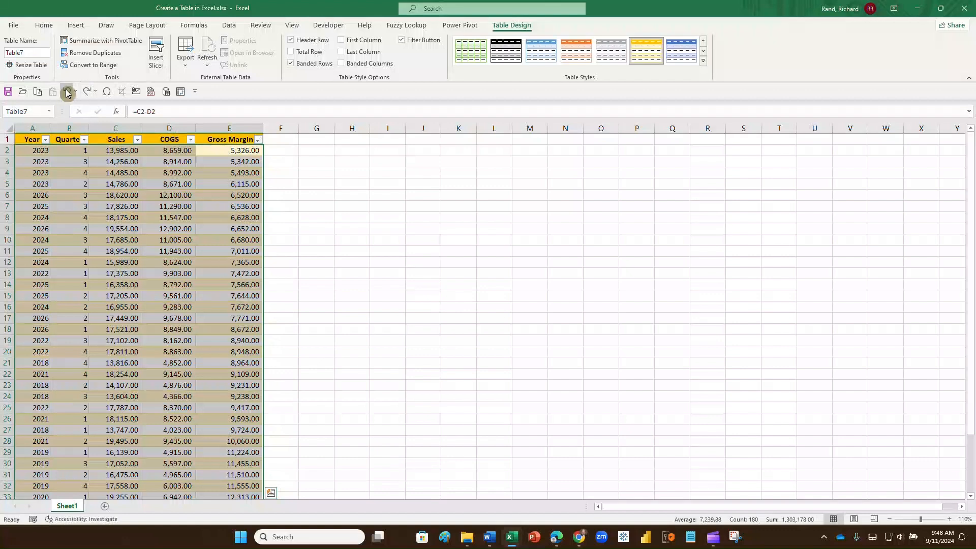
click(68, 92)
click(125, 189)
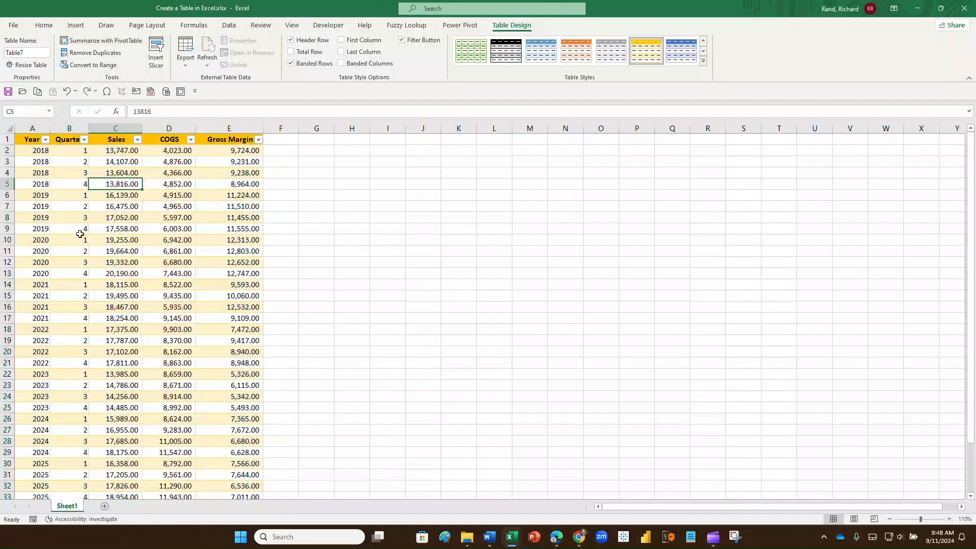
scroll(59, 243, down, 6)
scroll(59, 243, up, 6)
click(258, 139)
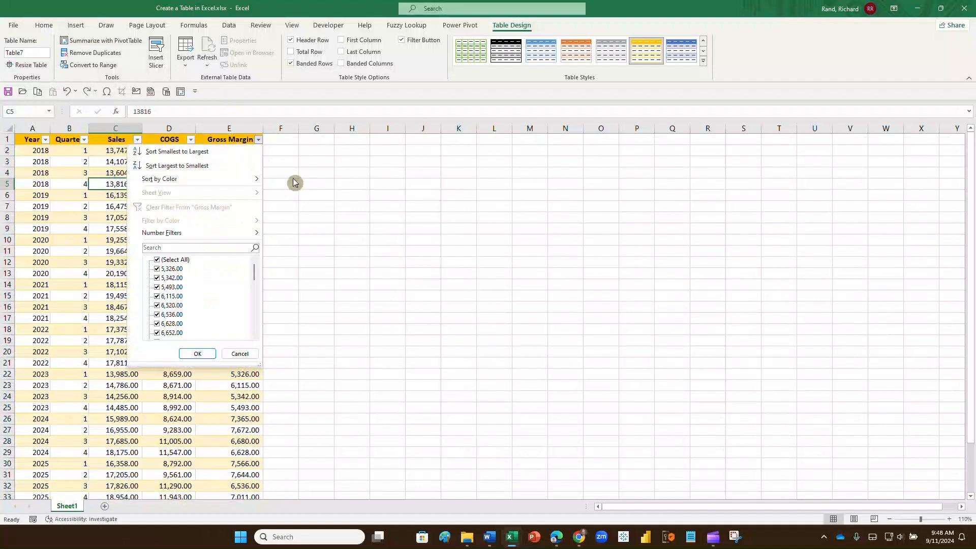
click(113, 168)
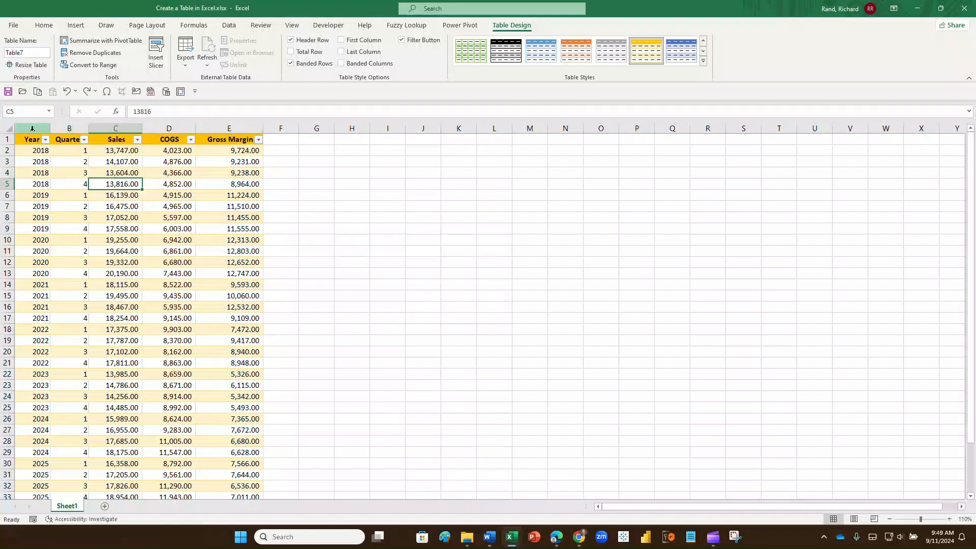
Examine how the table's column headings display while browsing down through the records and back to the first row.
scroll(125, 210, down, 1)
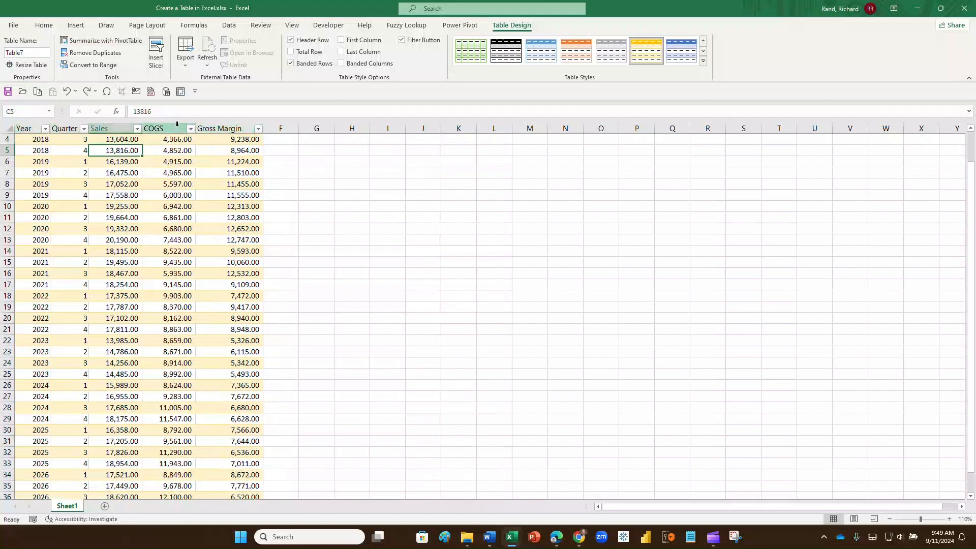
scroll(223, 215, down, 3)
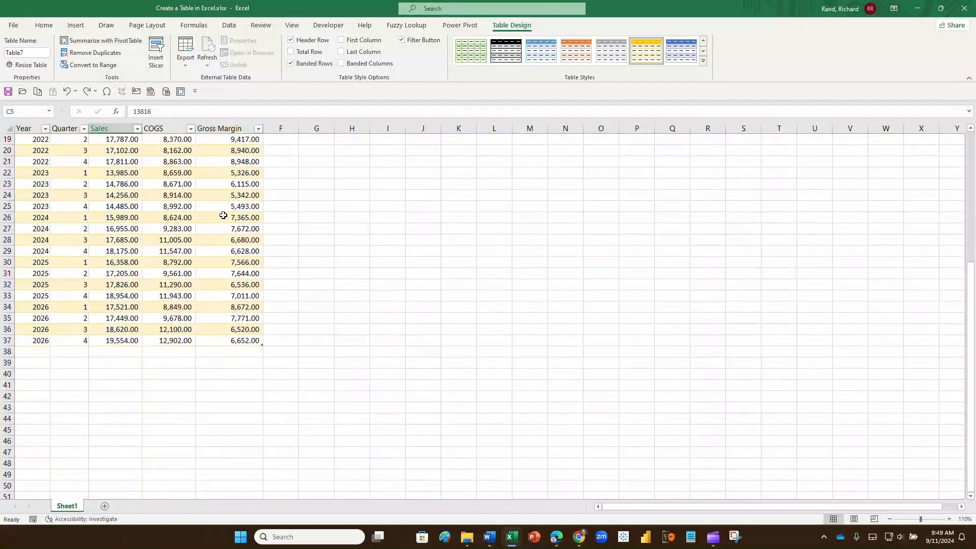
scroll(223, 215, up, 4)
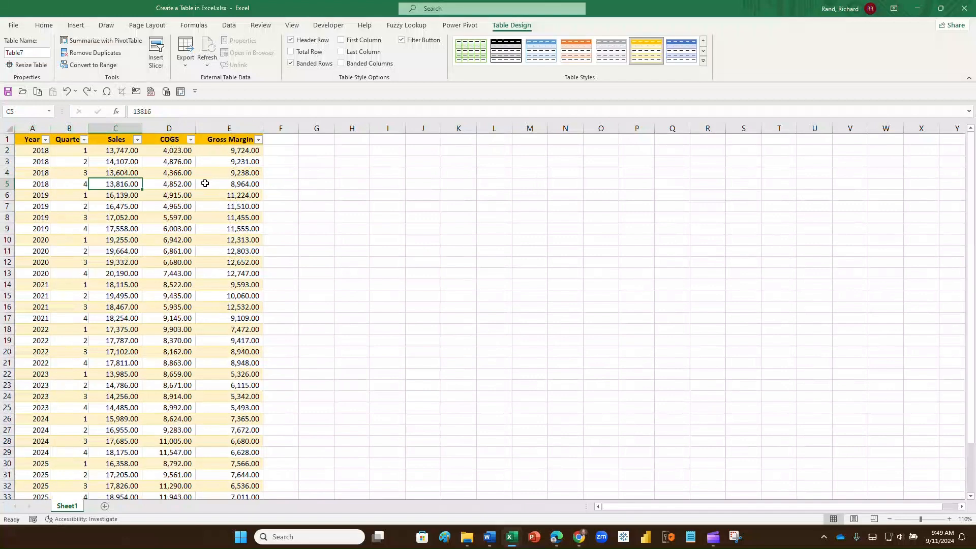
scroll(204, 184, down, 1)
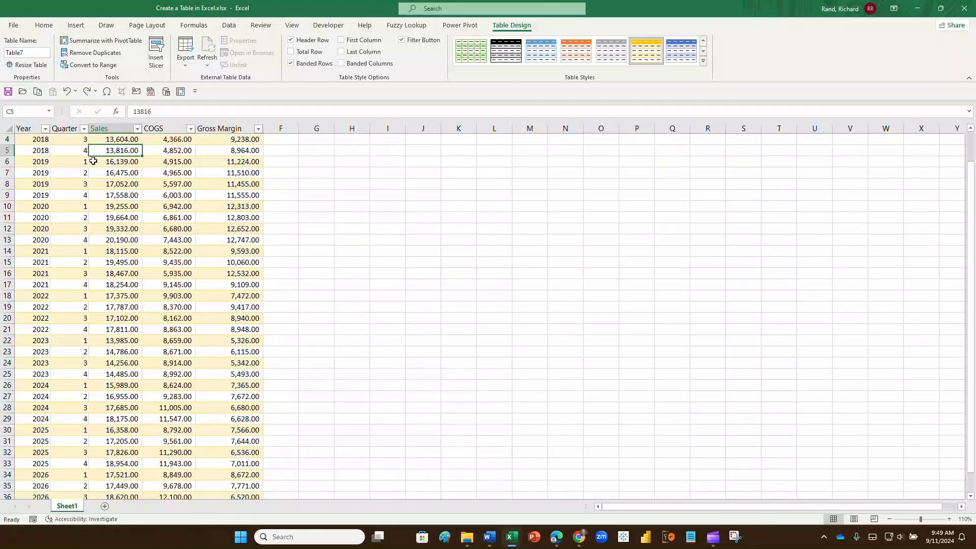
scroll(94, 171, up, 1)
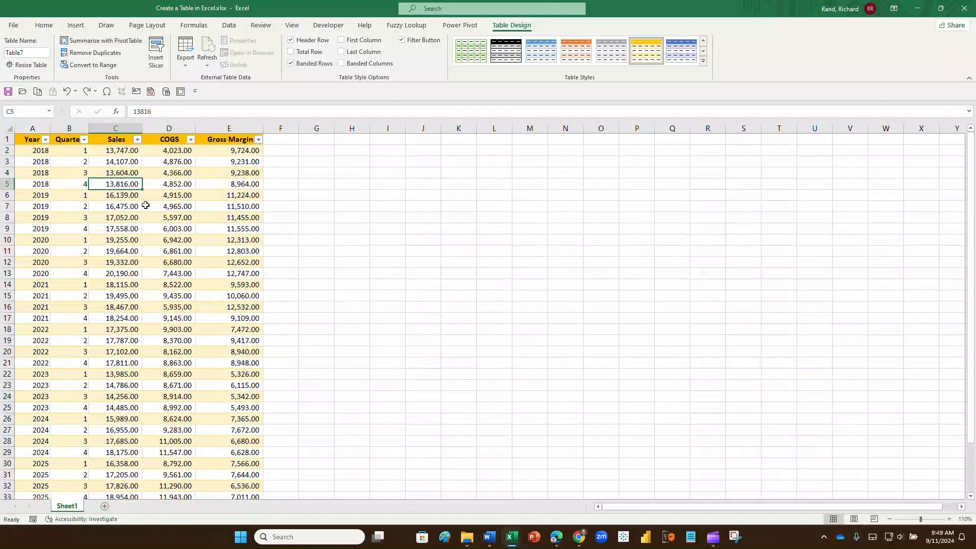
scroll(146, 204, down, 1)
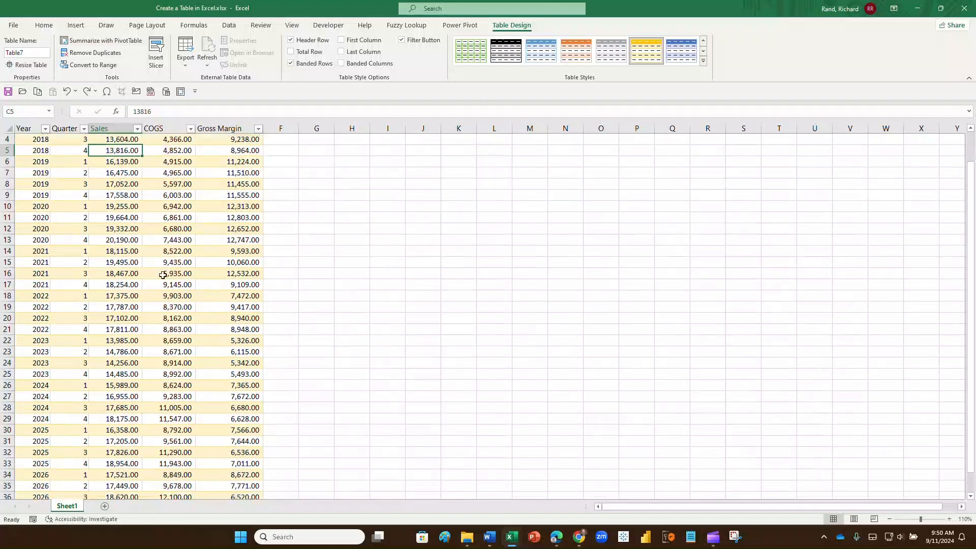
scroll(163, 276, down, 1)
scroll(162, 275, up, 2)
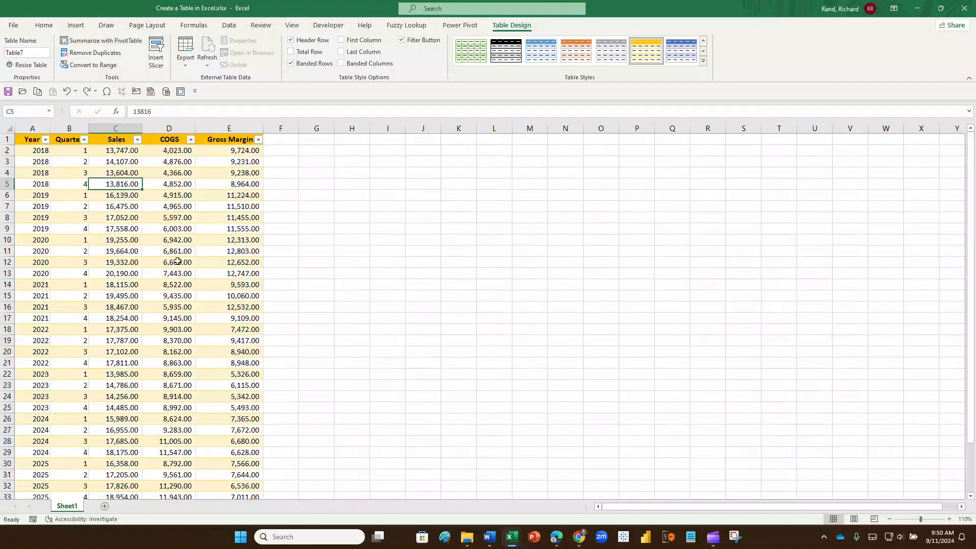
scroll(139, 206, down, 1)
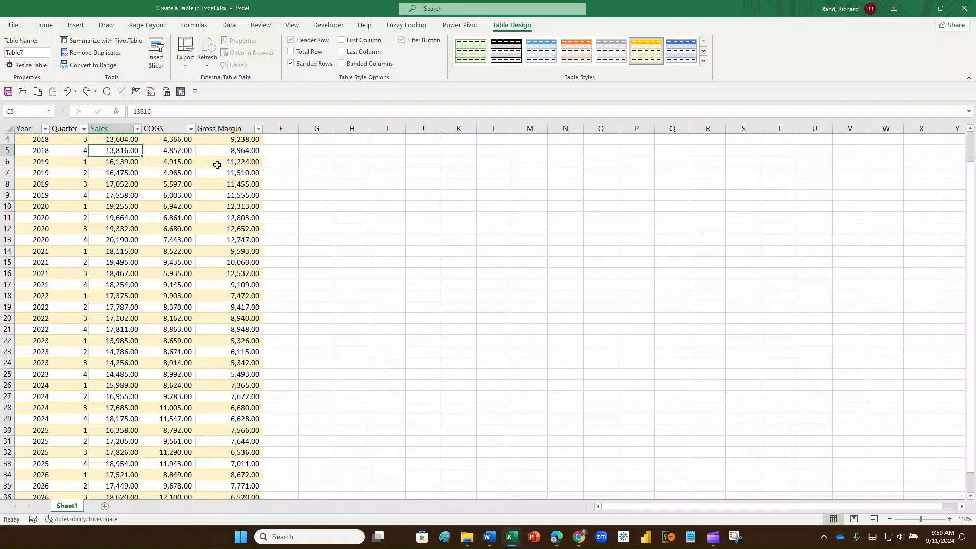
click(199, 207)
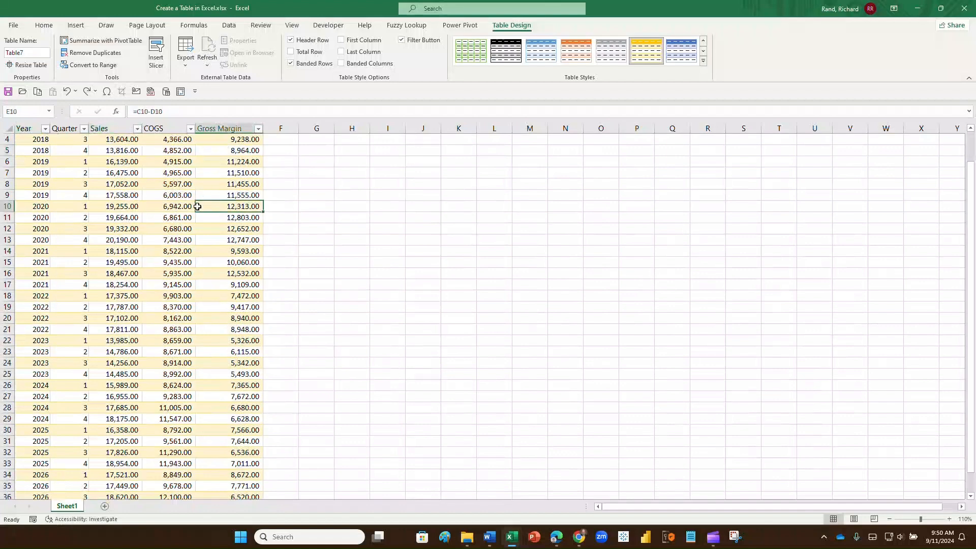
scroll(195, 209, down, 5)
click(25, 339)
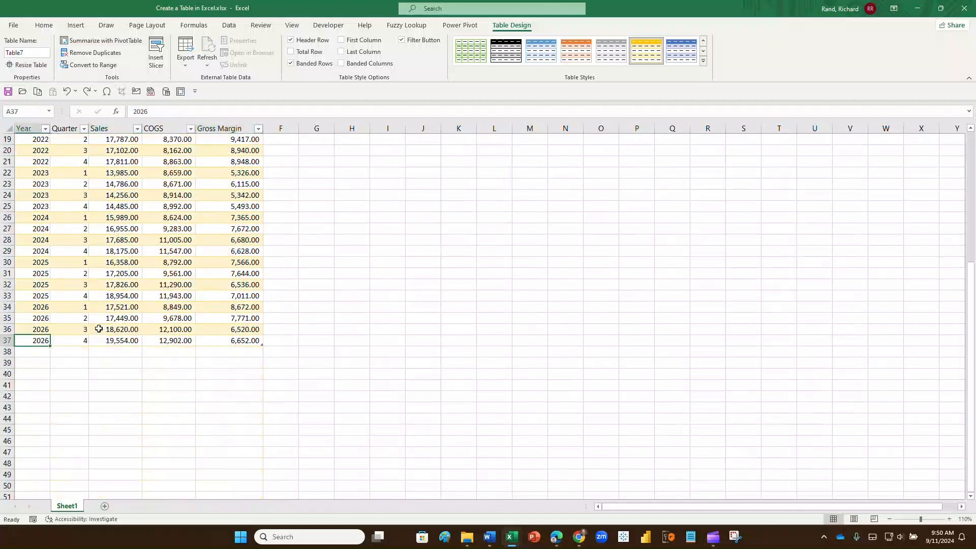
click(170, 315)
click(155, 196)
click(57, 240)
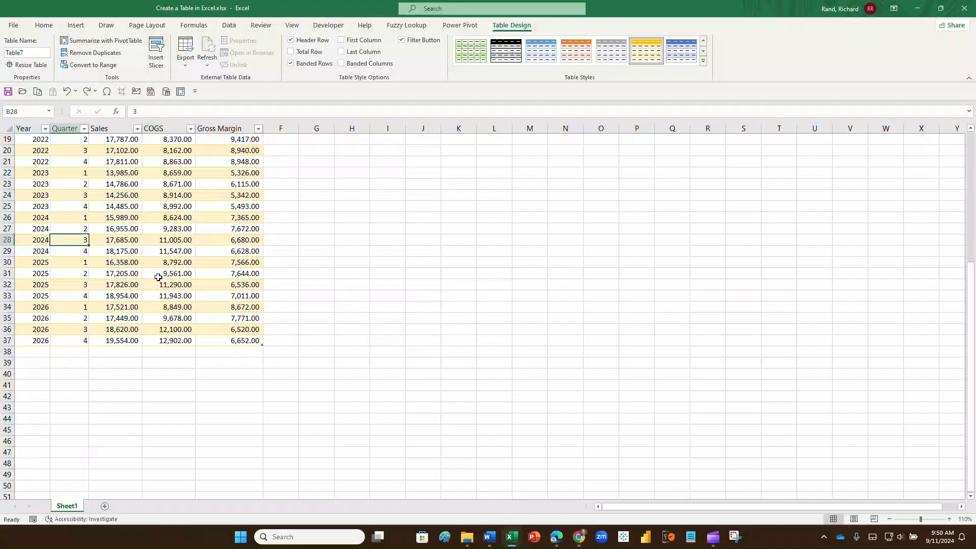
click(159, 276)
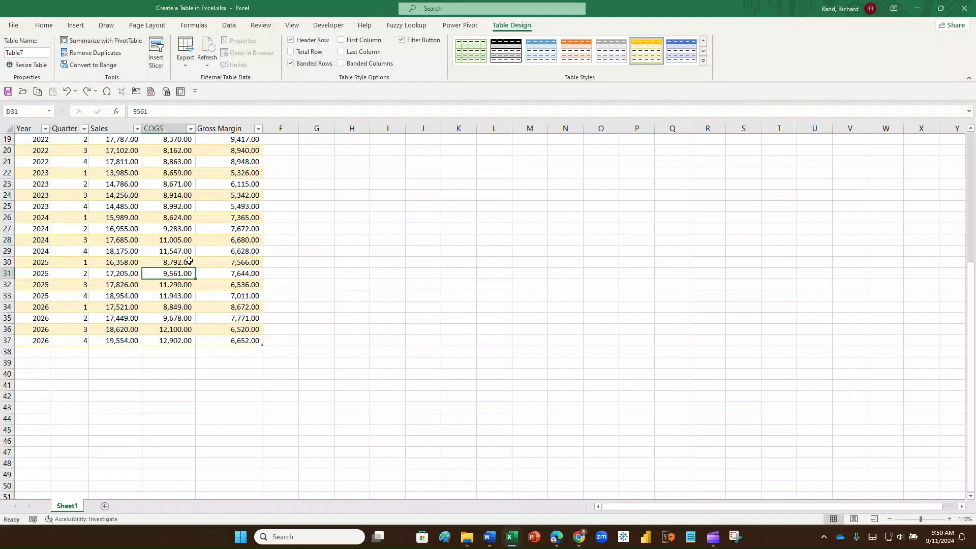
click(227, 340)
scroll(153, 214, up, 6)
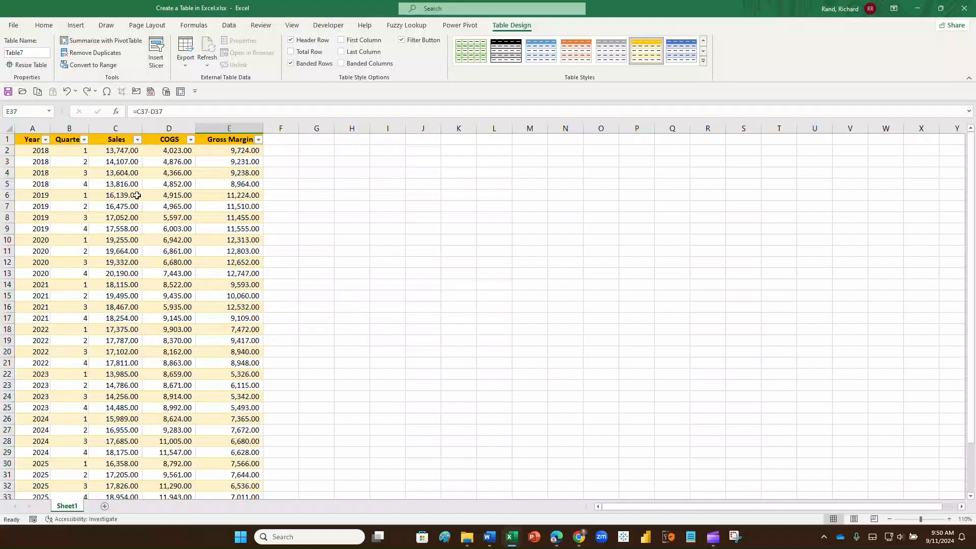
Append a new record below the table's last row with year 2027, quarter 1, sales 17750 and COGS 9000.
click(41, 150)
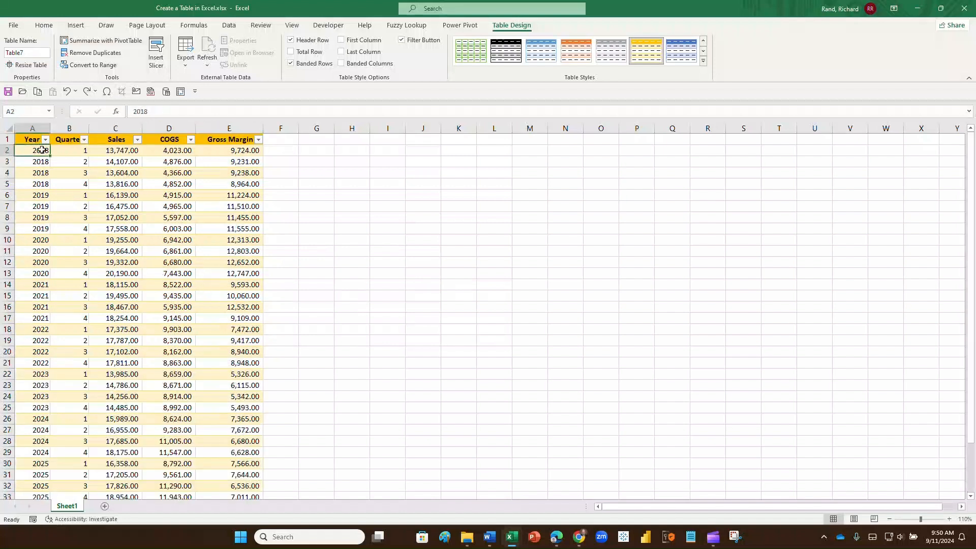
key(ctrl+End)
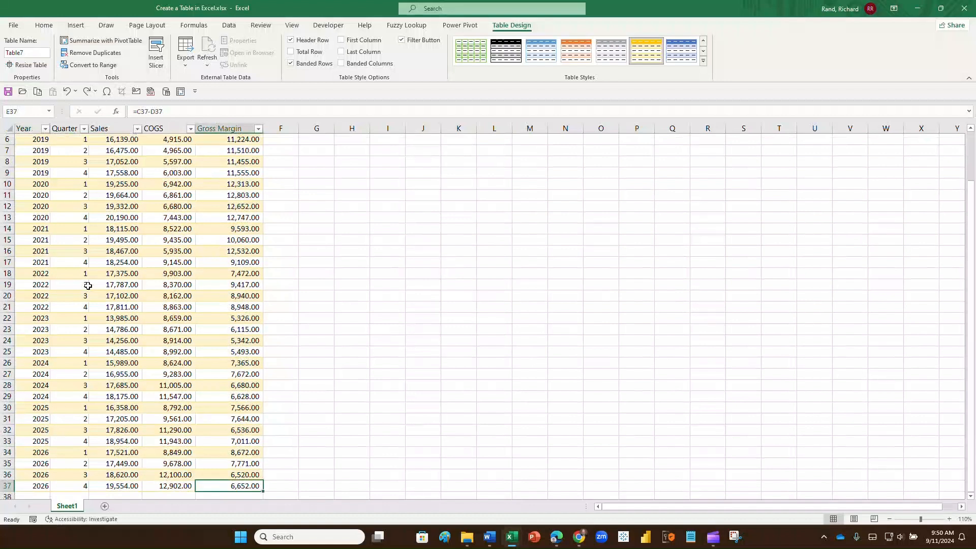
key(Tab)
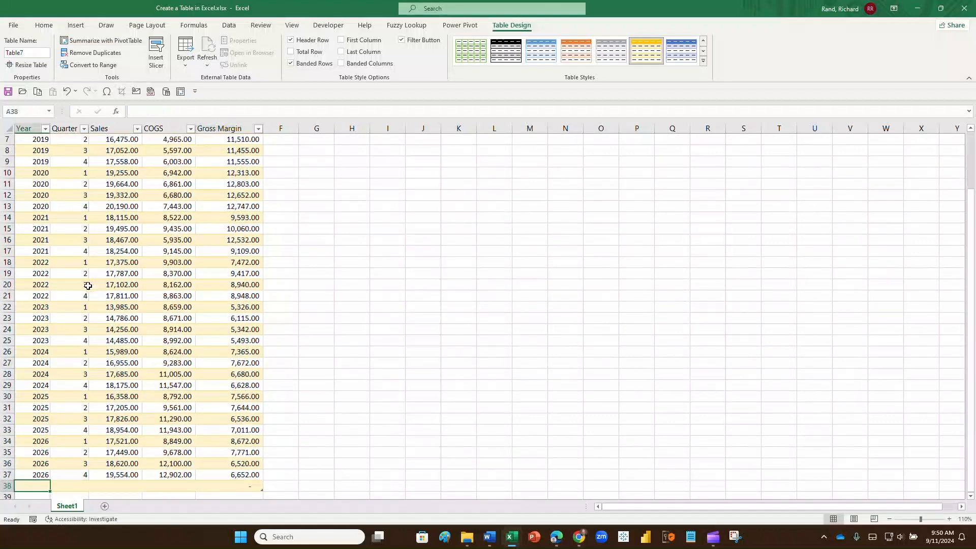
text(2027)
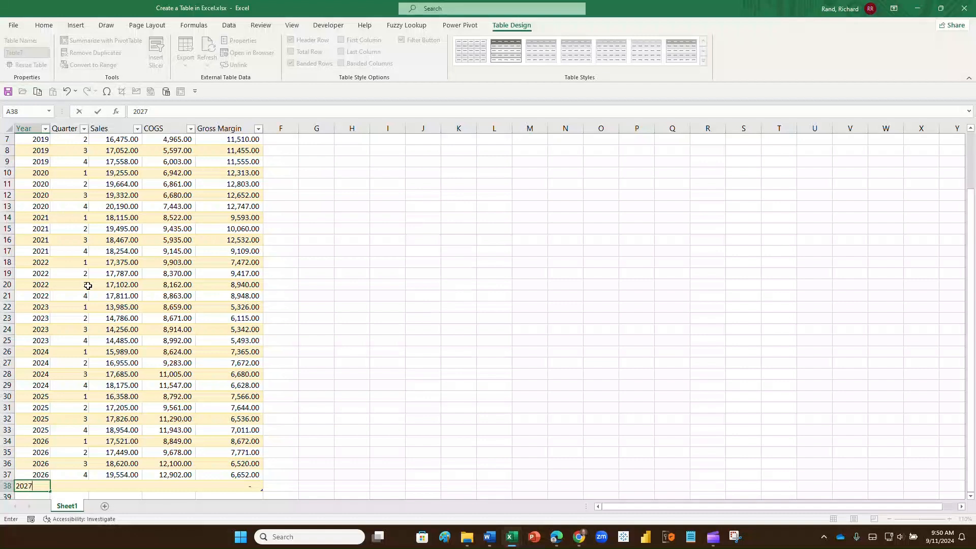
key(Tab)
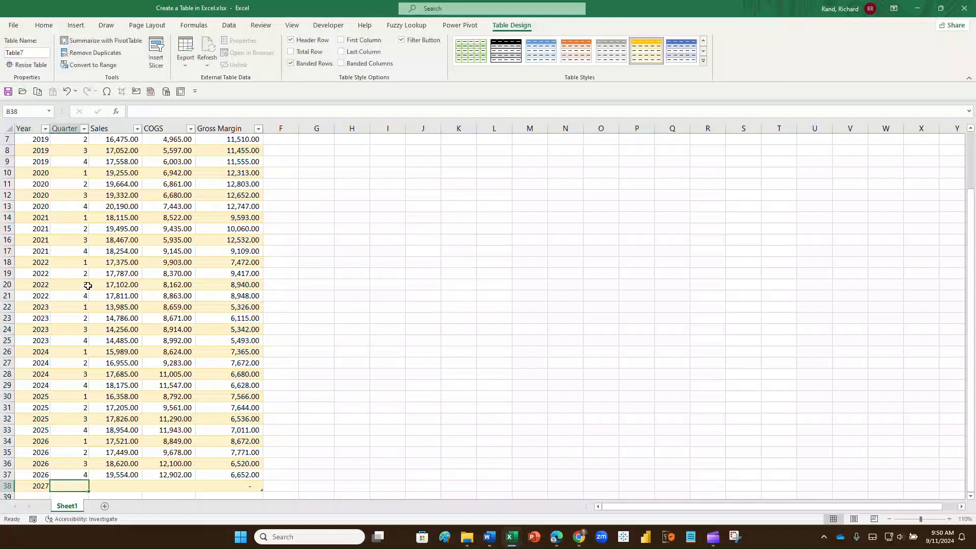
text(1)
key(Tab)
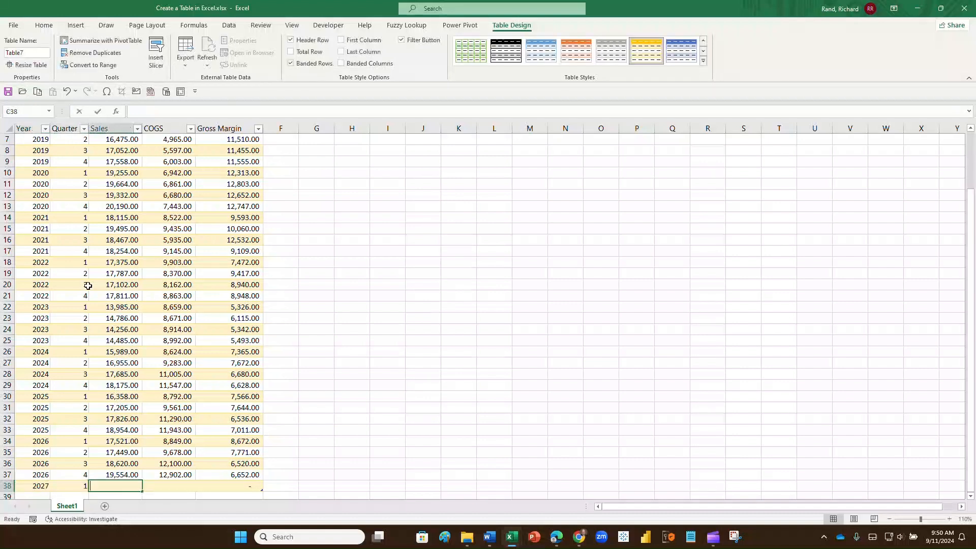
text(17750)
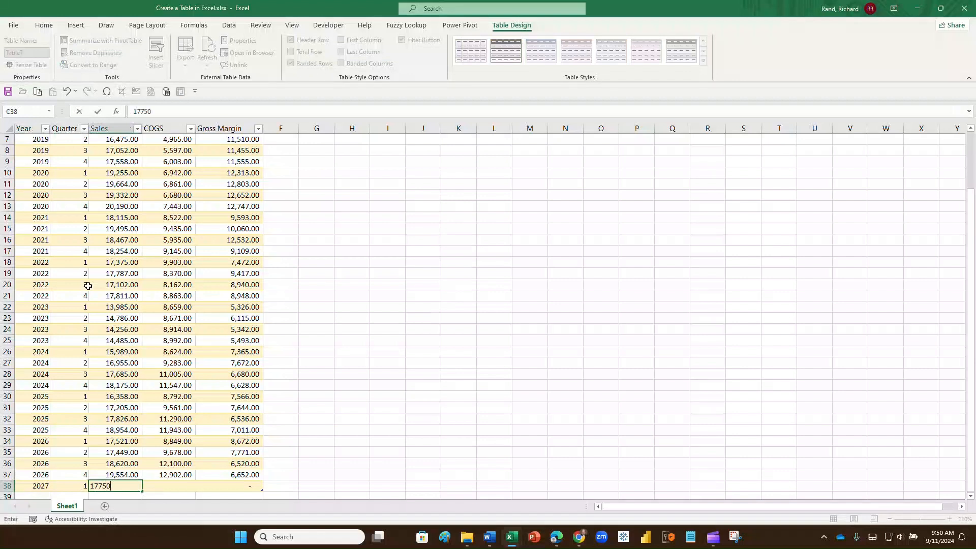
key(Tab)
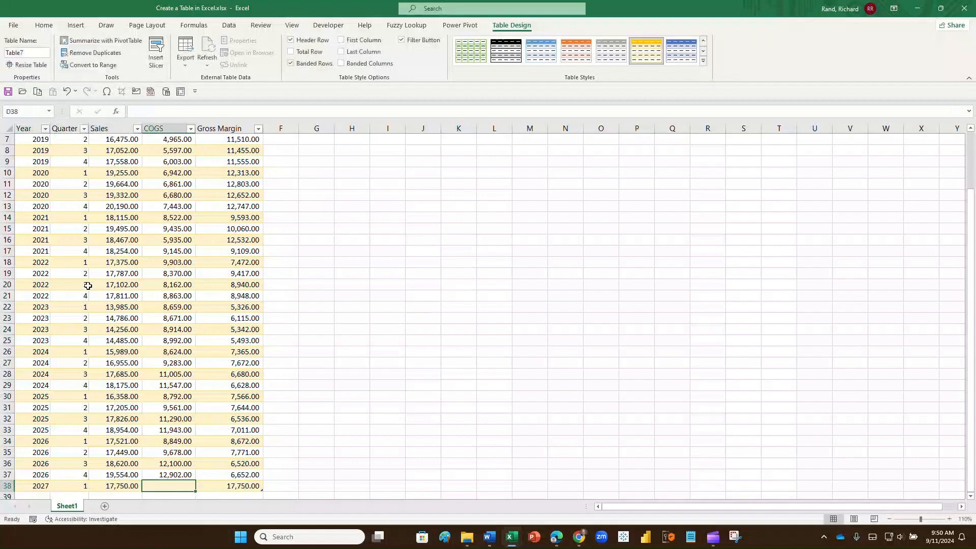
text(9000)
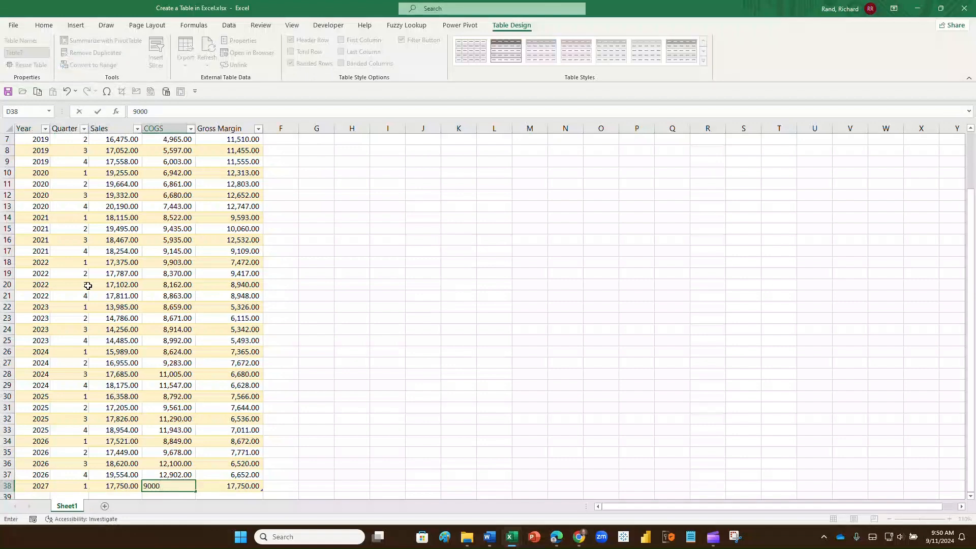
key(Tab)
key(Down)
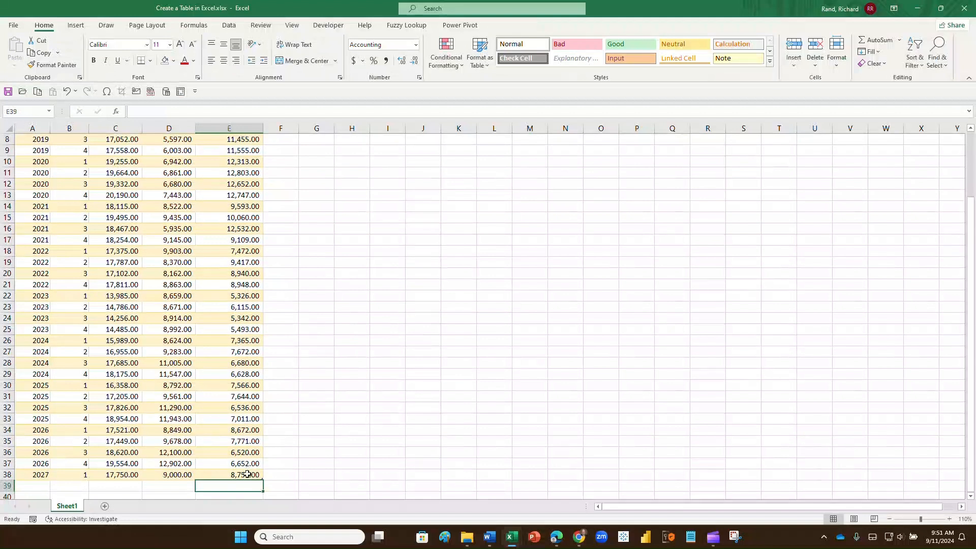
Add another record directly beneath the table with year 2027, quarter 2, sales 17700 and COGS 9200.
click(30, 486)
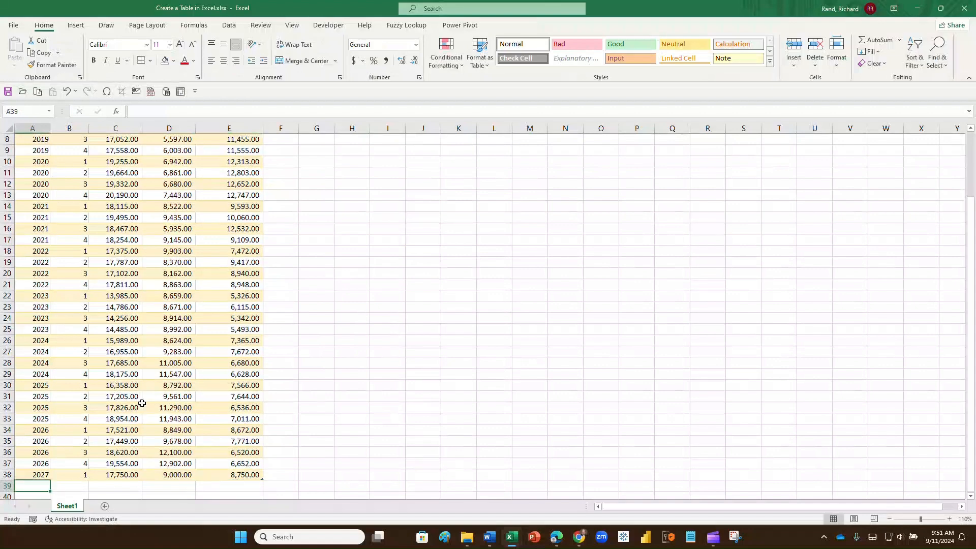
text(2027)
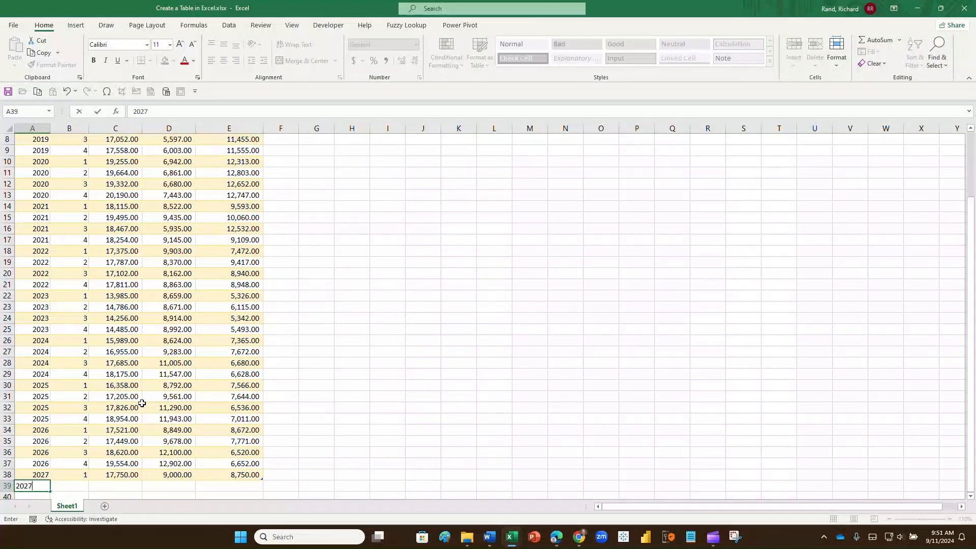
key(Tab)
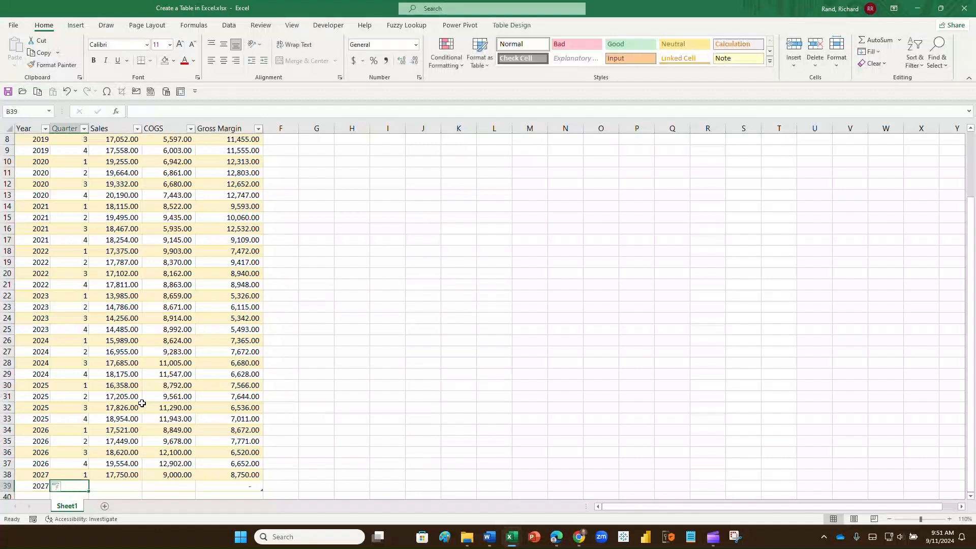
text(2)
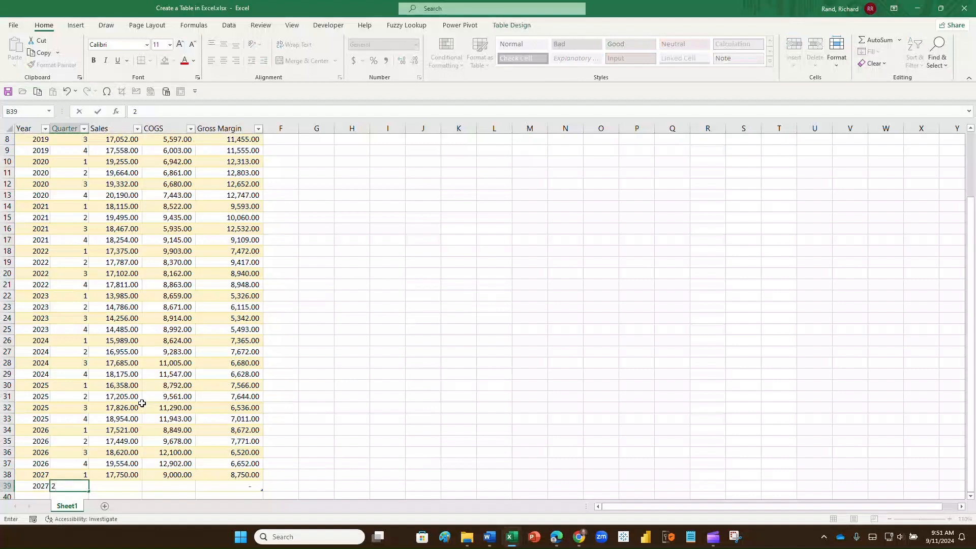
key(Tab)
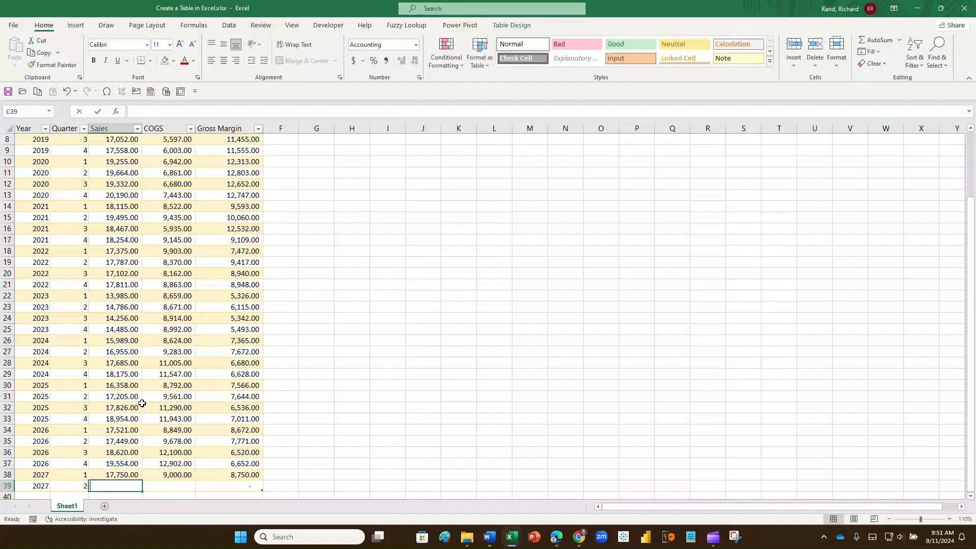
text(17700)
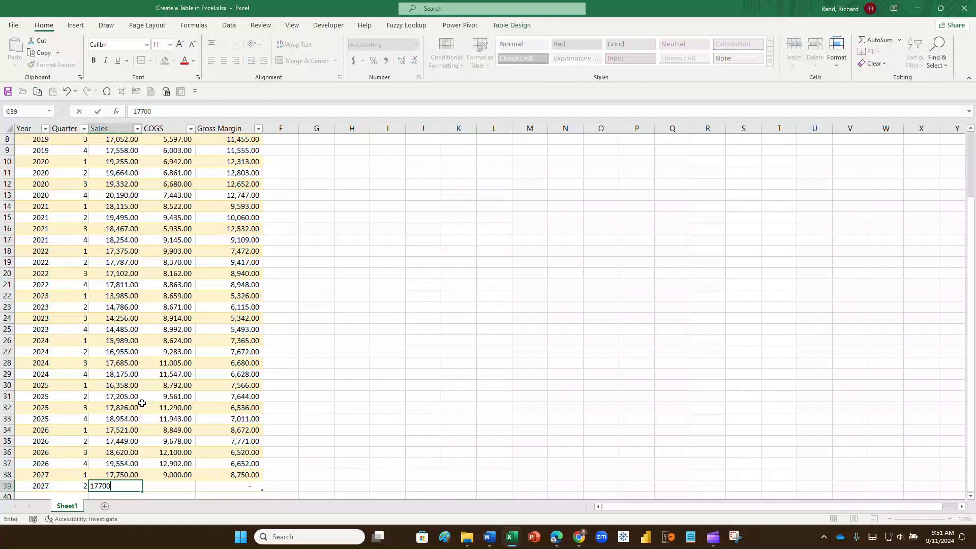
key(Tab)
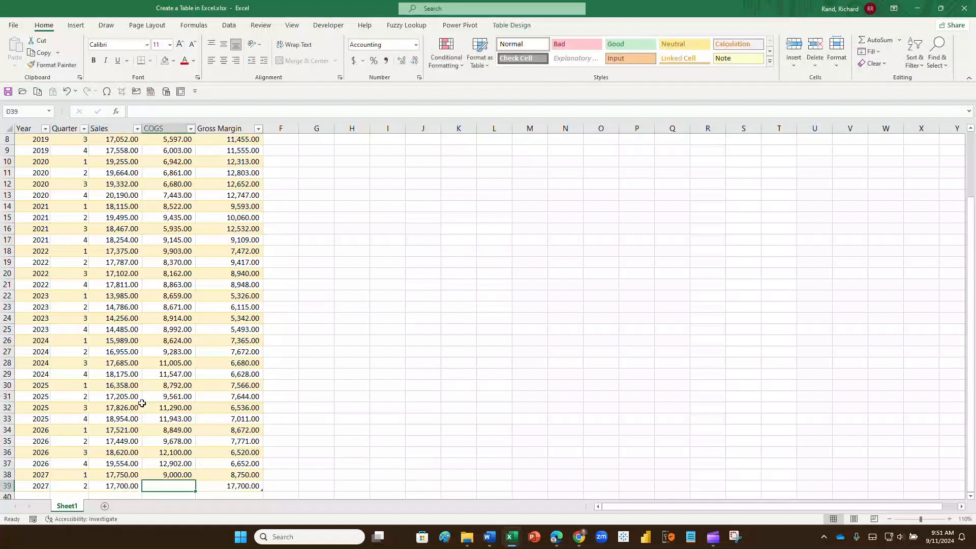
text(9200)
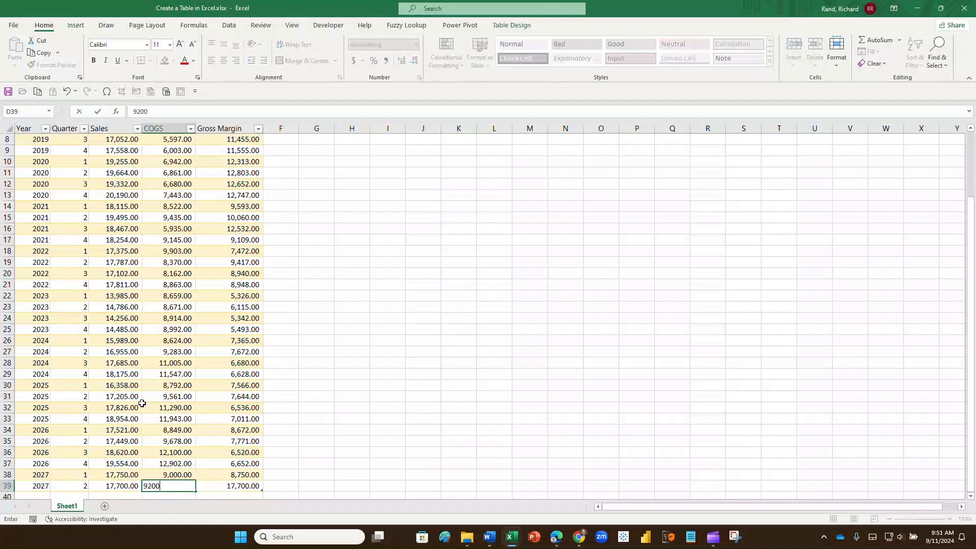
key(Return)
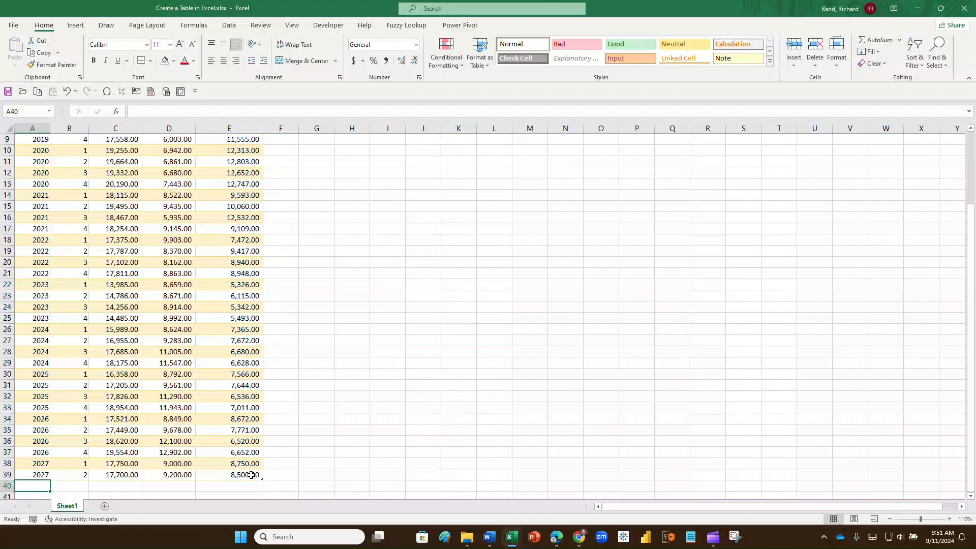
Extend the table with a new column headed GM% directly beside the Gross Margin column.
scroll(251, 474, up, 3)
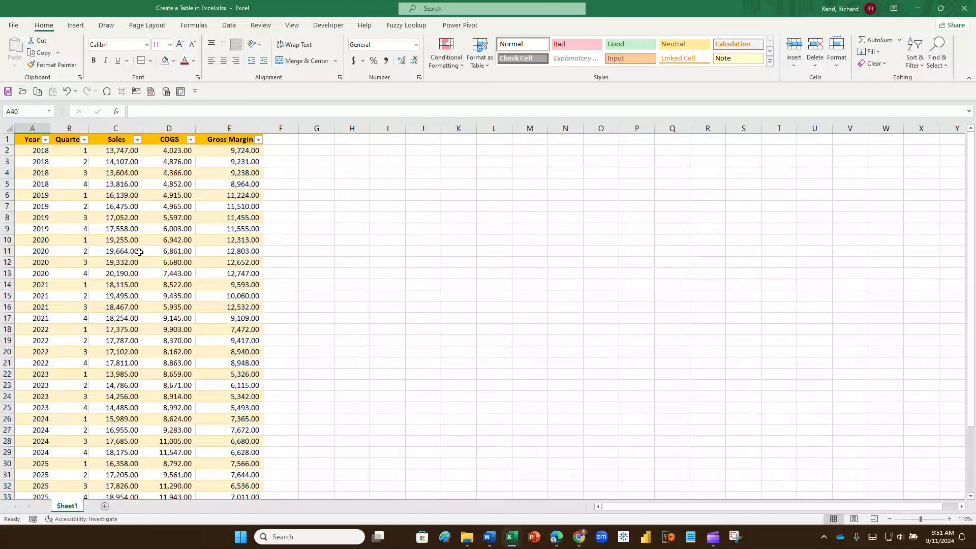
click(283, 138)
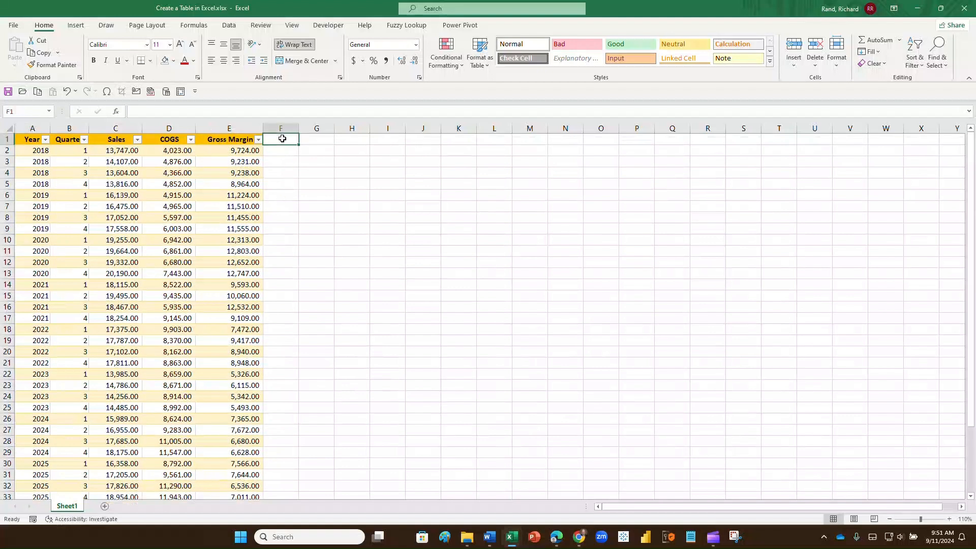
text(GM%)
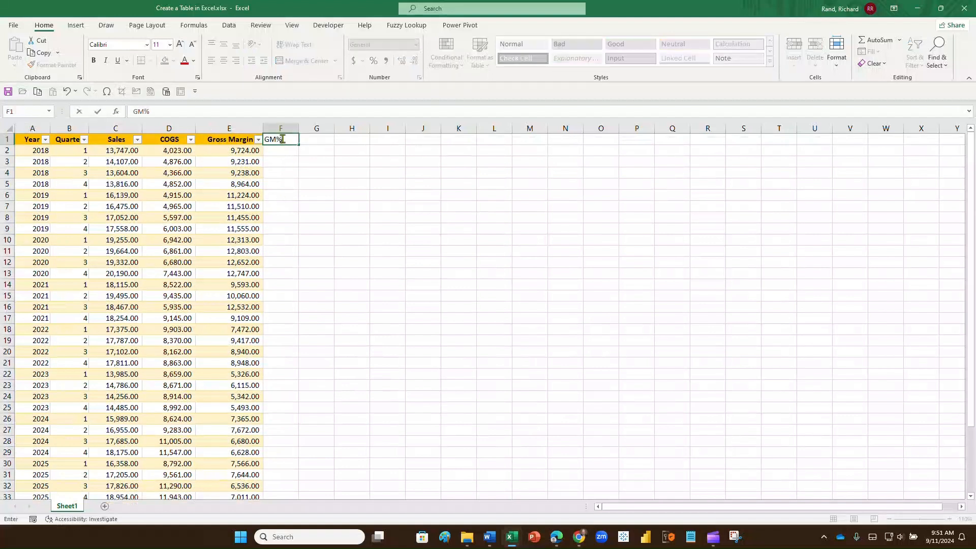
key(Return)
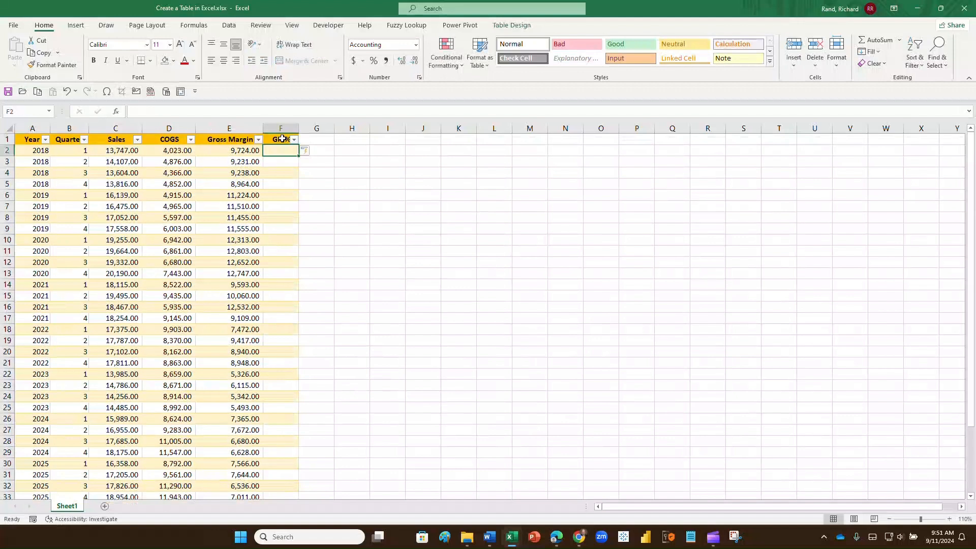
Fill the GM% column with a formula dividing Gross Margin by Sales, and check it down to the last record.
text(=)
key(Left)
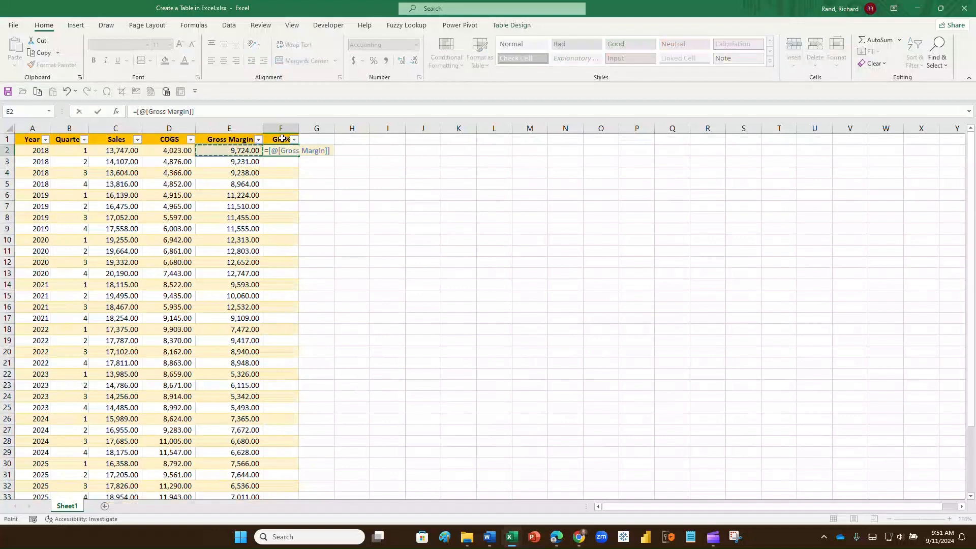
text(/)
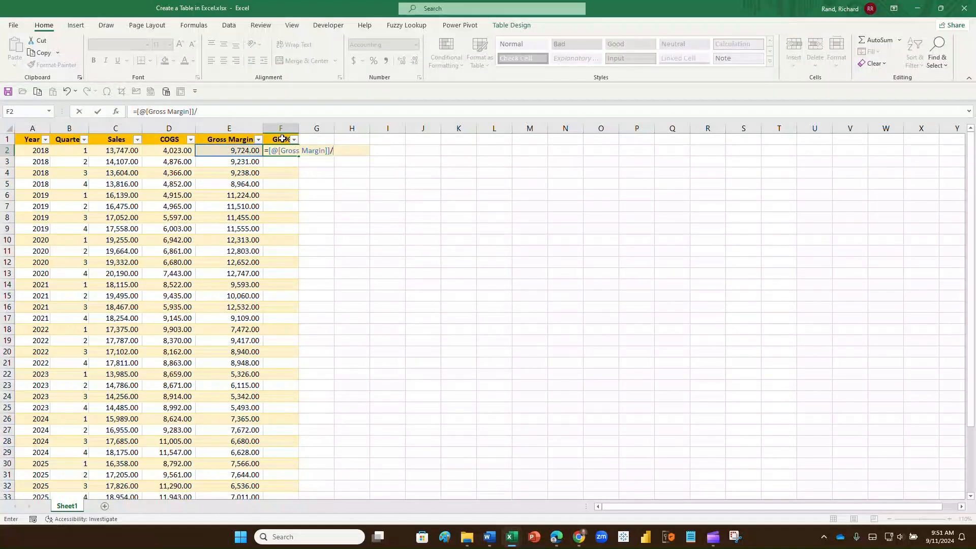
key(Left)
key(Left)
key(Left)
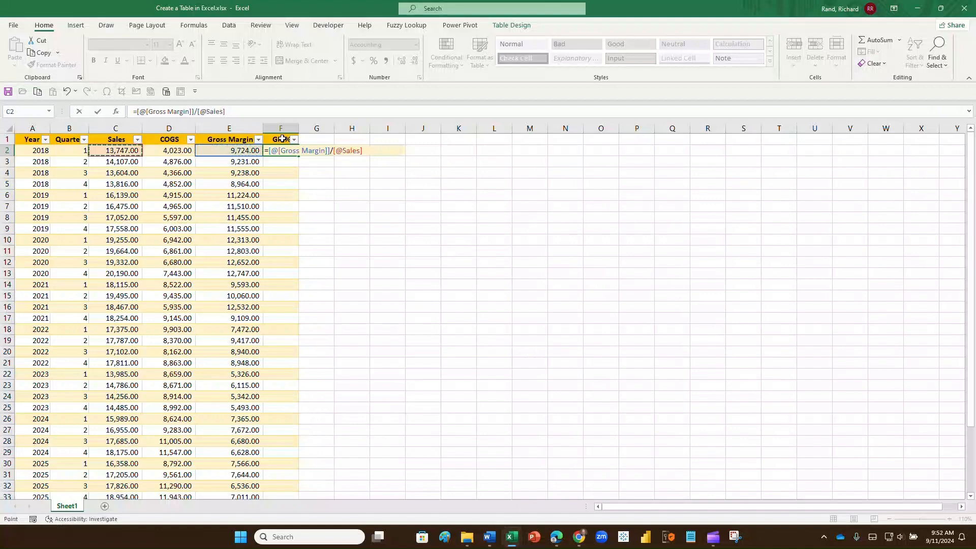
key(Return)
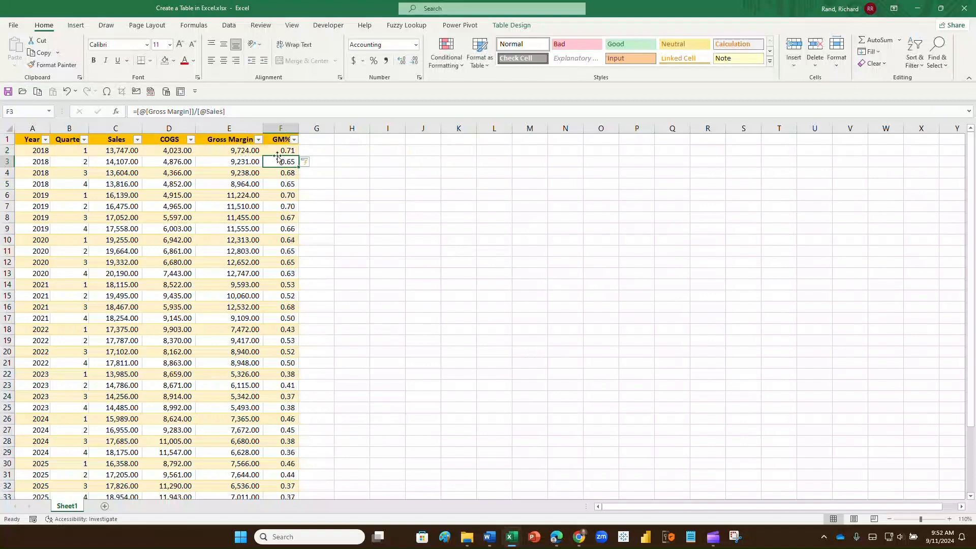
scroll(266, 341, down, 4)
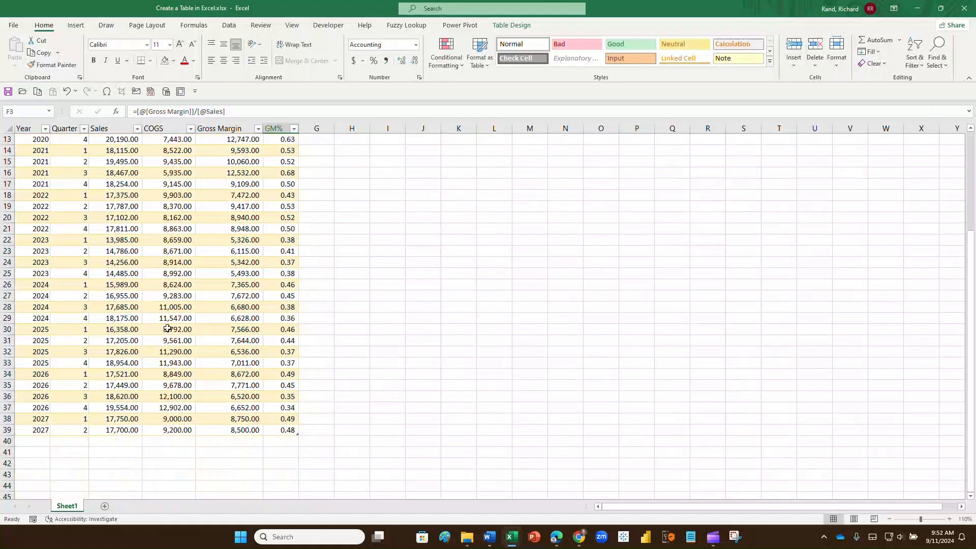
scroll(140, 210, up, 3)
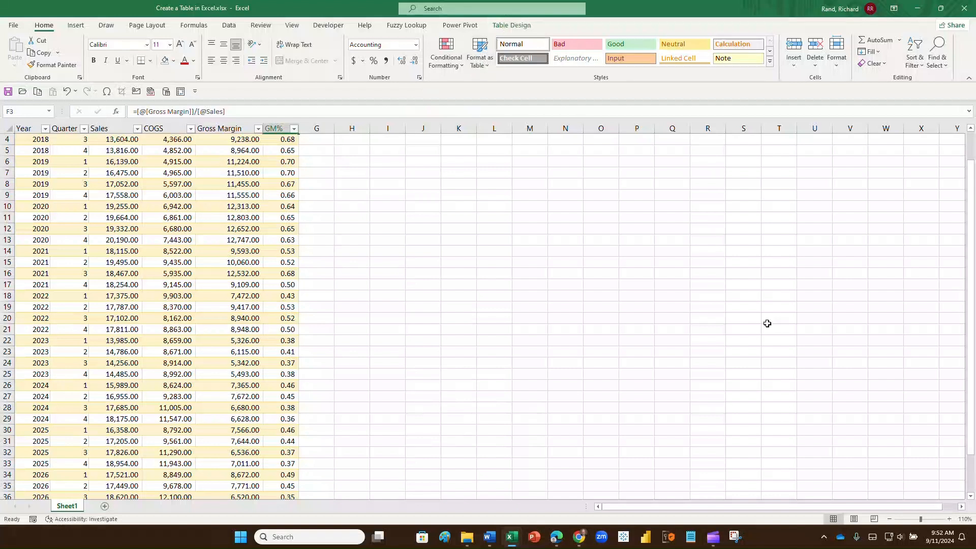
Select a cell outside the table, then one inside it, and bring up the table's design settings.
click(414, 228)
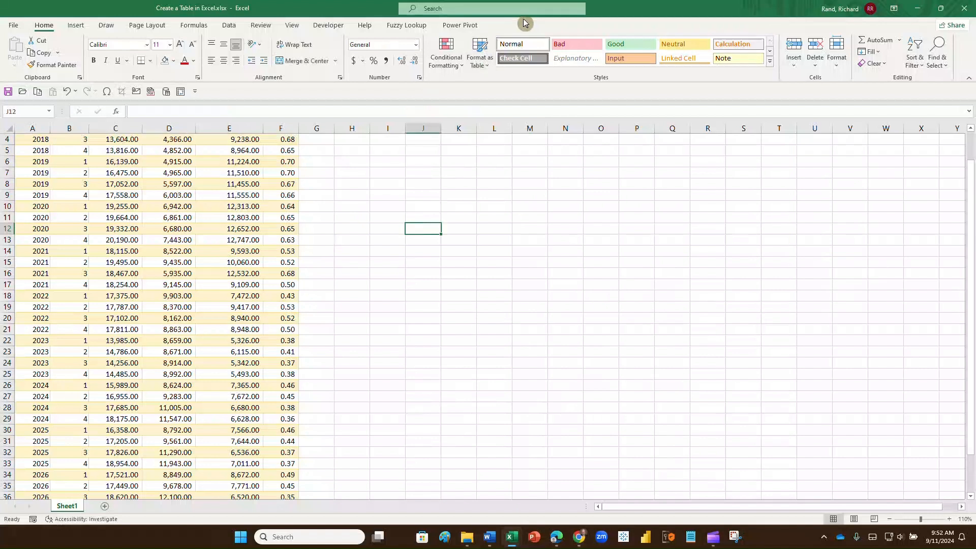
click(172, 274)
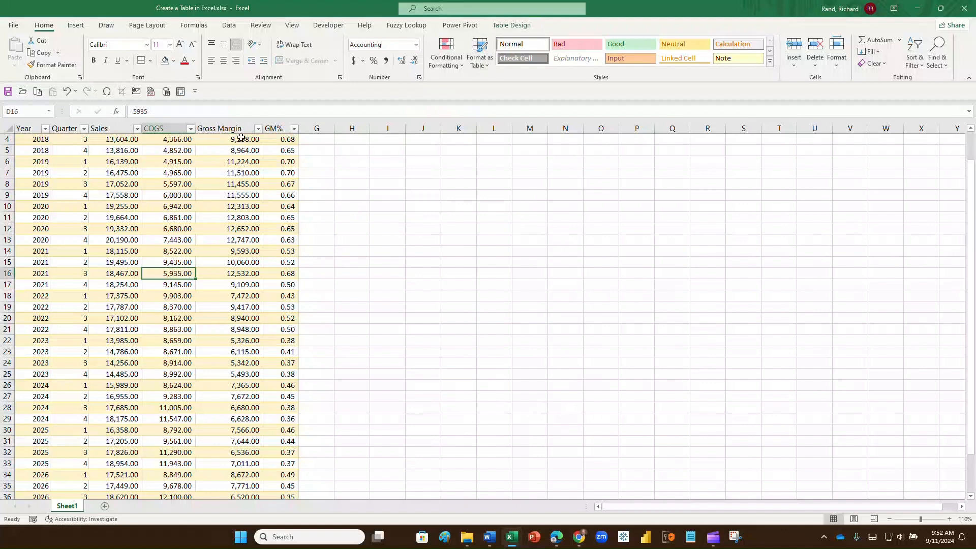
click(505, 28)
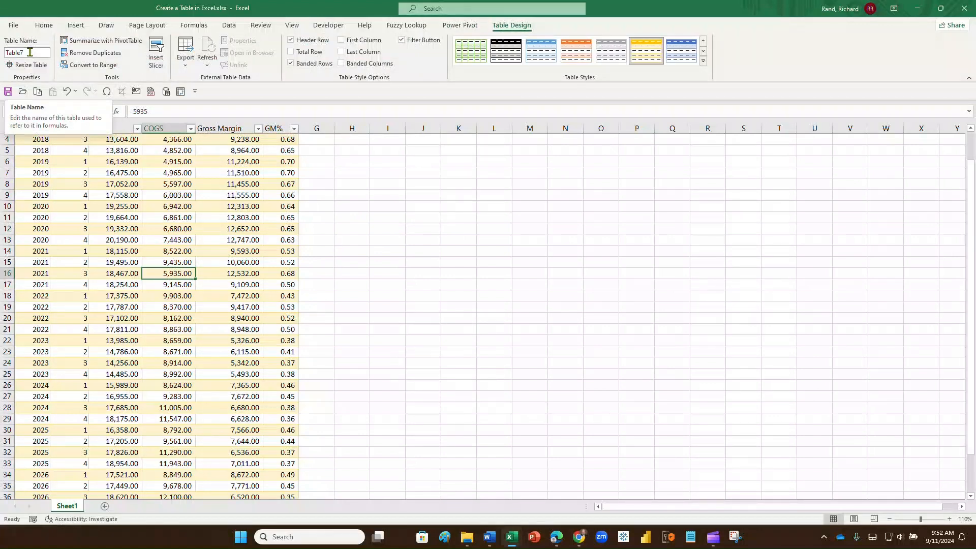
scroll(193, 174, up, 1)
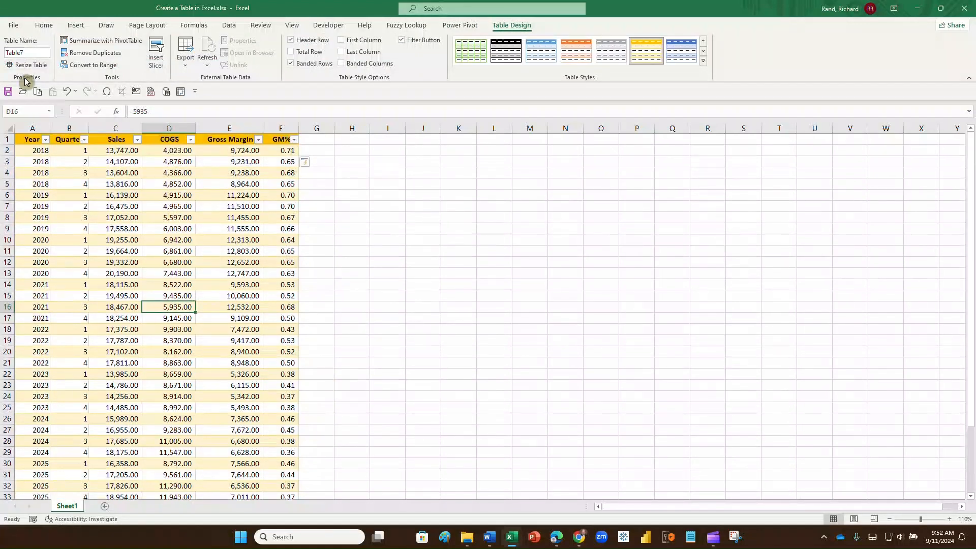
Try to rename the table as My Sales, and read the naming rules enlarged before dismissing them.
click(28, 53)
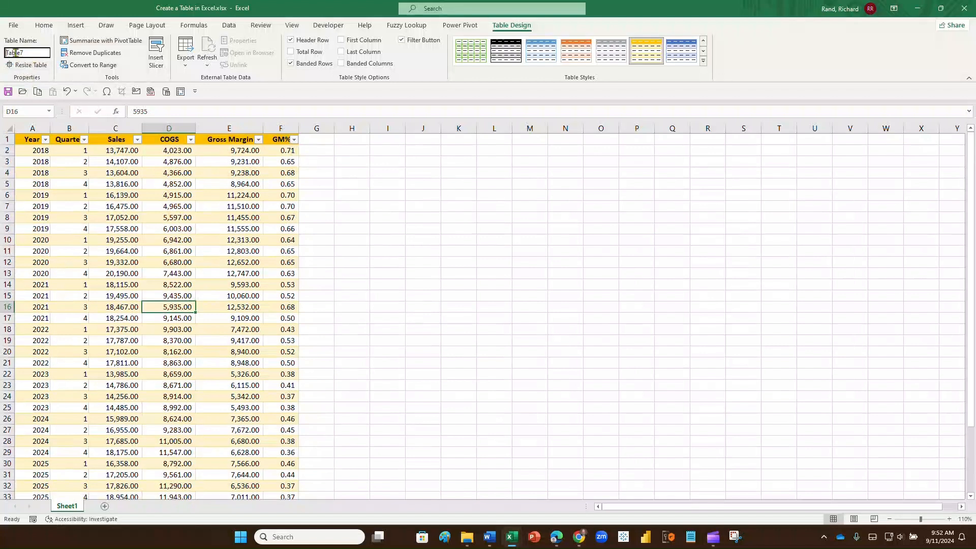
drag(34, 55, 11, 45)
text(My Sales)
key(Return)
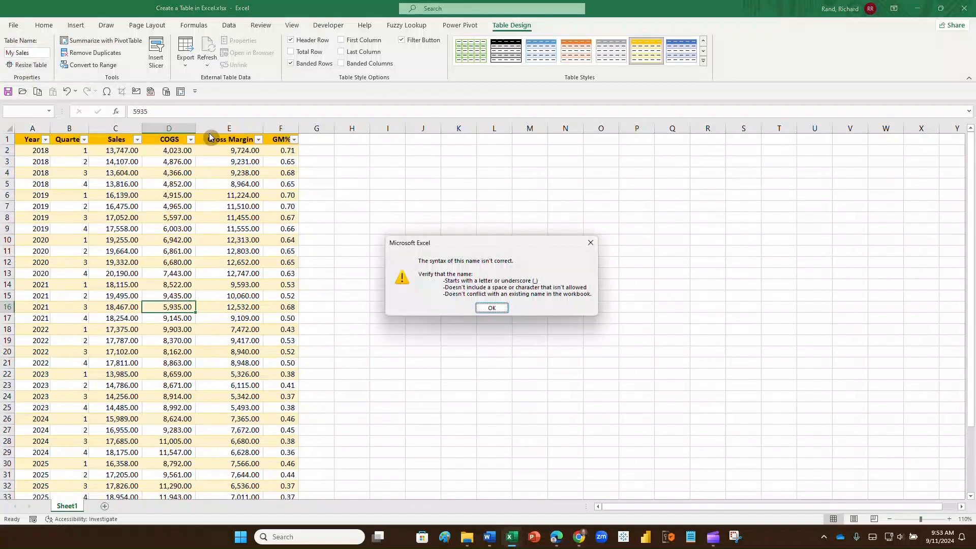
key(super+plus)
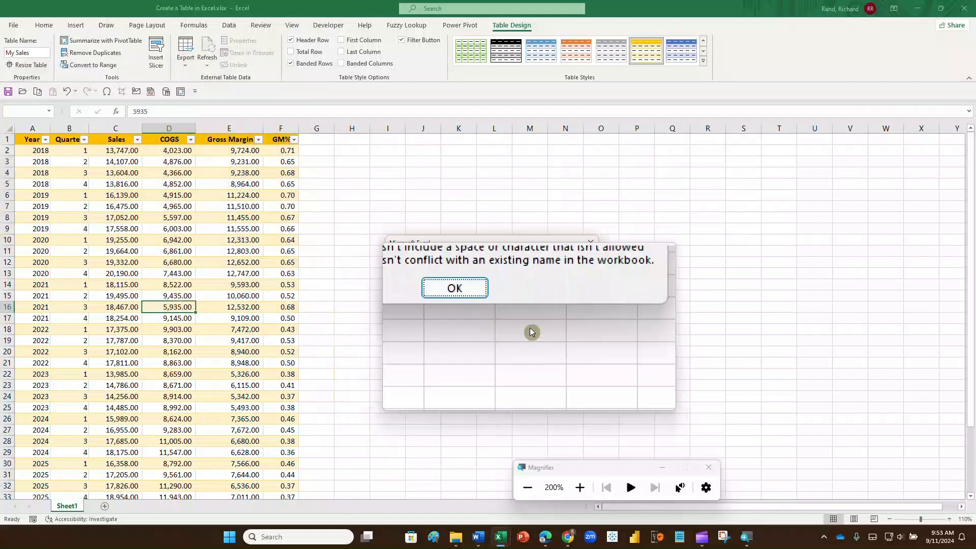
click(492, 309)
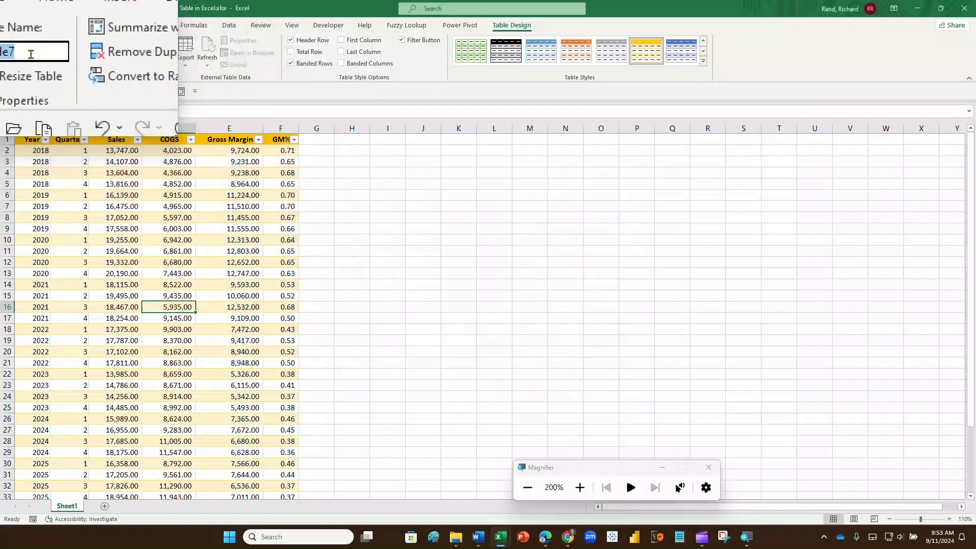
Try to rename the table as 1MYTABLE, starting the name with a digit.
click(32, 47)
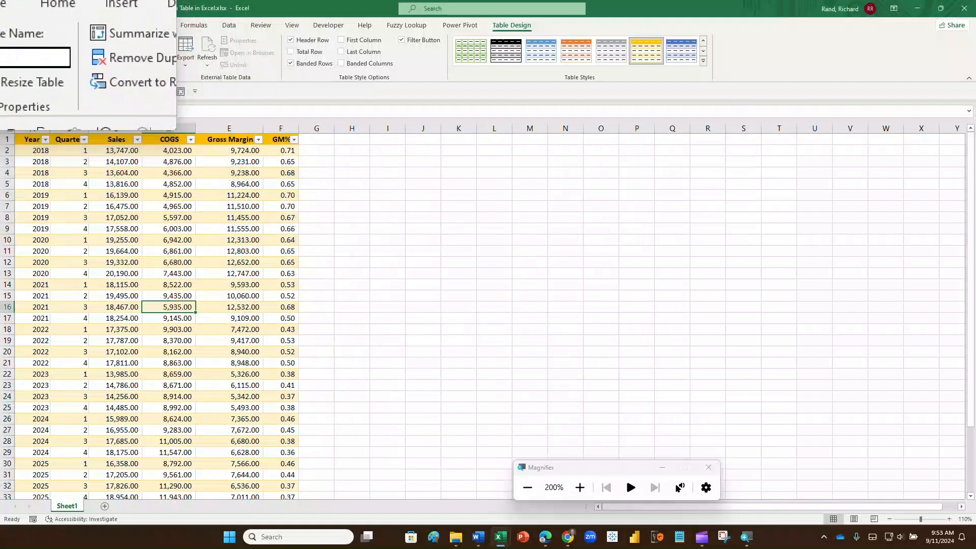
text(MYTABLE)
key(Return)
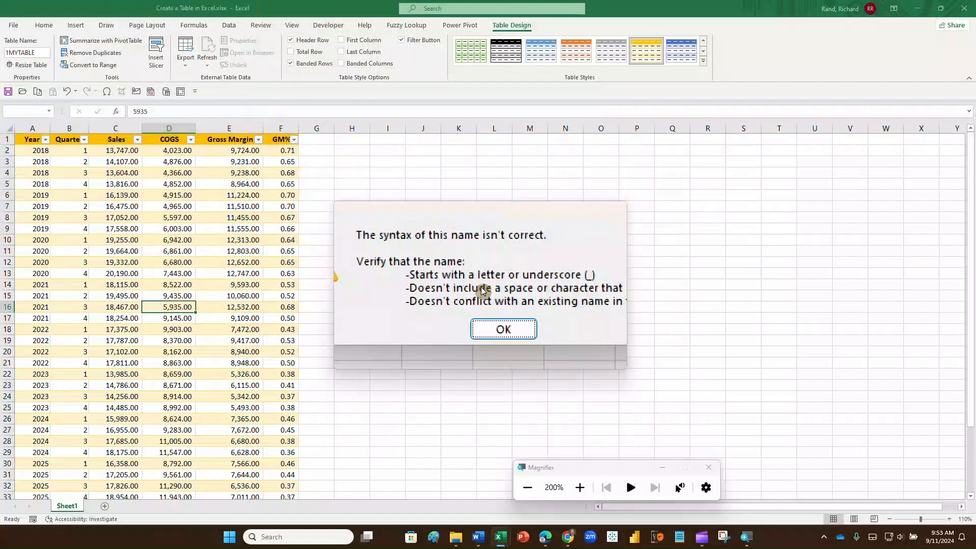
click(483, 312)
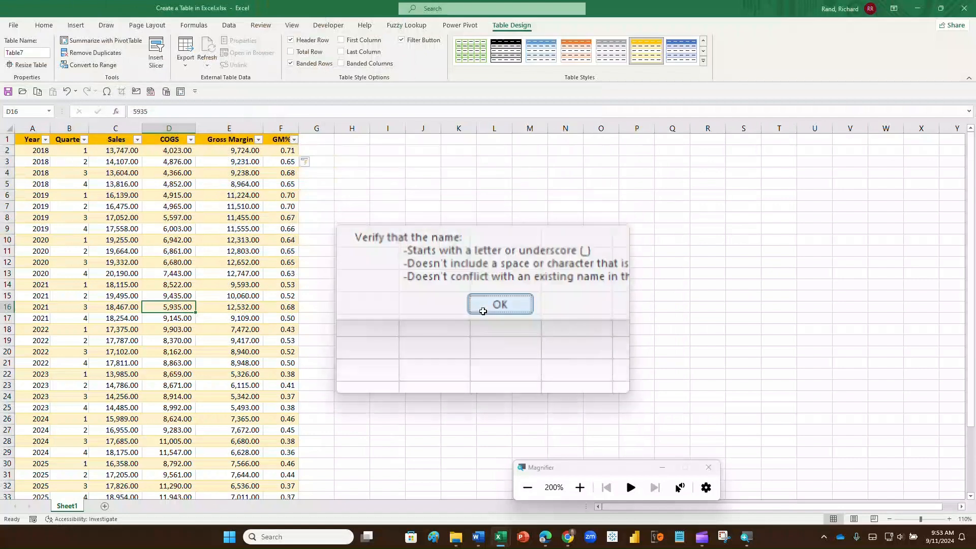
Replace the table's name with MyTable, and rework it into My_Table without applying it.
click(7, 52)
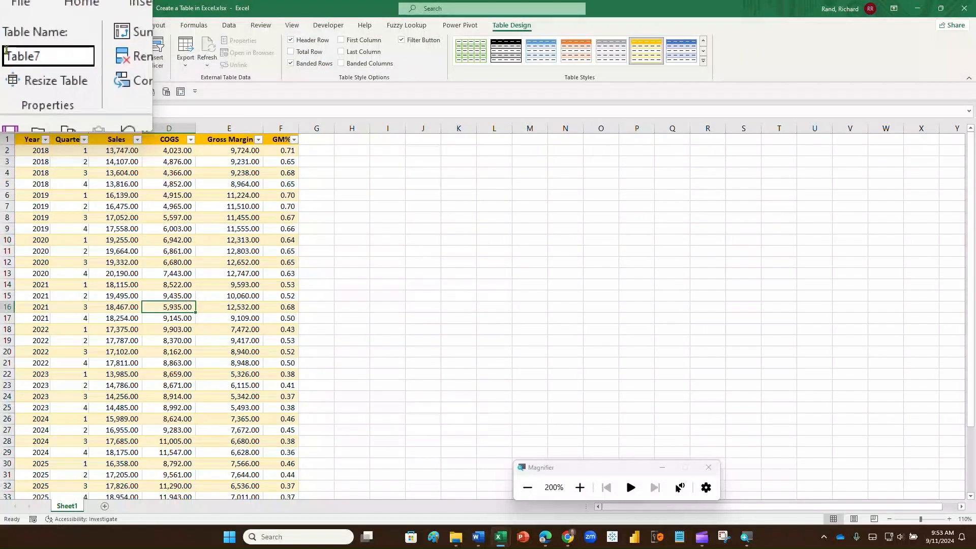
key(Delete)
key(Delete)
key(Delete)
key(Delete)
key(Delete)
key(Delete)
text(MyTable)
key(BackSpace)
key(BackSpace)
key(BackSpace)
key(BackSpace)
key(BackSpace)
text(_Table)
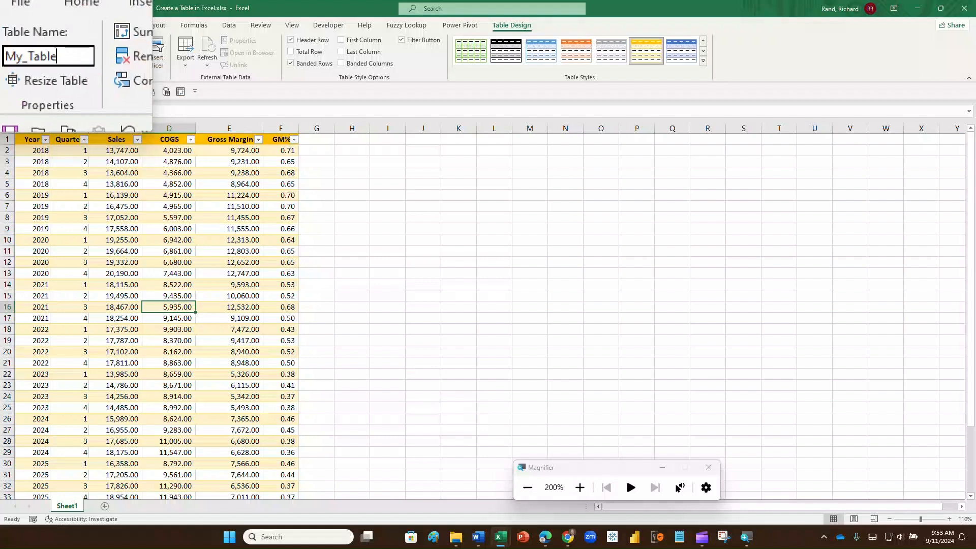
Rename the table as Table_Sales.
key(BackSpace)
key(BackSpace)
key(BackSpace)
key(BackSpace)
key(BackSpace)
key(BackSpace)
key(BackSpace)
key(BackSpace)
text(Table)
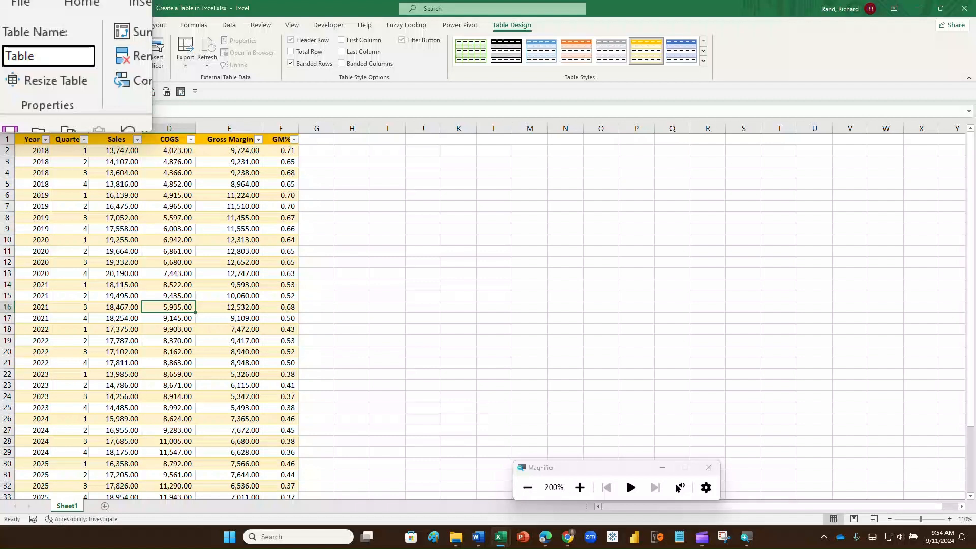
text(_Sales)
key(Return)
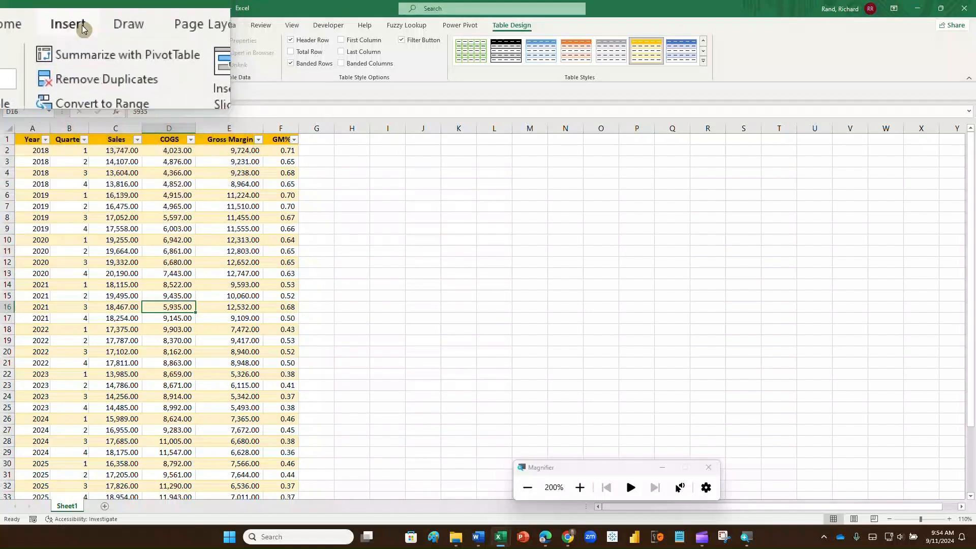
click(79, 24)
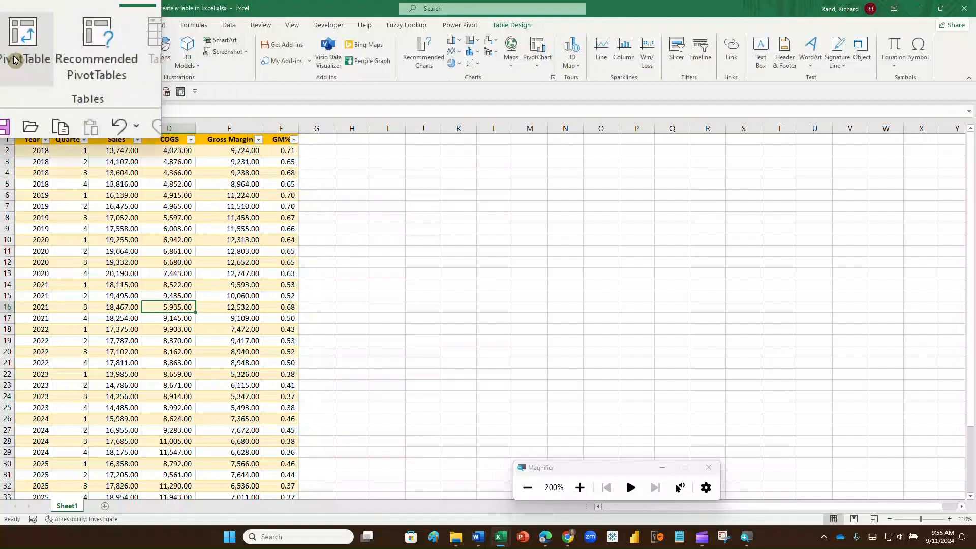
click(169, 217)
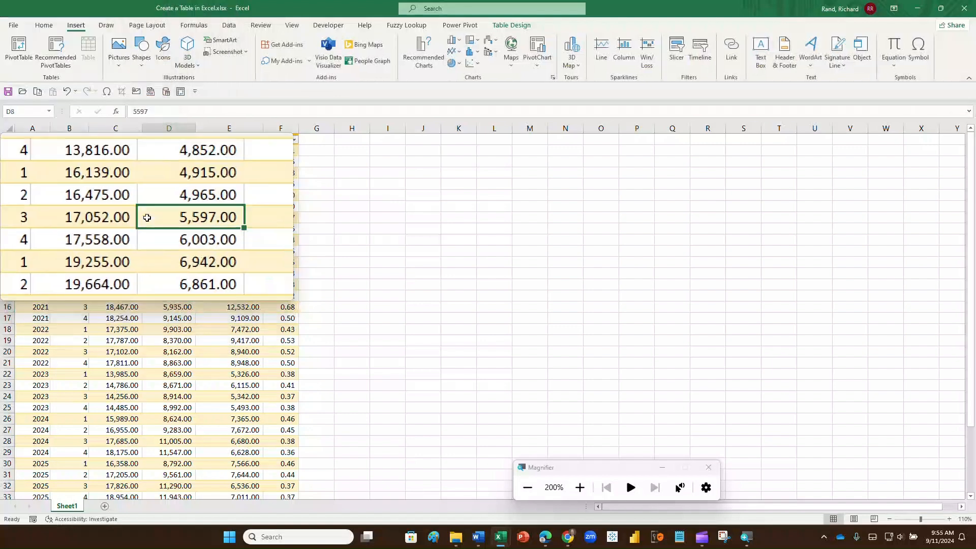
click(511, 25)
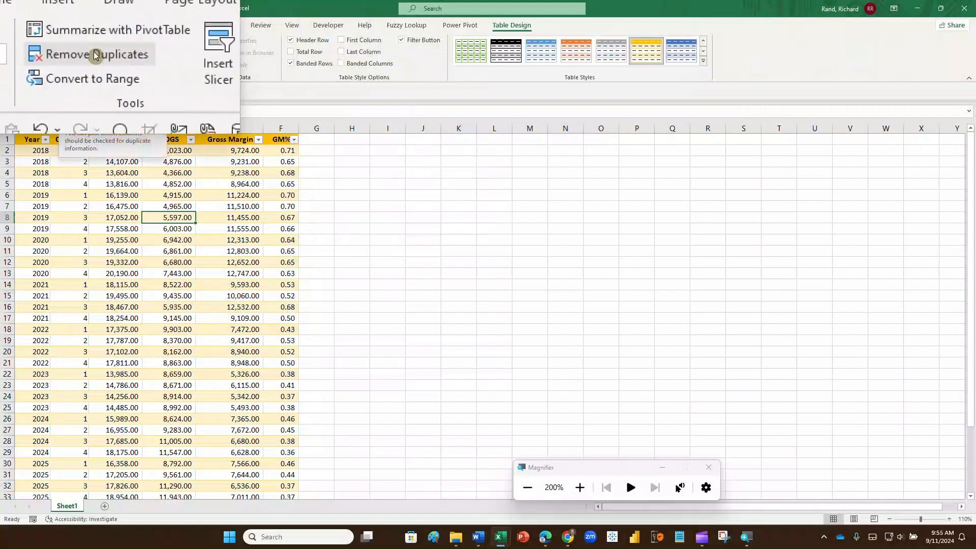
click(279, 173)
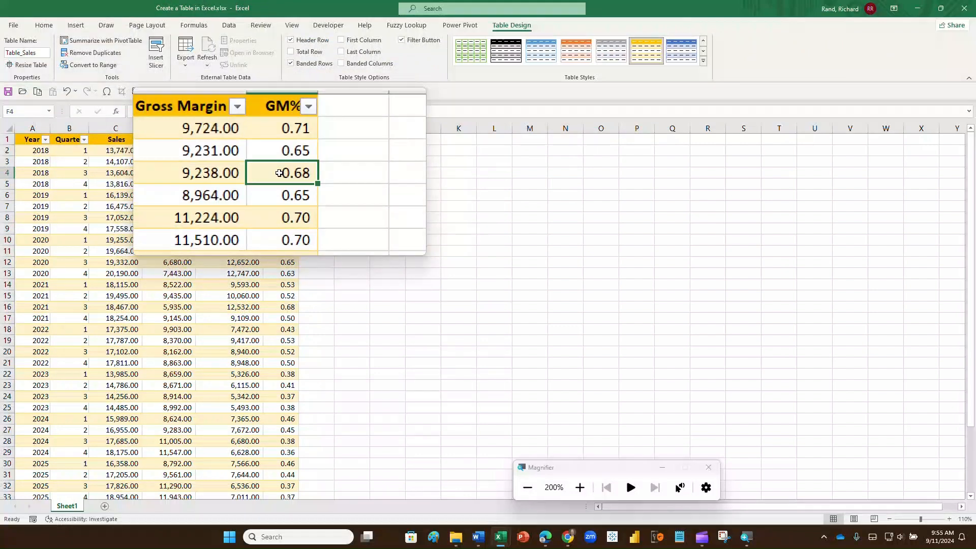
key(Tab)
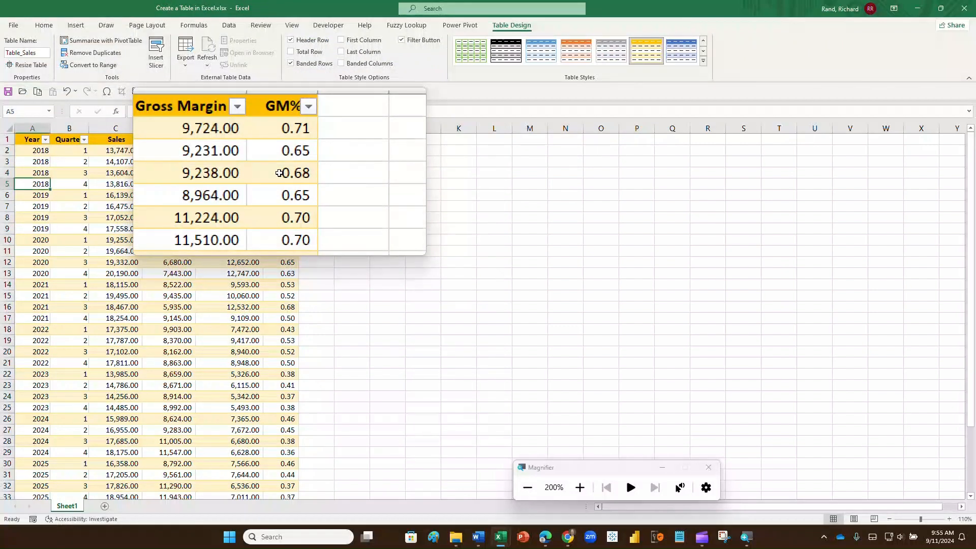
click(279, 173)
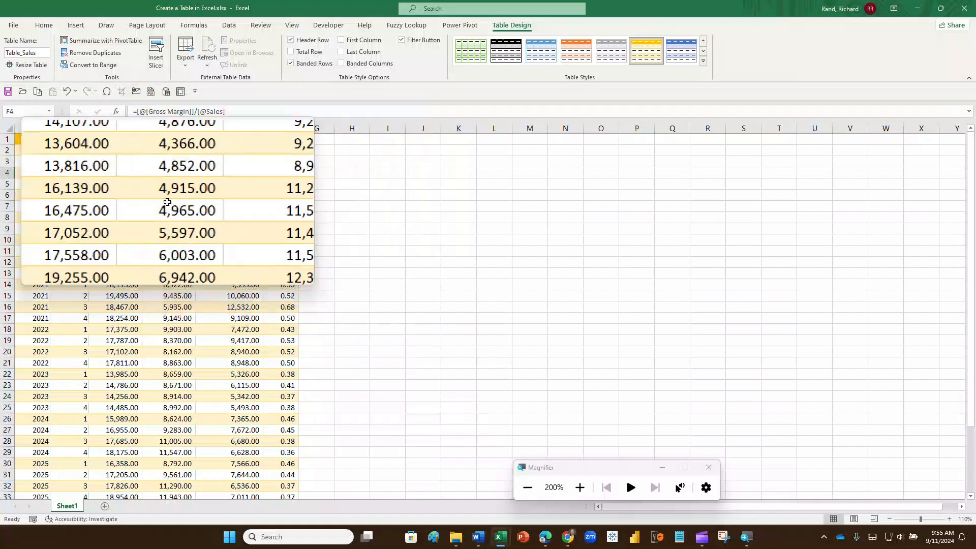
Insert a blank row in the table above the 2018 quarter 4 record, and close the Magnifier.
click(9, 184)
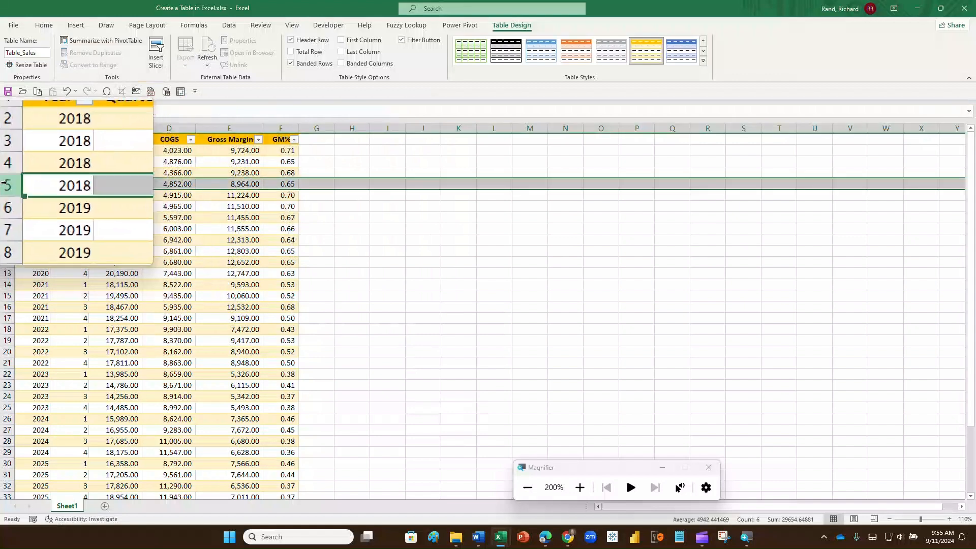
right_click(9, 185)
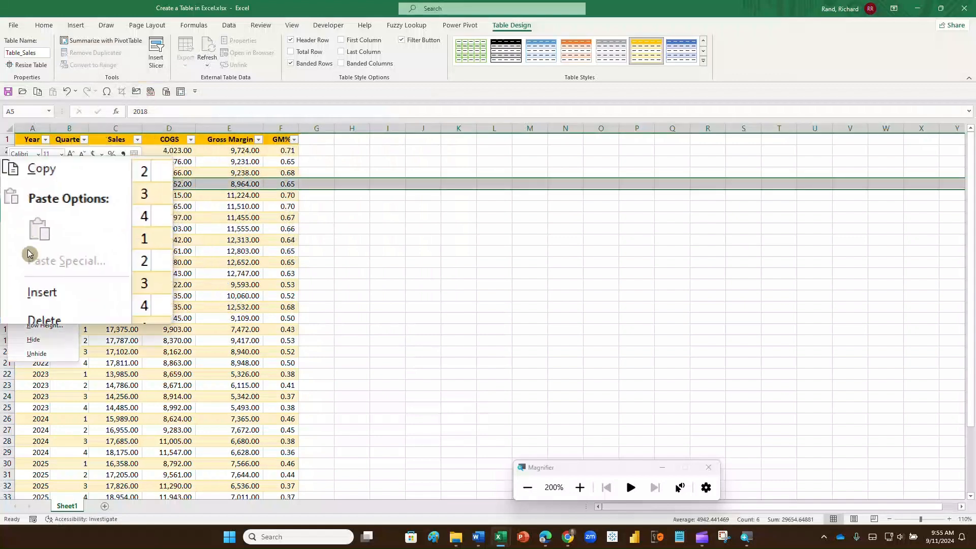
click(29, 266)
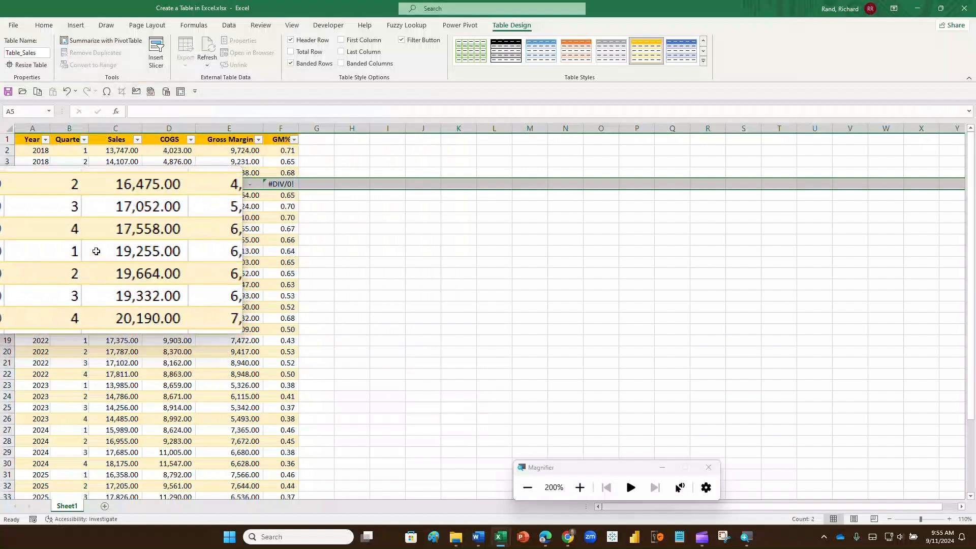
key(super+Escape)
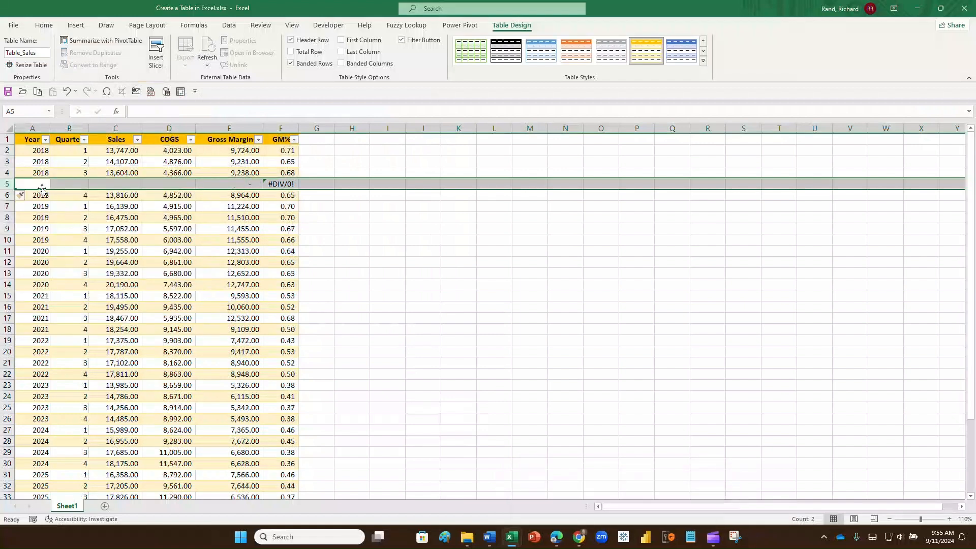
Fill the blank row with a duplicate record: year 2018, quarter 3, sales 13,604, COGS 4366 and gross margin 9238.
click(39, 185)
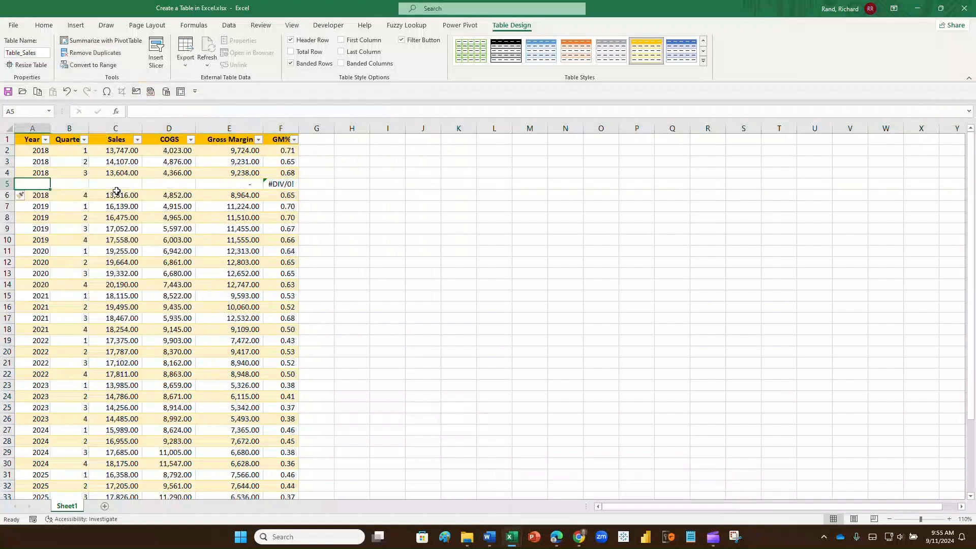
text(2018)
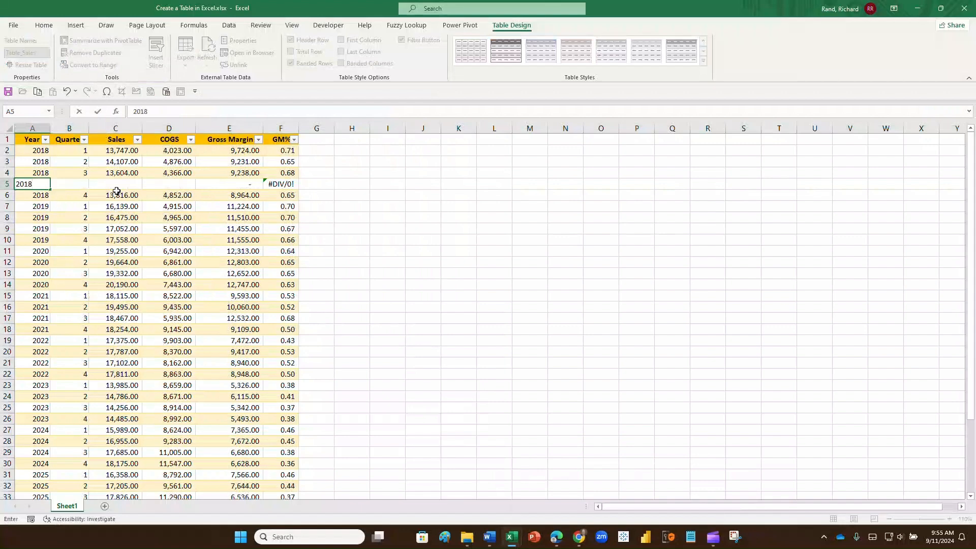
key(Tab)
text(3)
key(Tab)
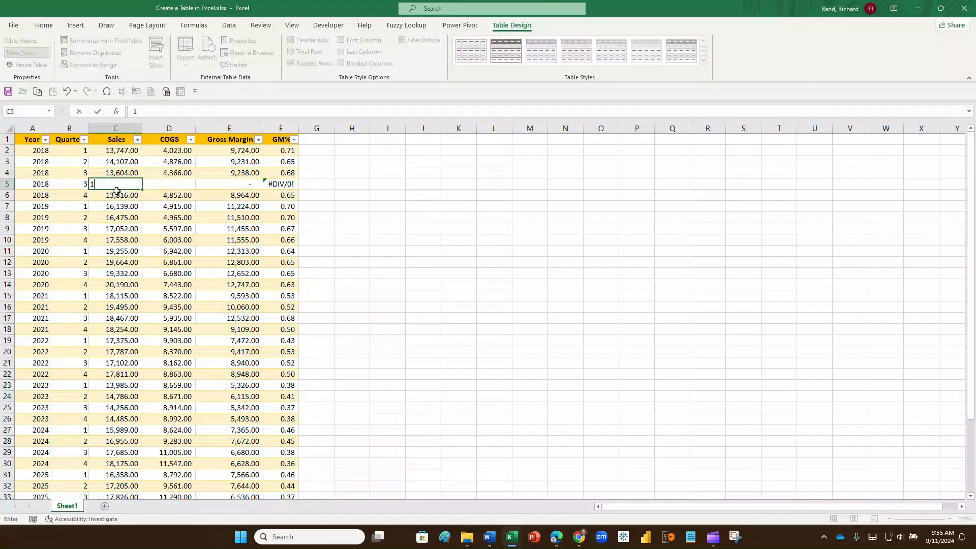
text(13,604)
key(Tab)
text(4366)
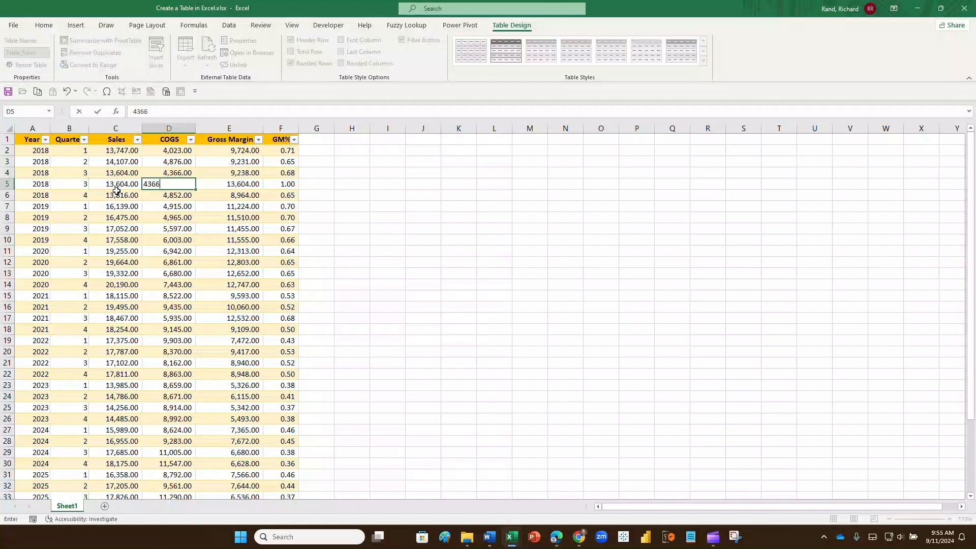
key(Tab)
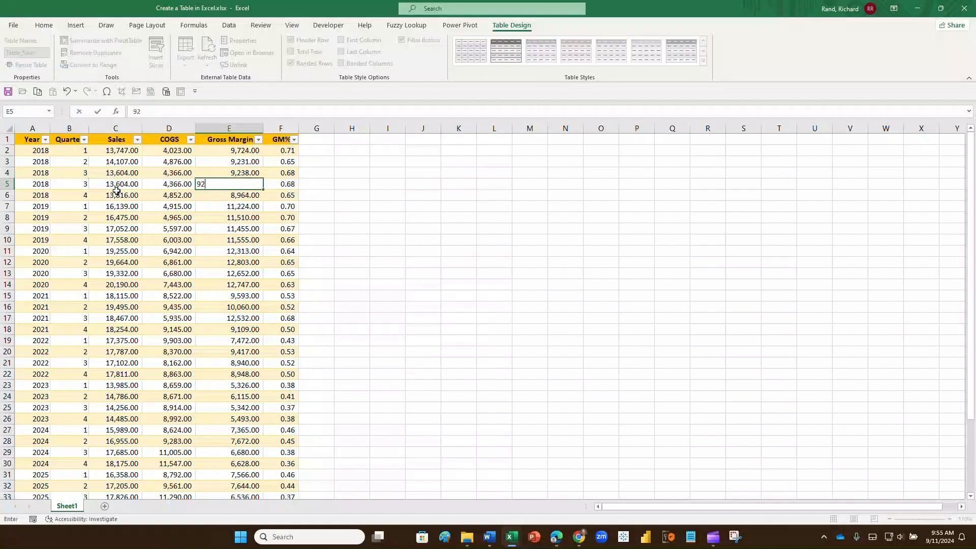
key(Return)
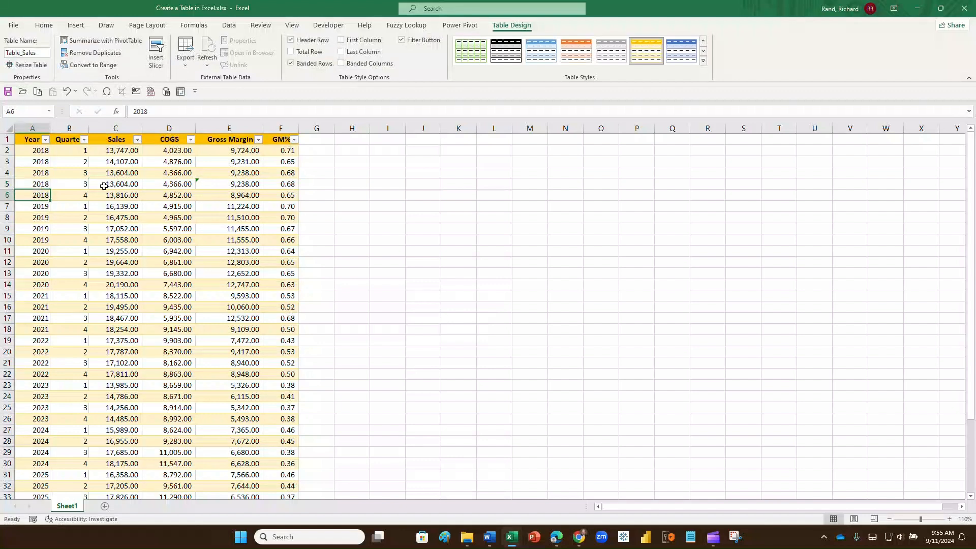
Remove duplicate records from the table, comparing only the Year column.
click(104, 186)
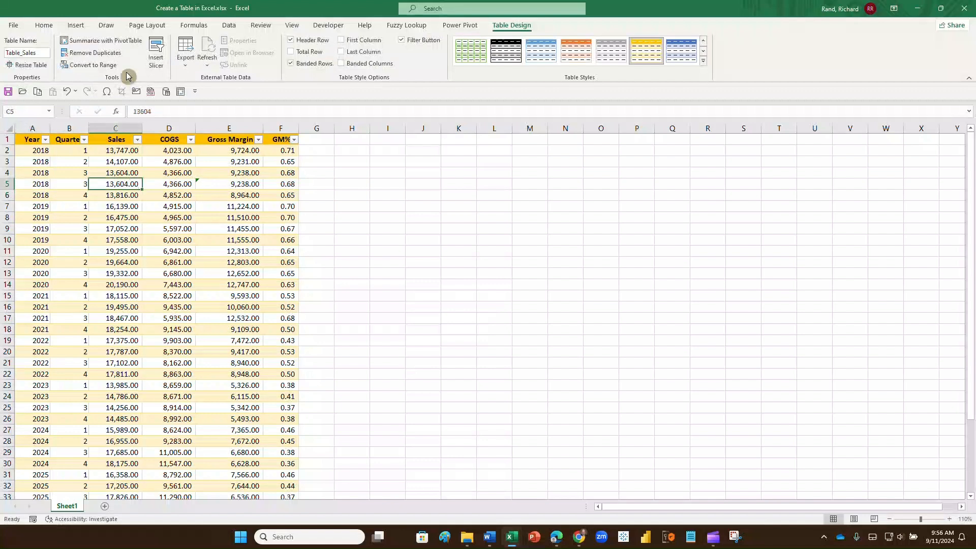
click(114, 54)
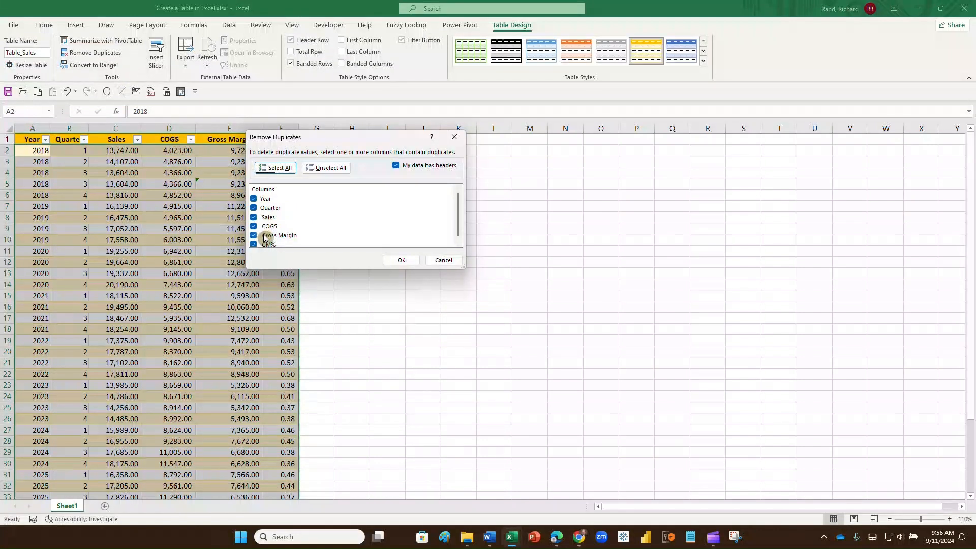
click(330, 169)
click(254, 199)
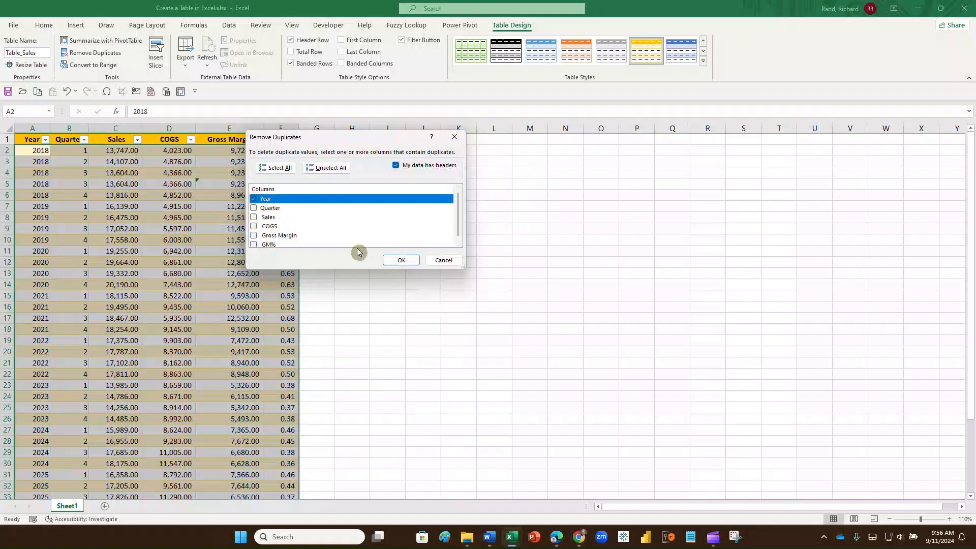
click(400, 260)
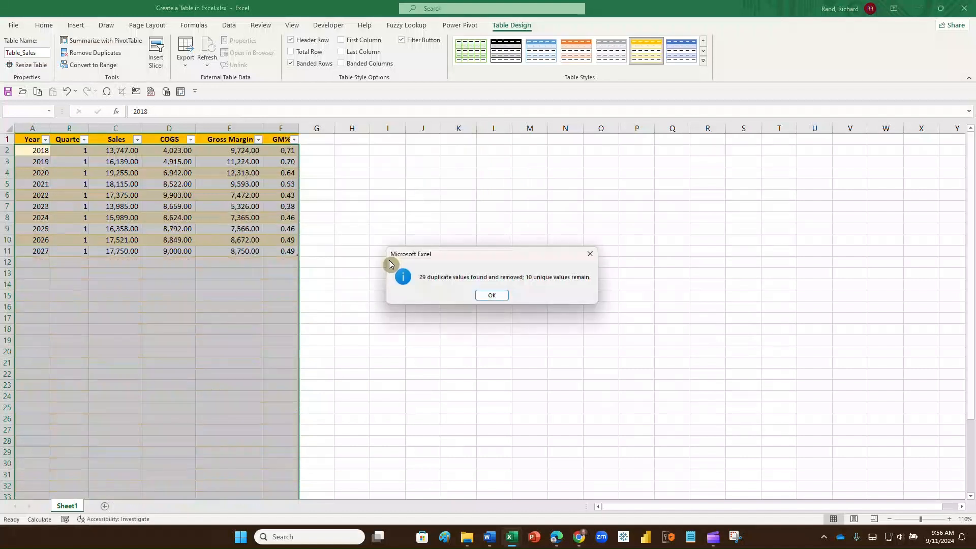
Dismiss the removal summary and undo the duplicate removal that compared only the Year column.
click(492, 295)
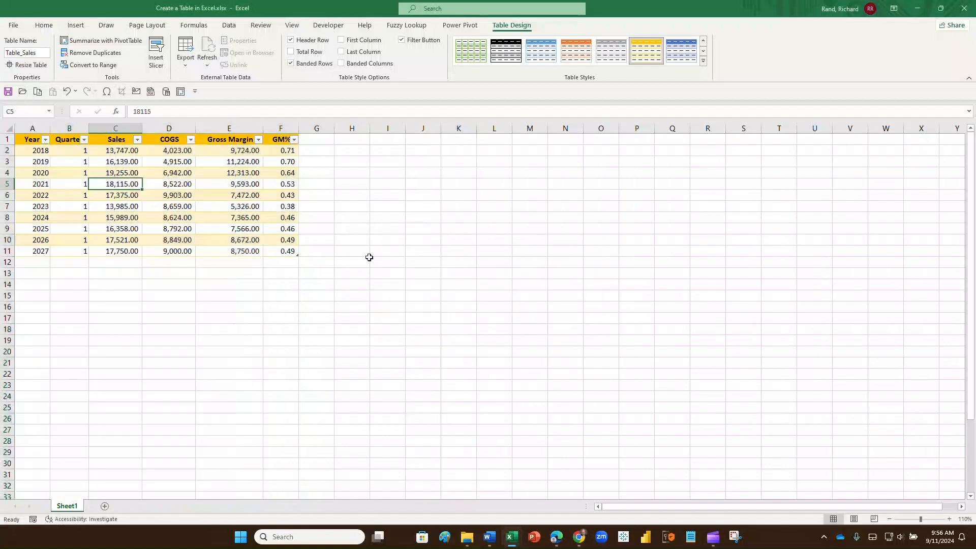
click(67, 91)
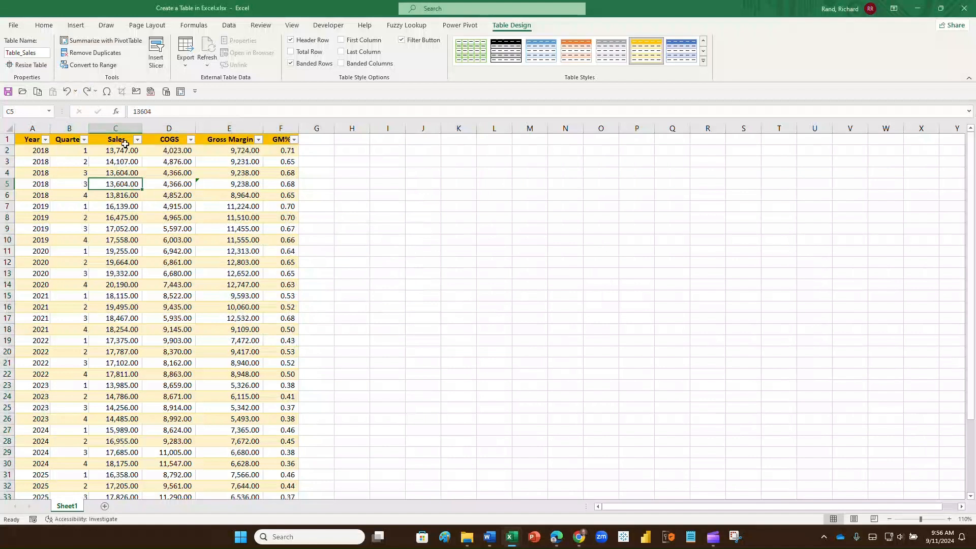
Remove duplicate records comparing only the Year column again, and undo the removal.
click(45, 185)
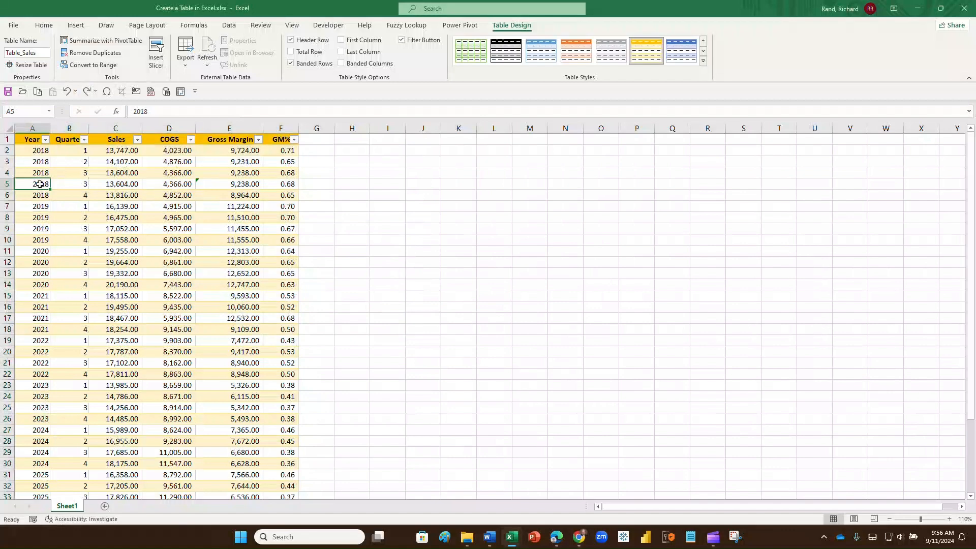
click(116, 53)
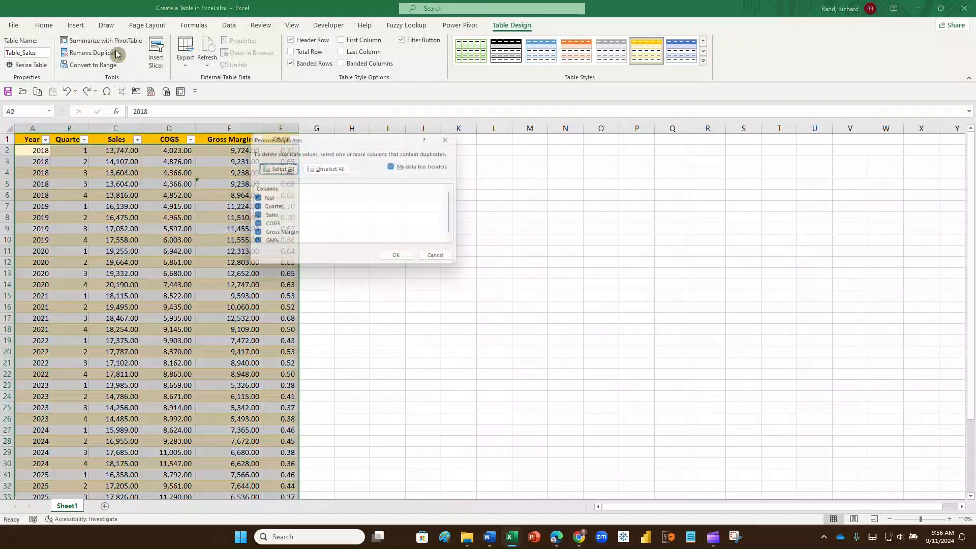
click(254, 198)
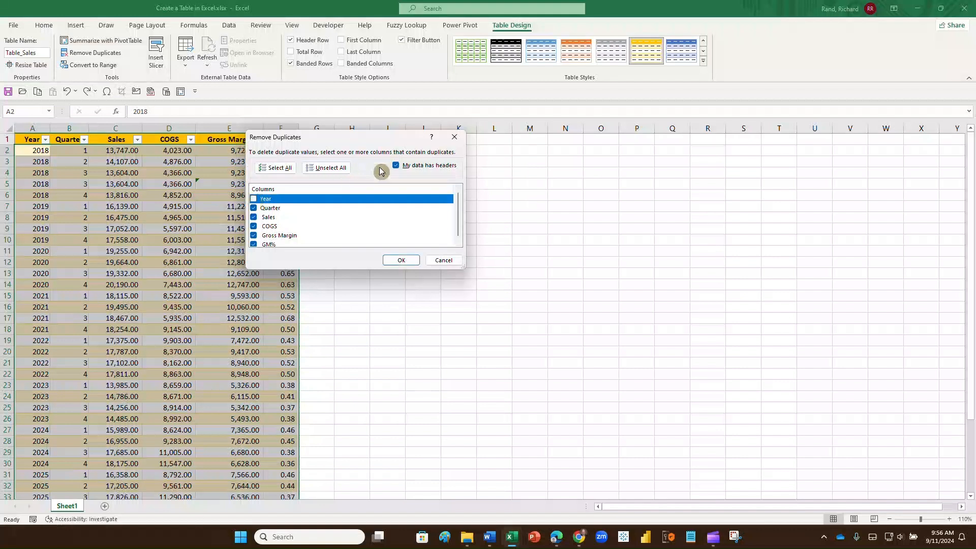
click(338, 167)
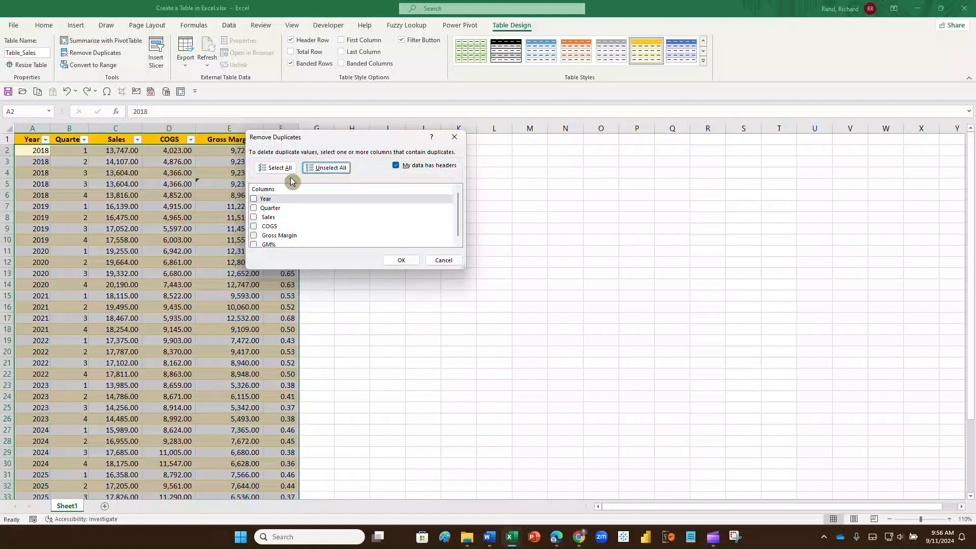
click(254, 199)
click(395, 261)
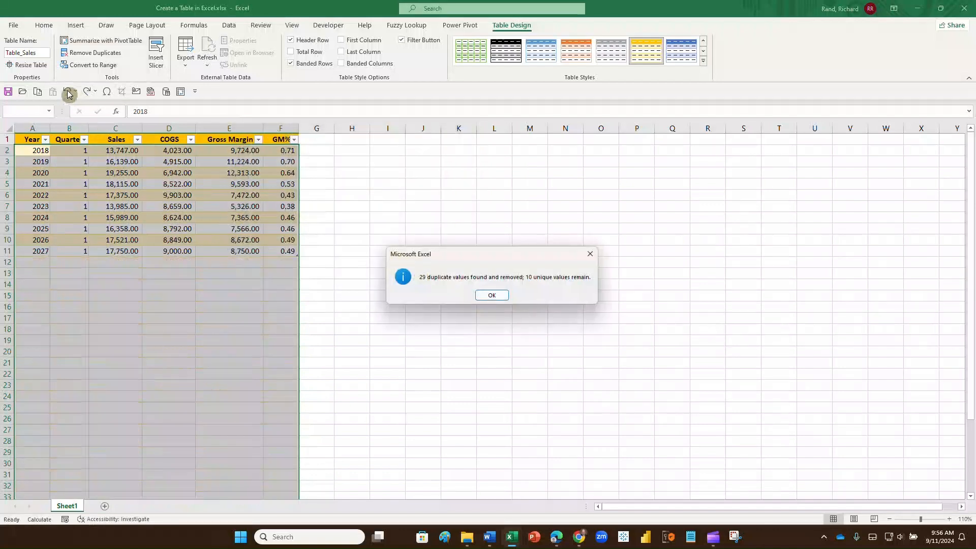
click(491, 295)
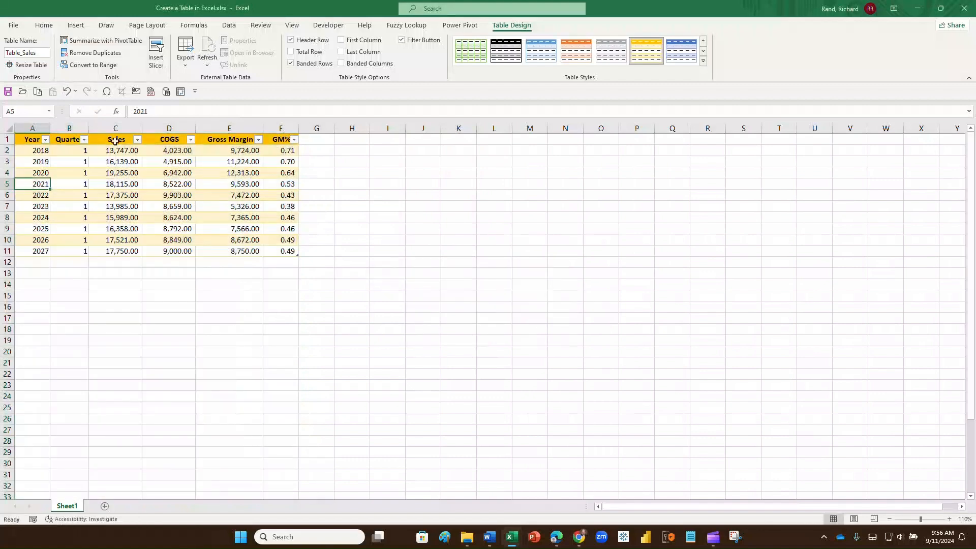
click(67, 94)
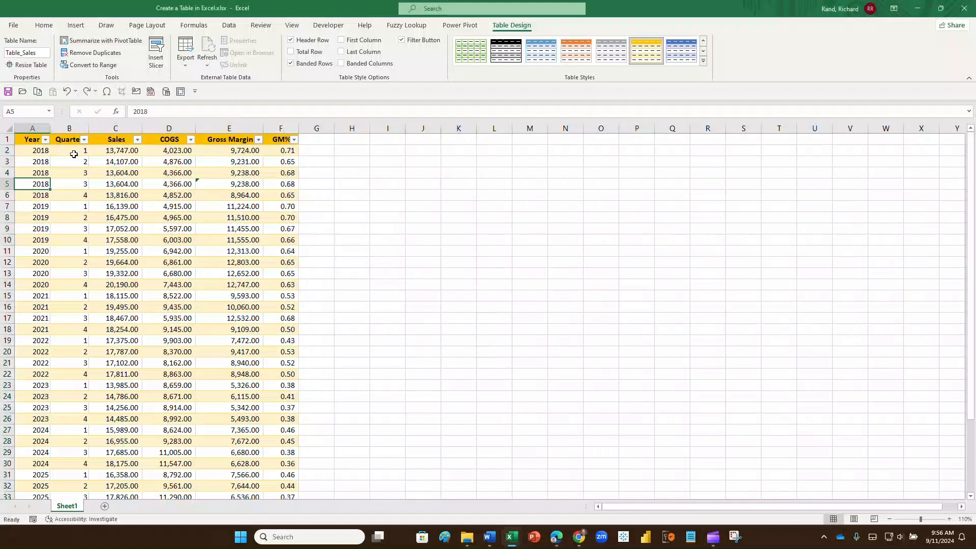
Remove duplicate records from the table, comparing all columns from Year to GM%.
click(106, 53)
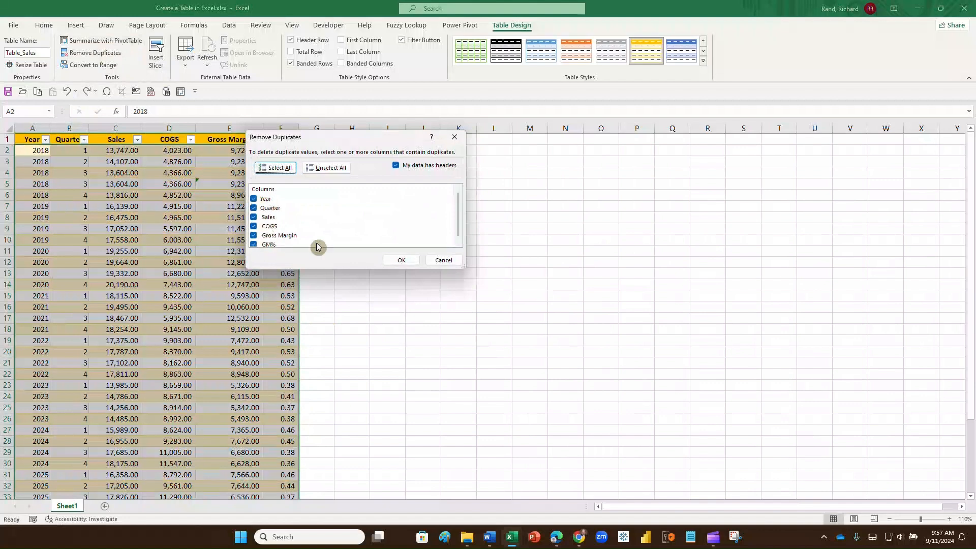
click(400, 261)
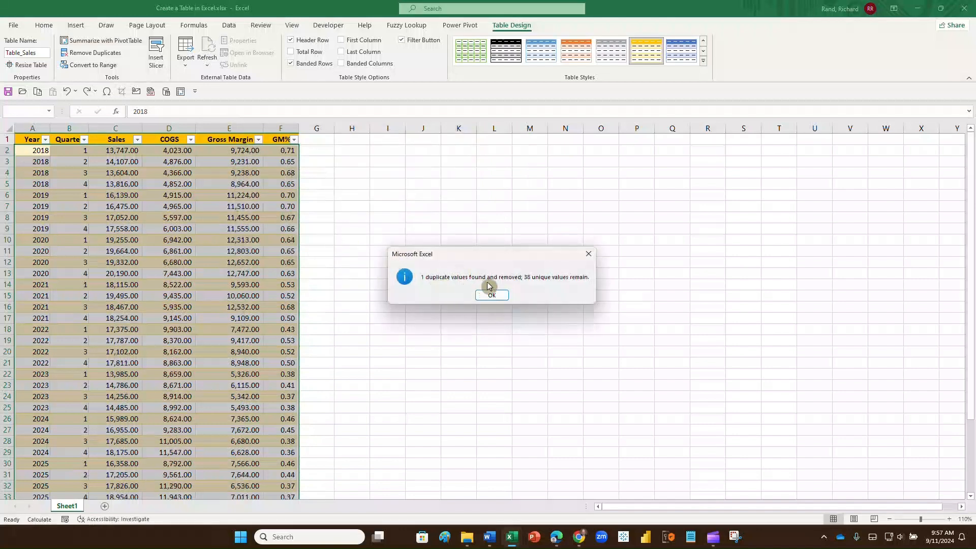
click(491, 294)
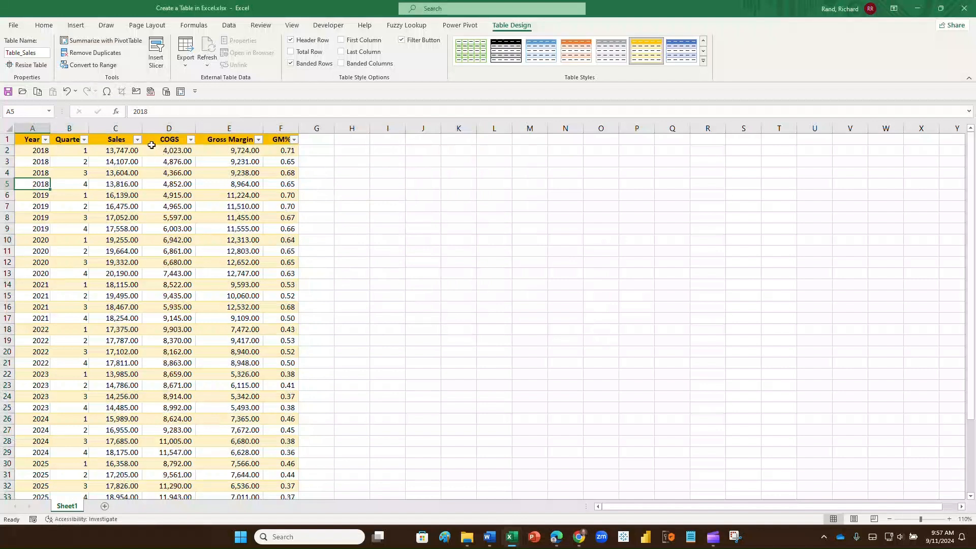
click(86, 194)
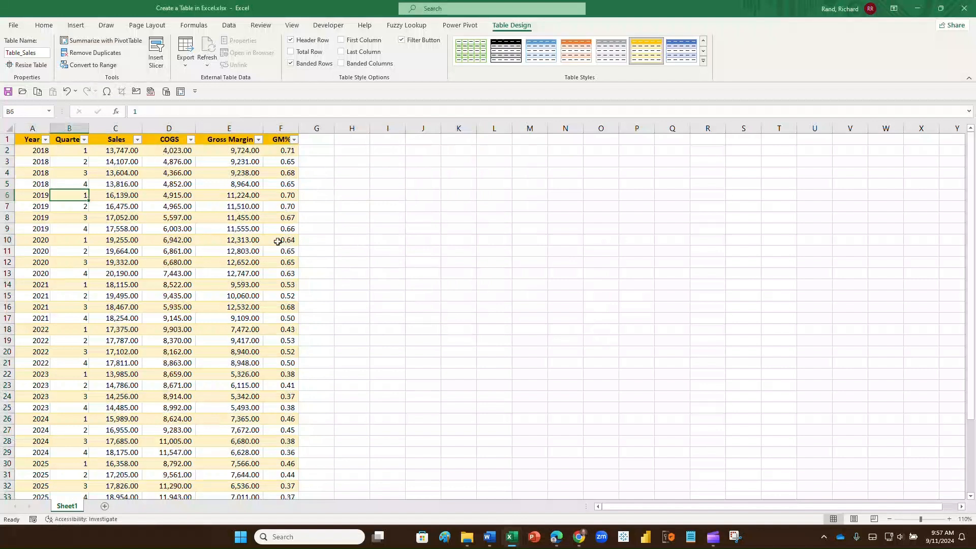
Examine the sort and filter options of the Year column, keeping all years selected.
click(120, 262)
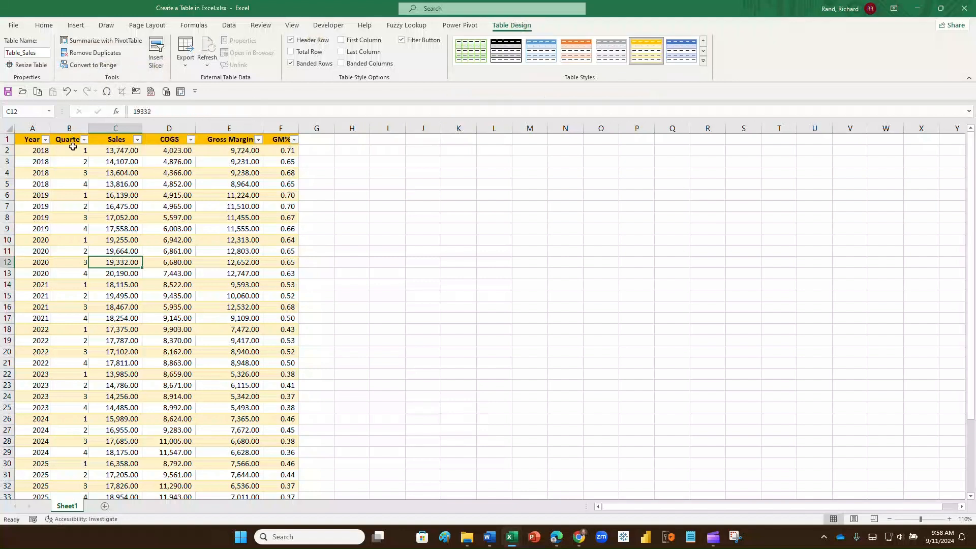
click(46, 140)
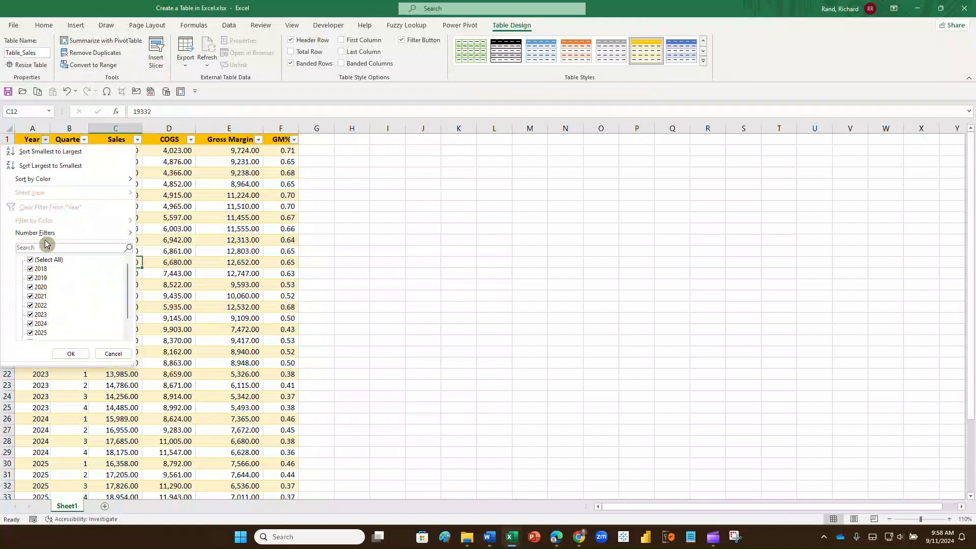
click(71, 354)
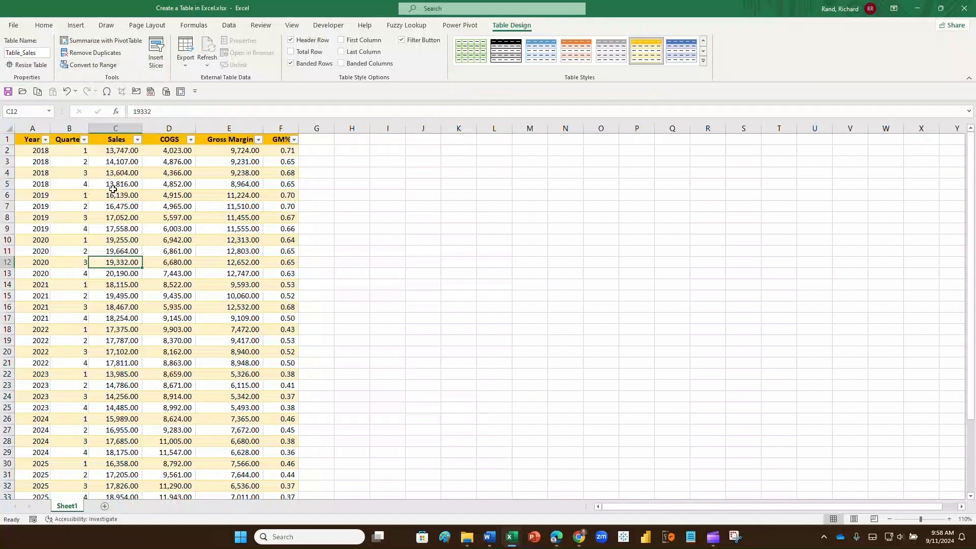
Insert a Year slicer for the table and place it beside the data, over columns I to K from row 1.
click(38, 173)
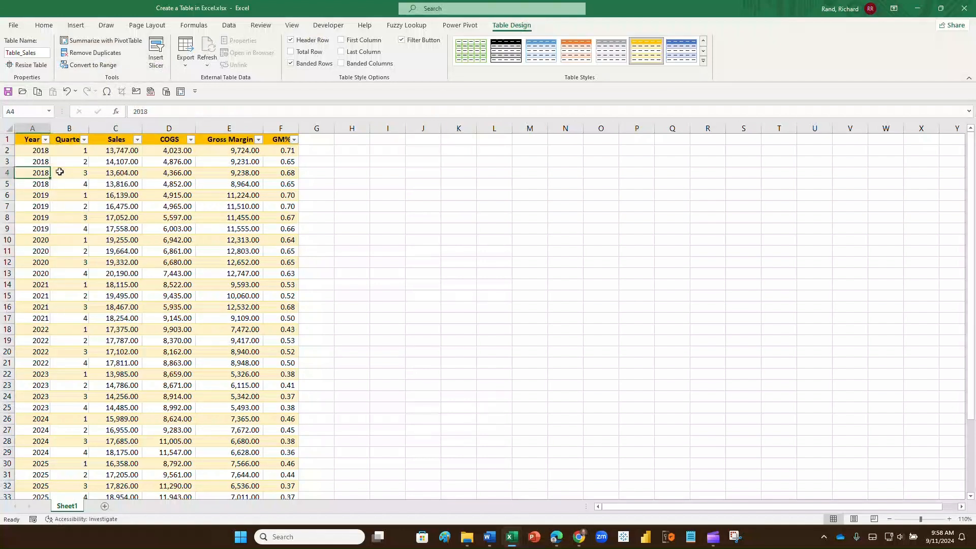
click(155, 62)
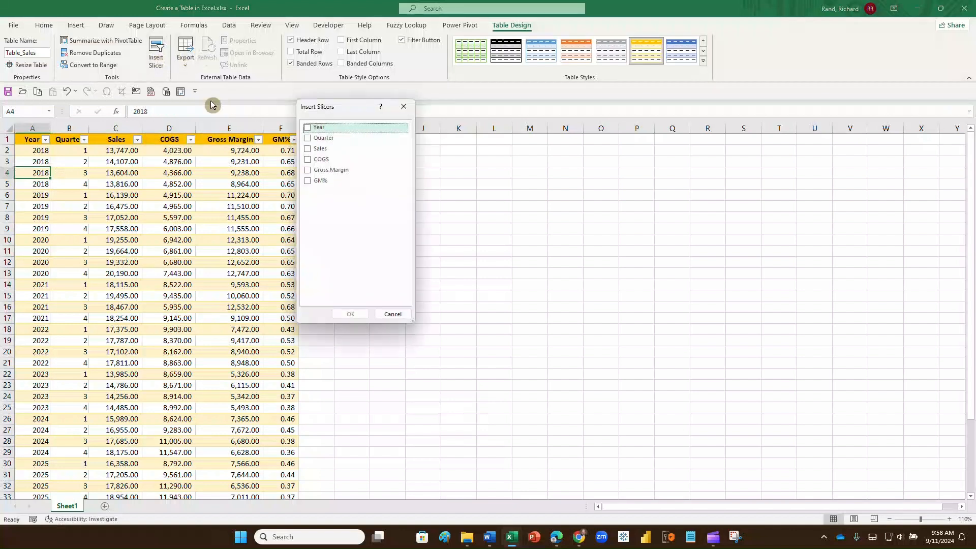
click(308, 128)
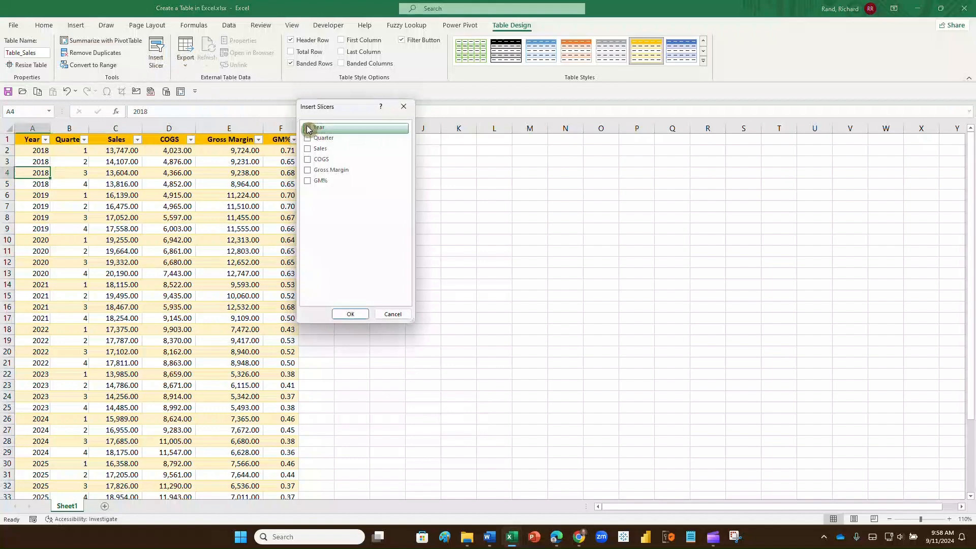
click(350, 314)
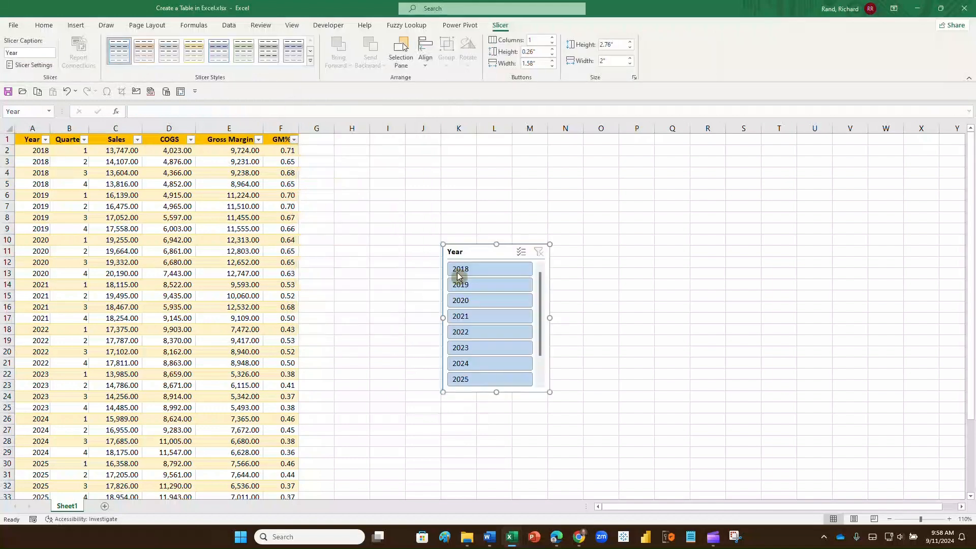
drag(470, 256, 355, 151)
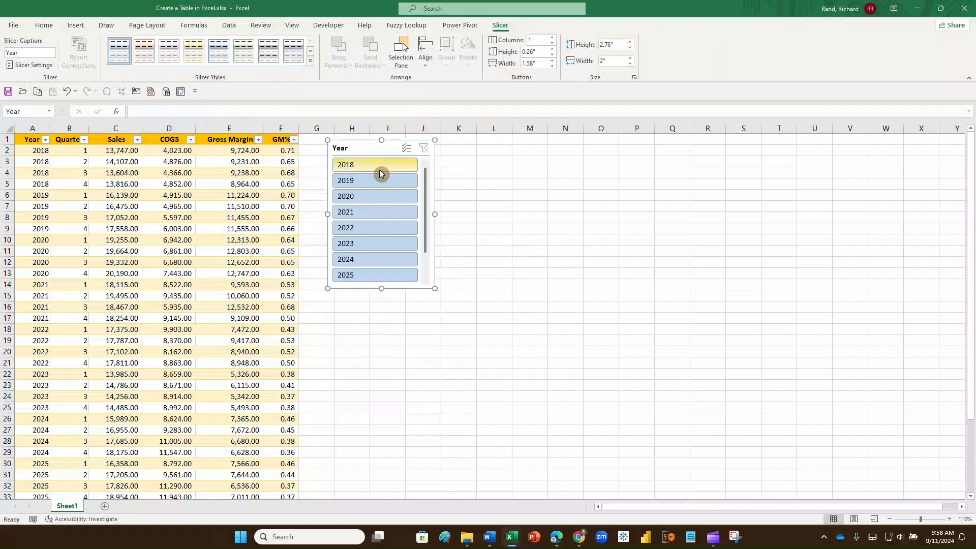
drag(366, 145, 407, 139)
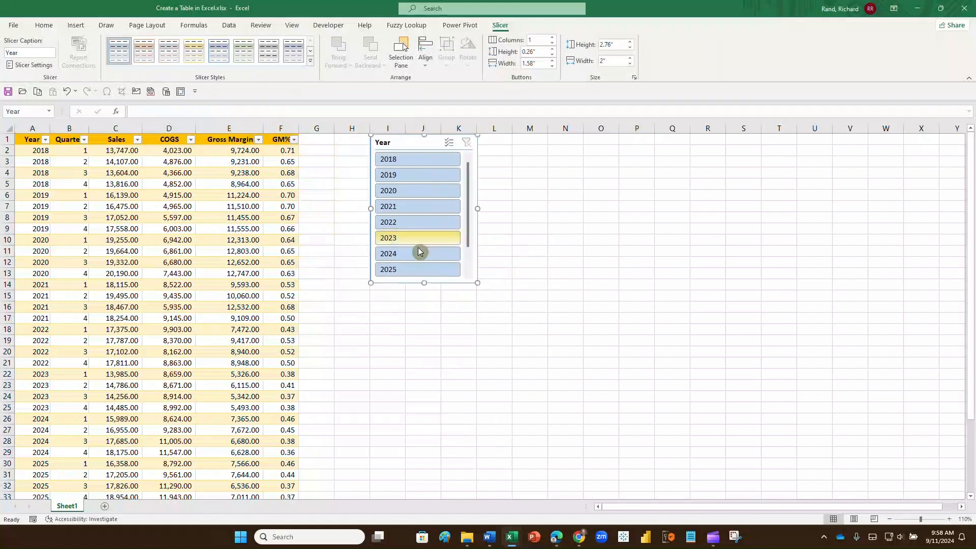
Filter the table with the Year slicer to 2018, 2019, 2020 and 2021, one year at a time.
click(413, 160)
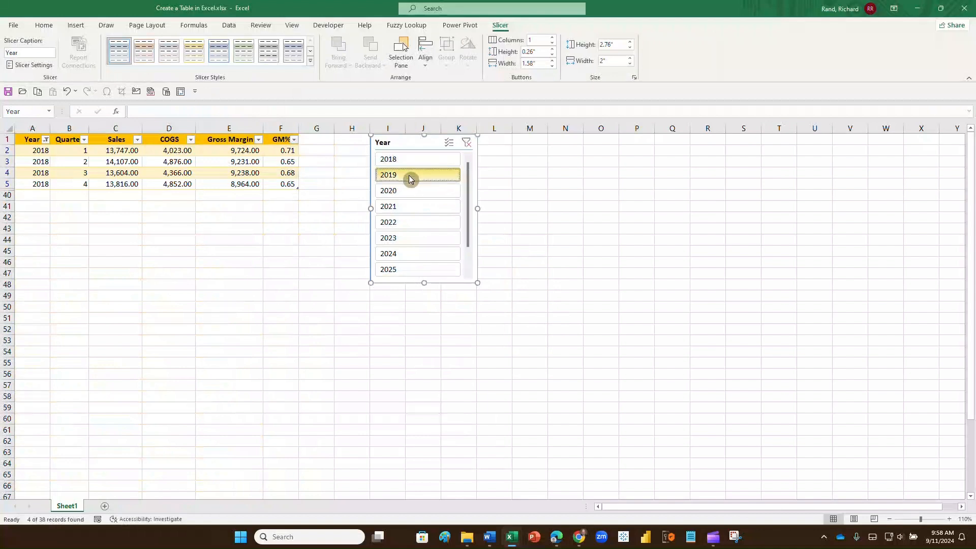
click(408, 175)
click(410, 191)
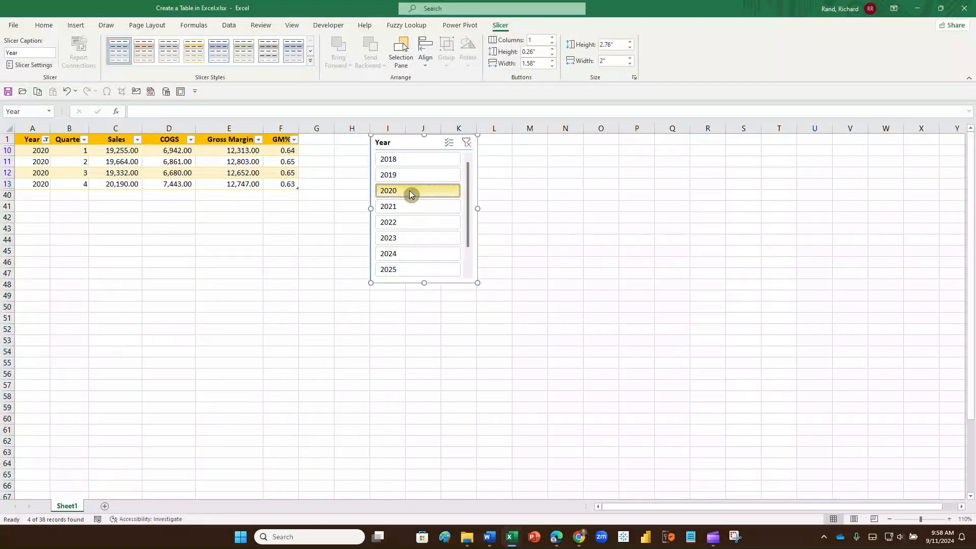
click(410, 206)
Enable multi-selection in the Year slicer and add 2018, 2019 and 2023 to the 2021 filter.
click(450, 145)
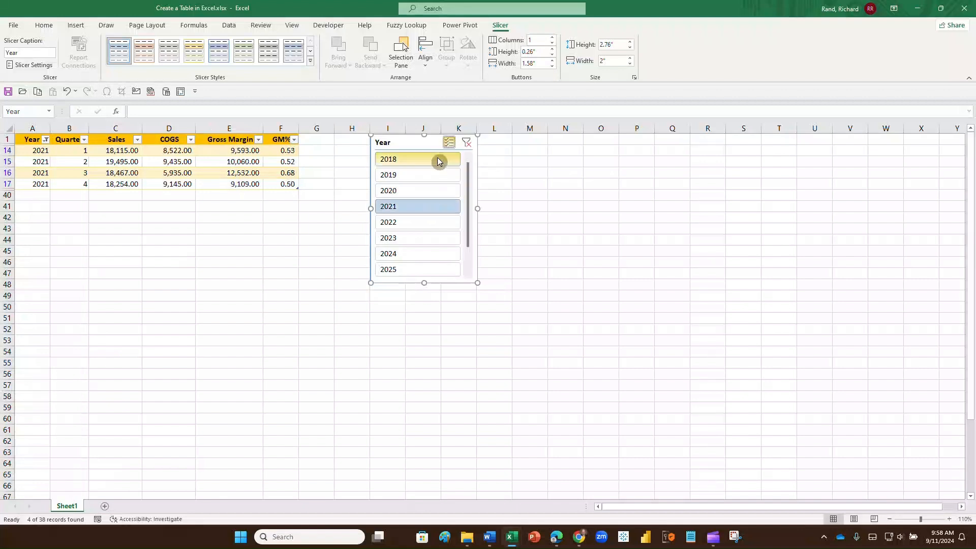
click(437, 159)
click(432, 174)
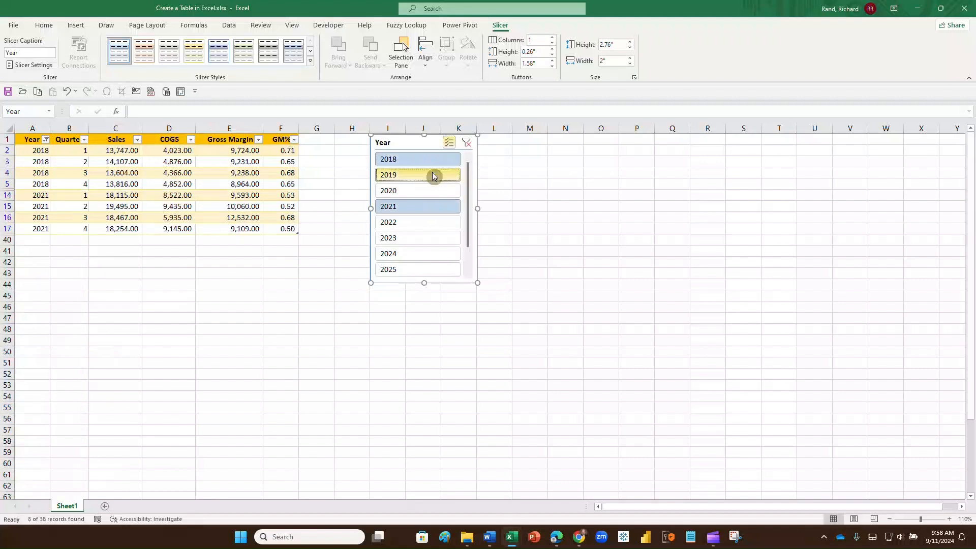
click(415, 241)
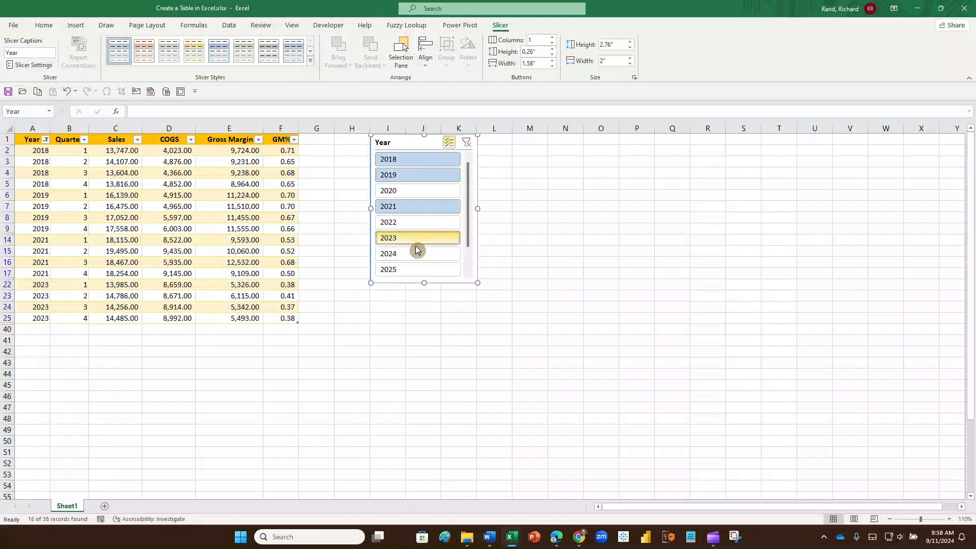
Clear the Year slicer's filter and delete the slicer.
click(466, 145)
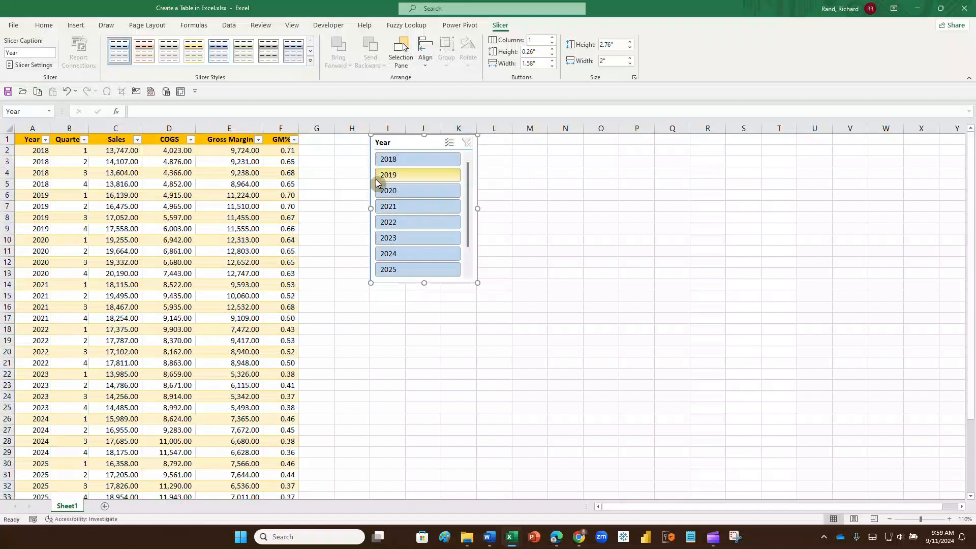
key(Delete)
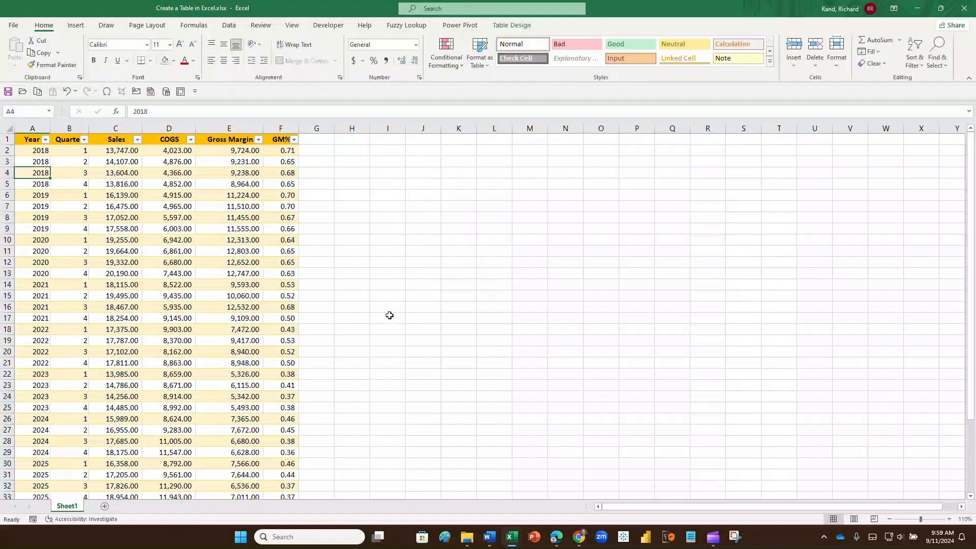
Hide the filter buttons in the table's header row and show them again.
drag(177, 173, 244, 171)
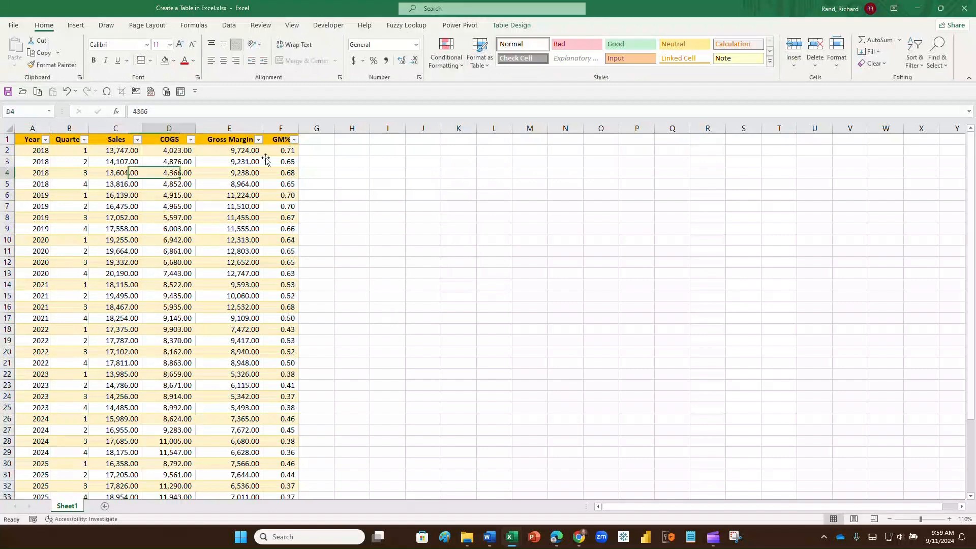
click(502, 26)
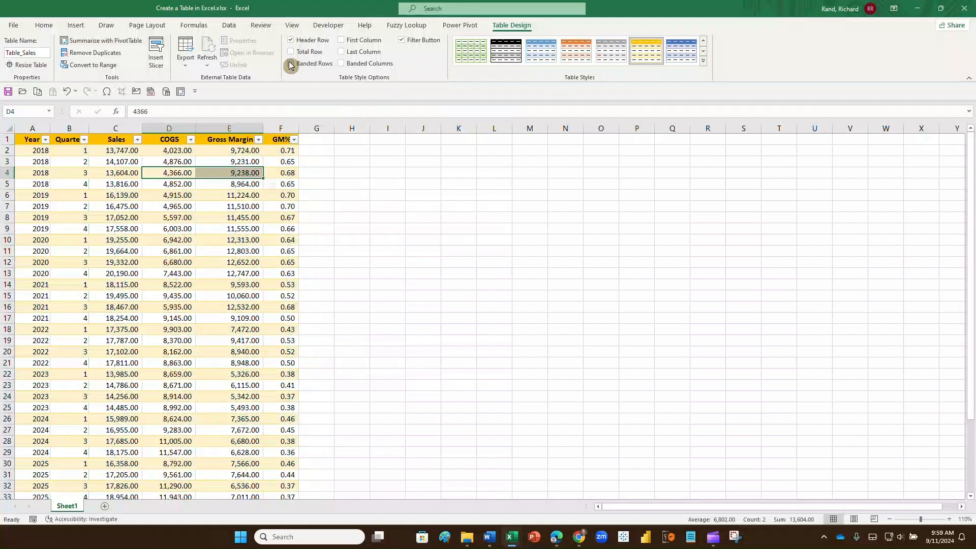
click(402, 40)
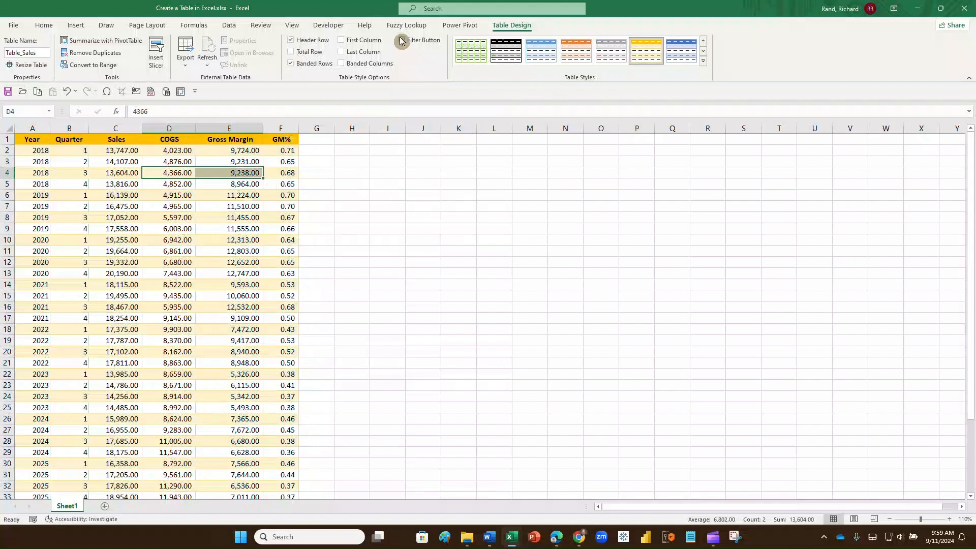
click(402, 41)
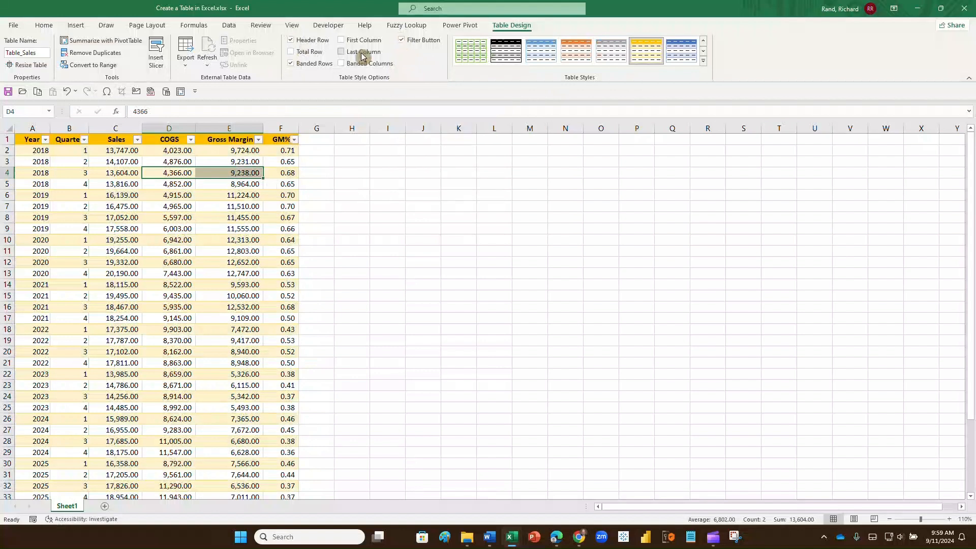
Turn the table's banded rows off and back on, and hide the header row.
click(291, 66)
click(291, 66)
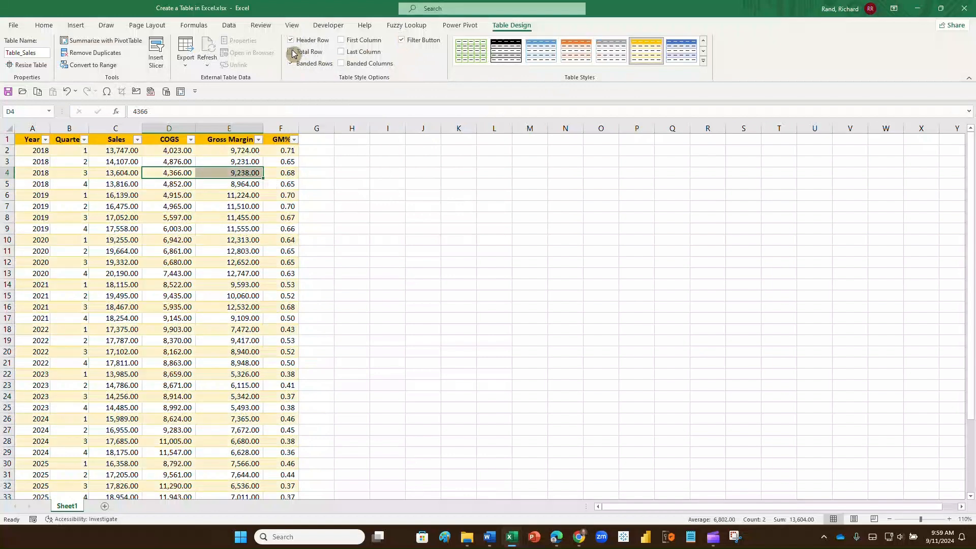
click(293, 40)
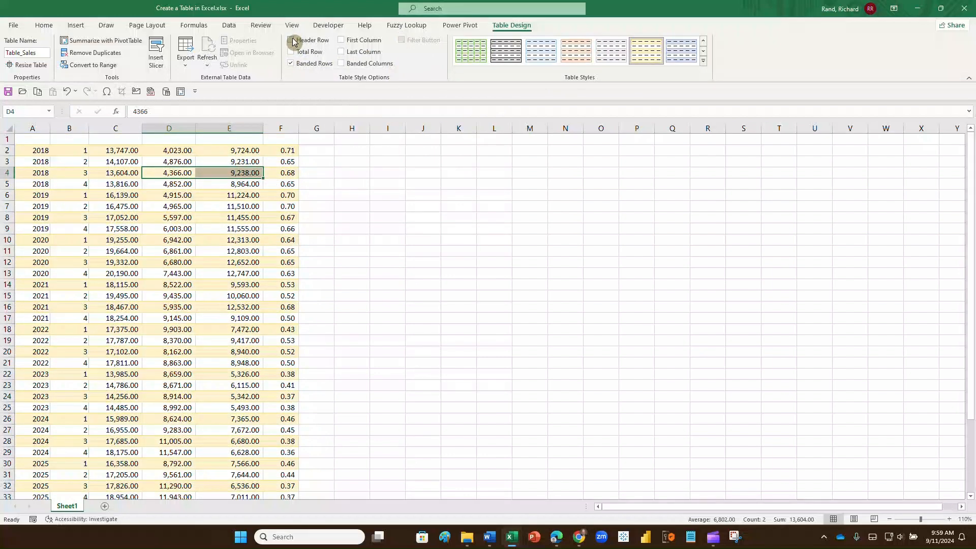
Show the table's header row again and add a total row at the end of the table.
click(294, 40)
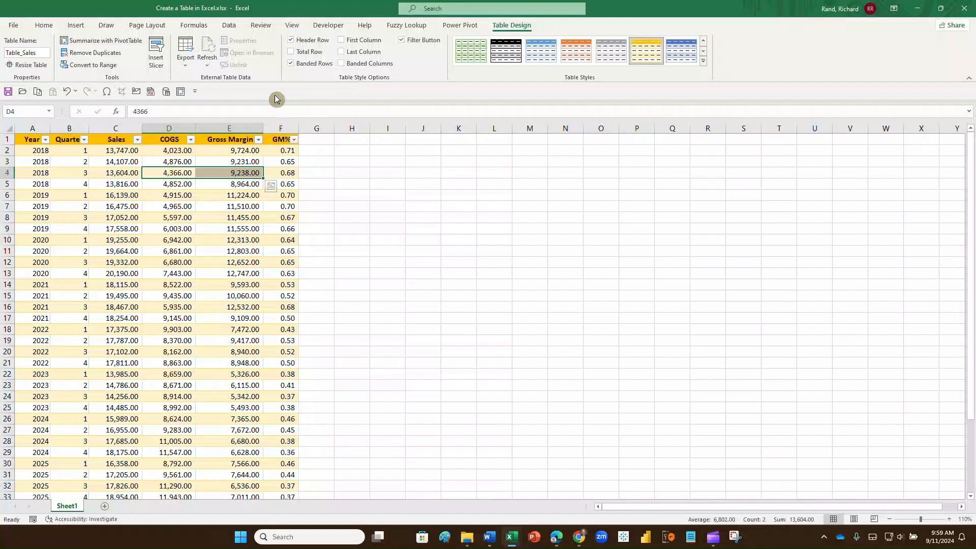
click(291, 52)
scroll(174, 219, down, 8)
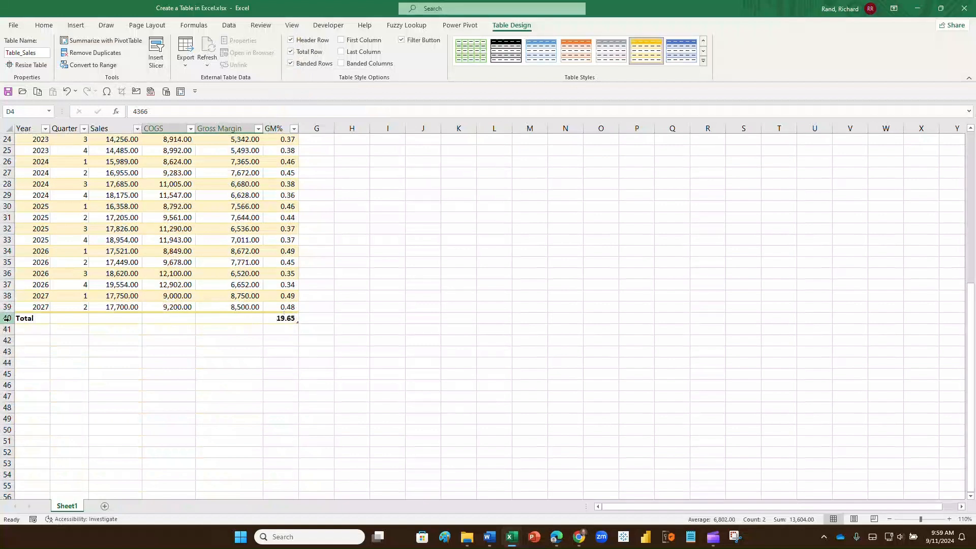
Set the Sales column's total row cell to the Sum function.
click(67, 320)
click(131, 319)
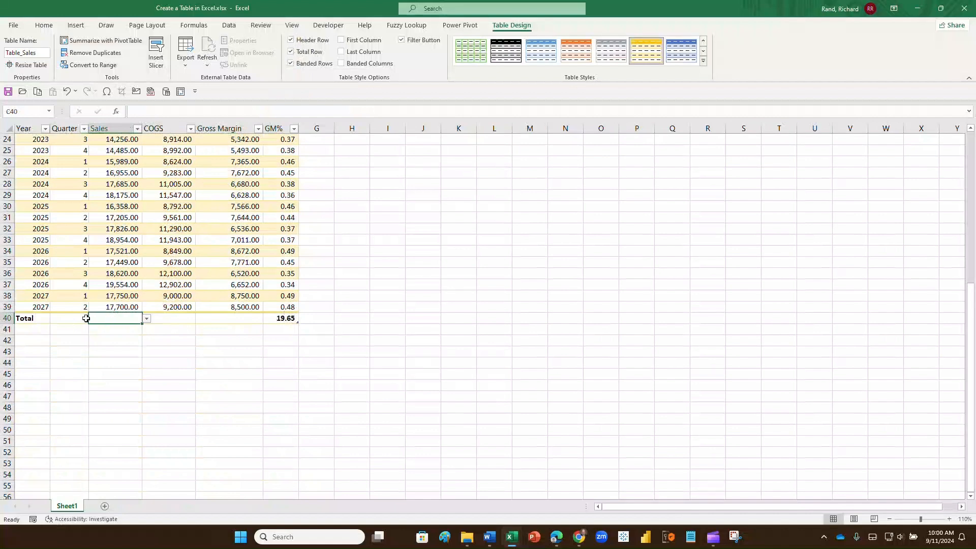
click(163, 320)
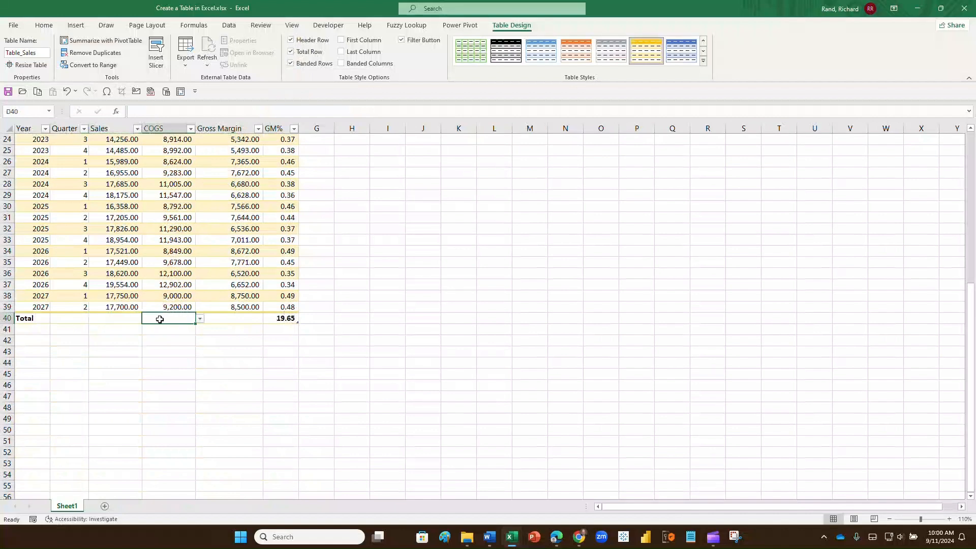
click(121, 318)
click(146, 319)
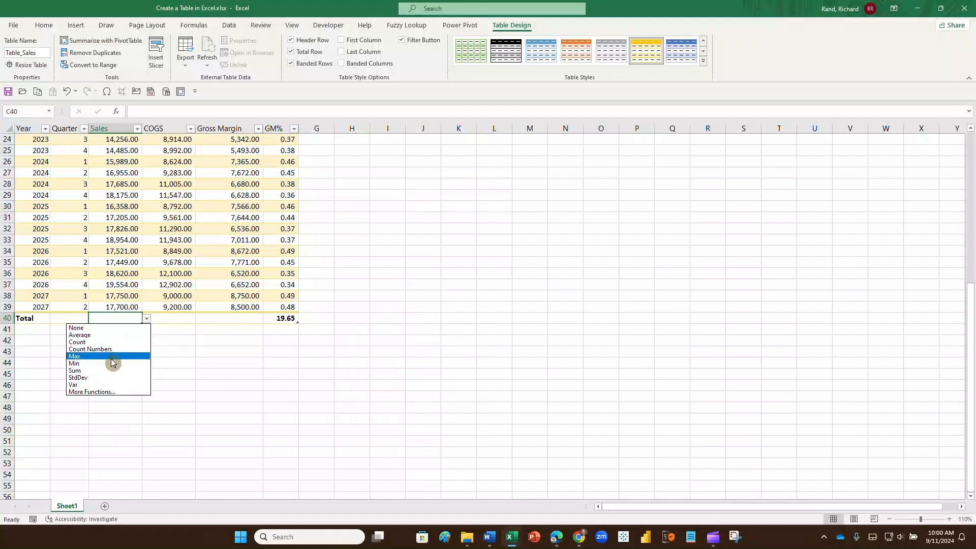
click(108, 371)
Add Sum totals for the COGS and Gross Margin columns in the total row.
click(186, 321)
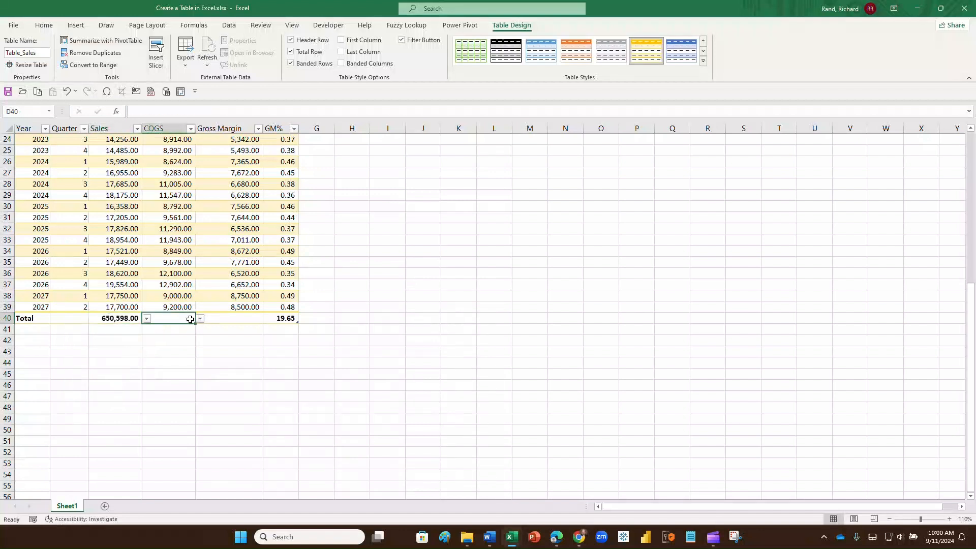
click(200, 318)
click(173, 370)
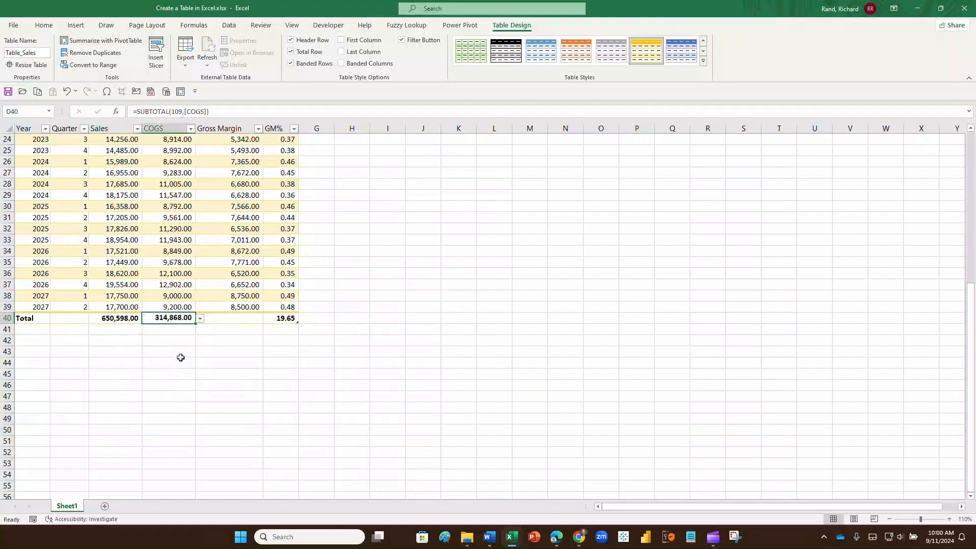
click(250, 309)
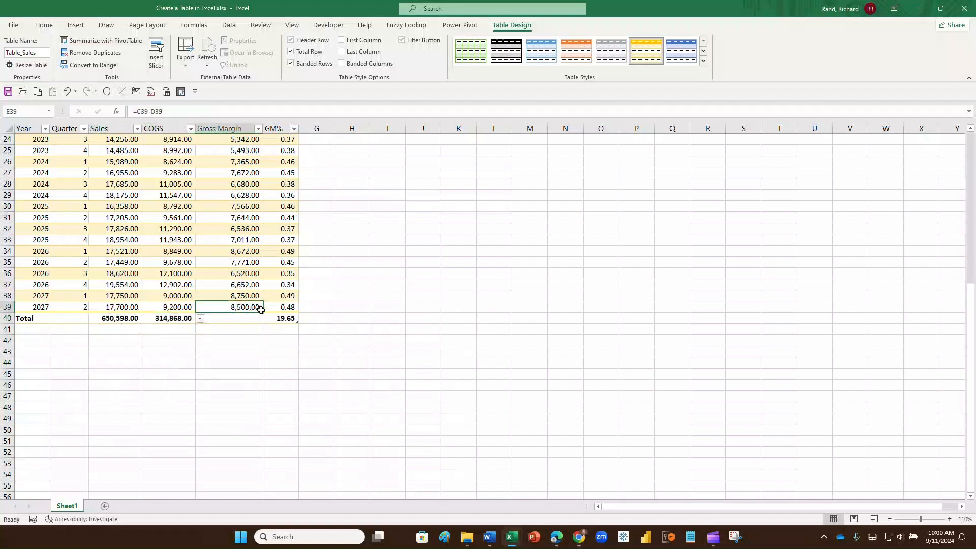
click(261, 318)
click(268, 319)
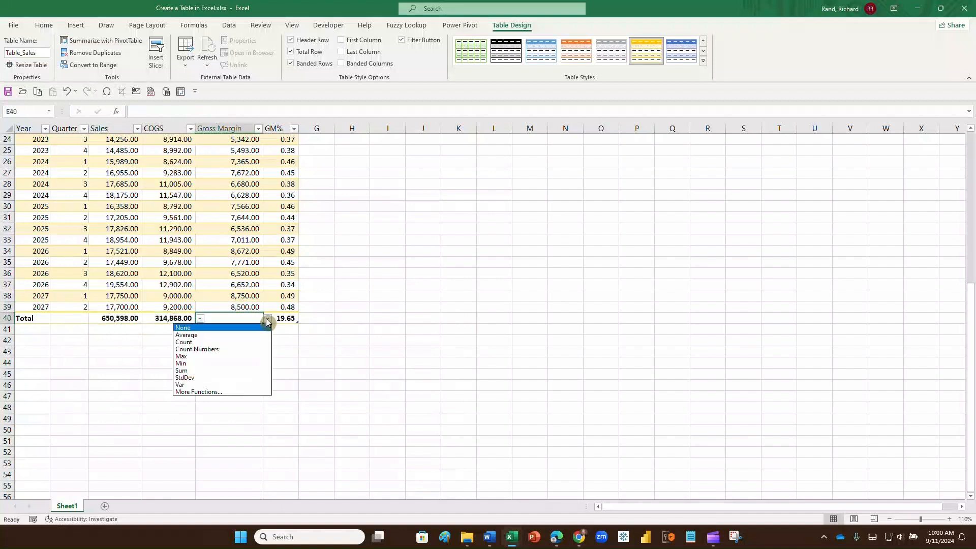
click(203, 370)
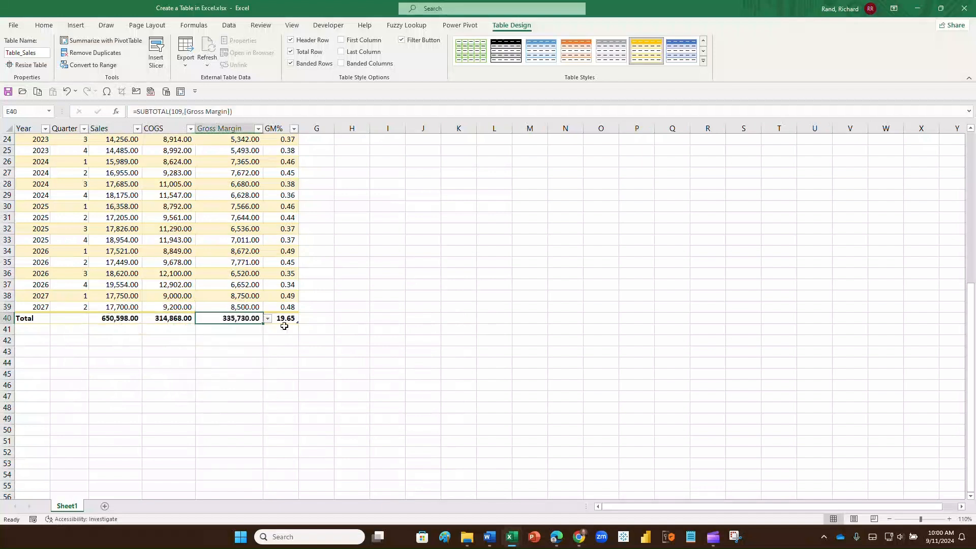
Change the GM% column's total row function to Average.
click(281, 352)
click(283, 319)
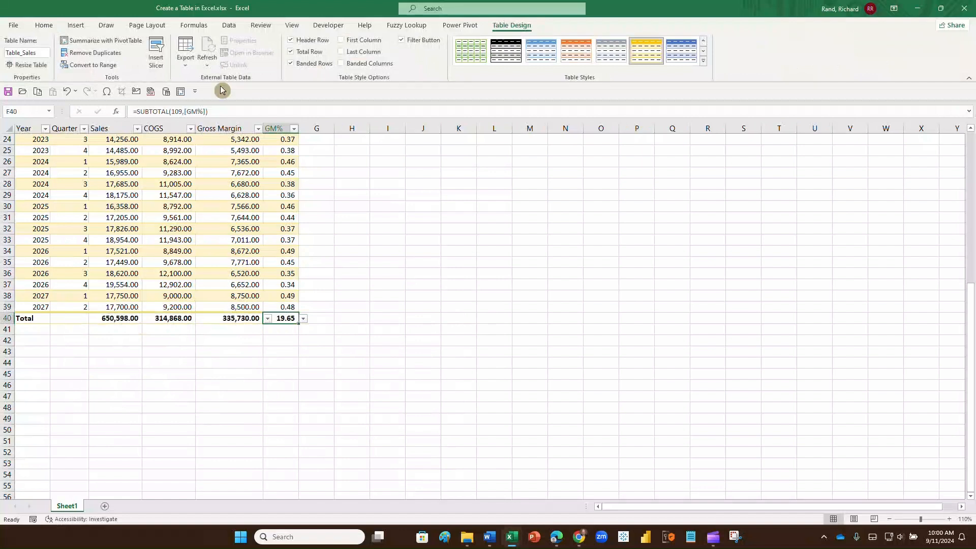
click(207, 61)
click(224, 93)
click(304, 319)
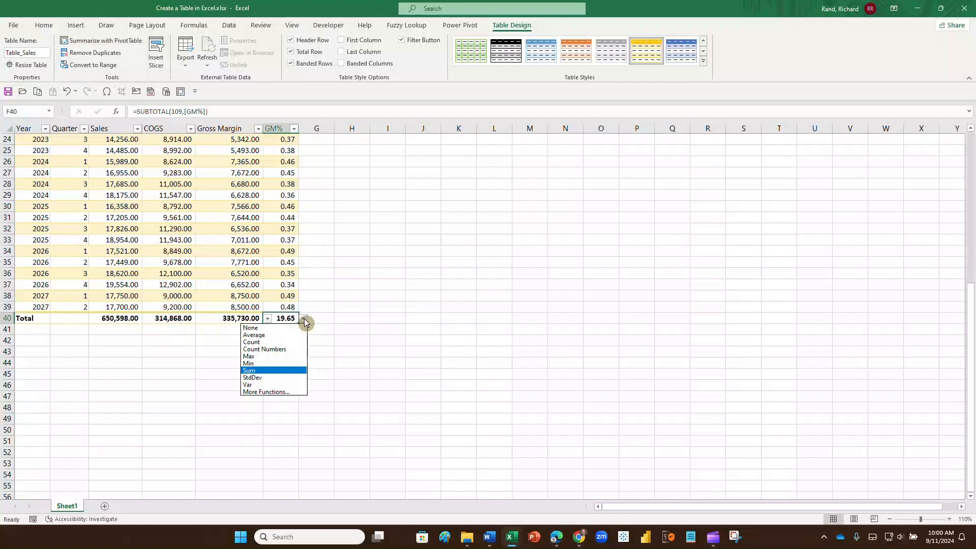
click(269, 334)
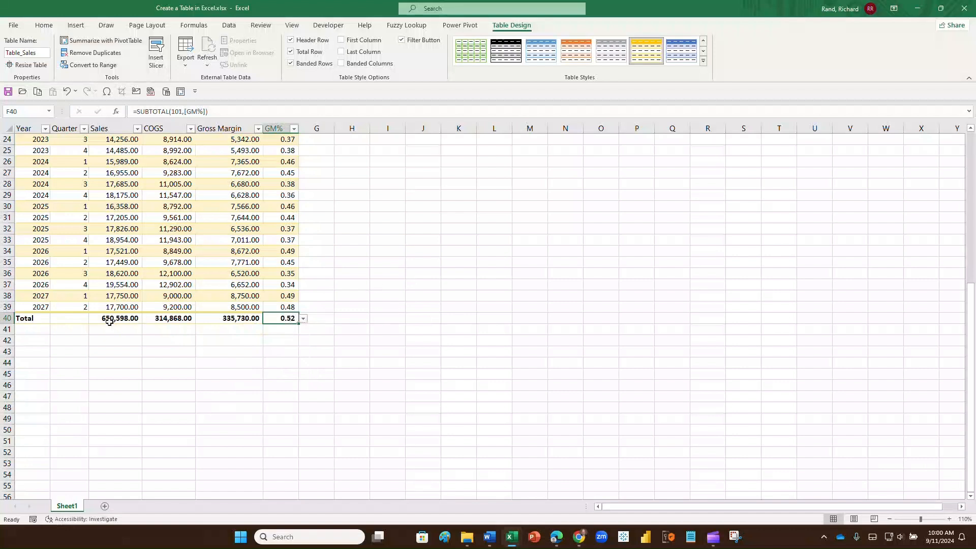
Try to add a new record directly below the Total row with year 2027 and quarter 3.
click(30, 333)
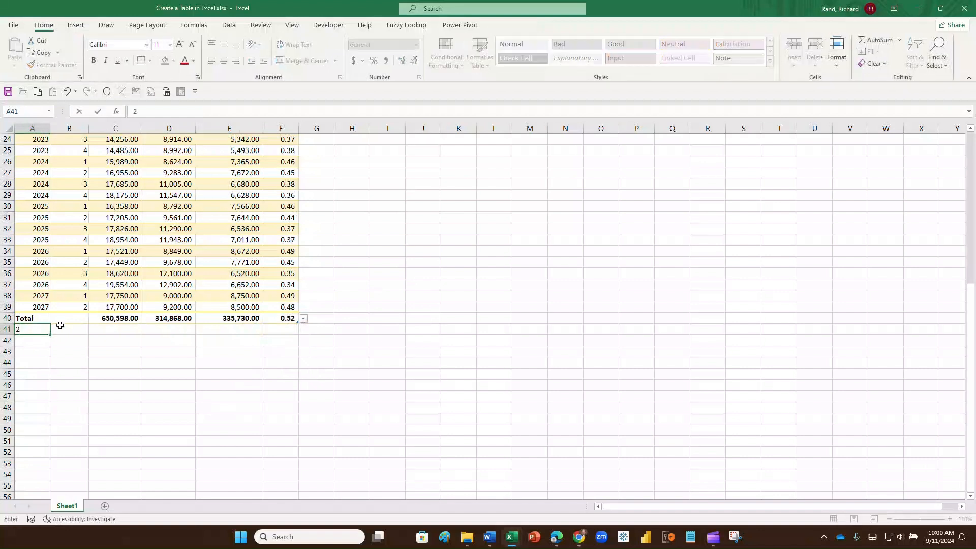
text(2027)
key(Tab)
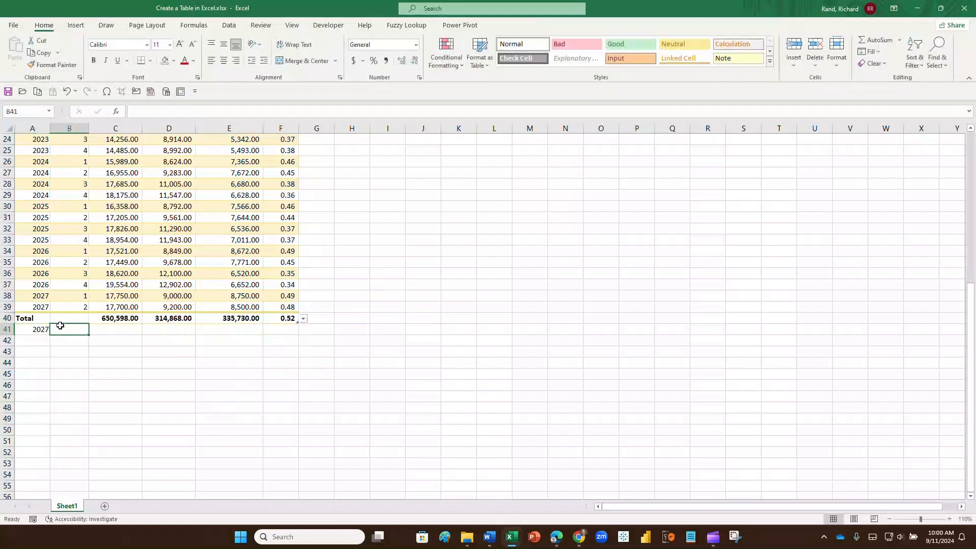
text(3)
key(Tab)
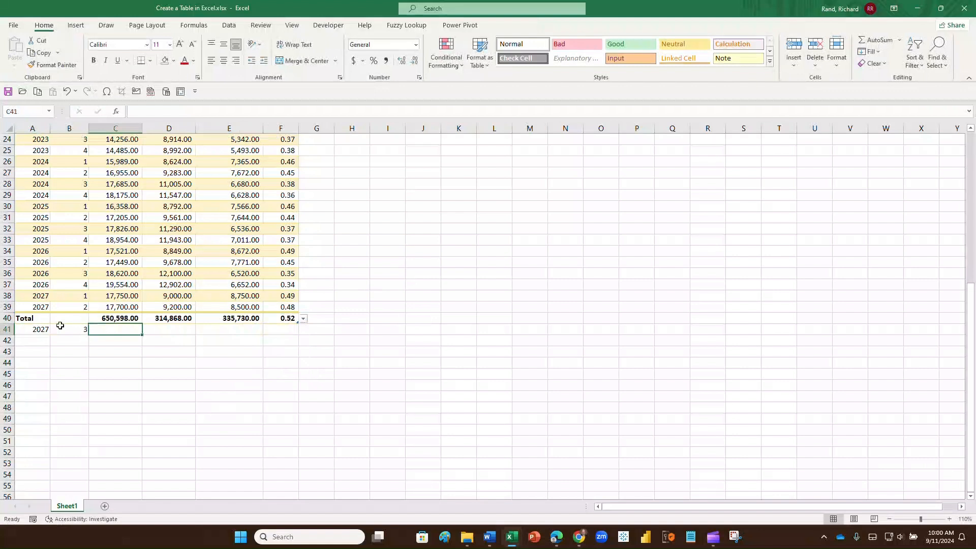
Clear the 2027 and 3 entries from the row beneath the Total row.
key(Left)
key(Left)
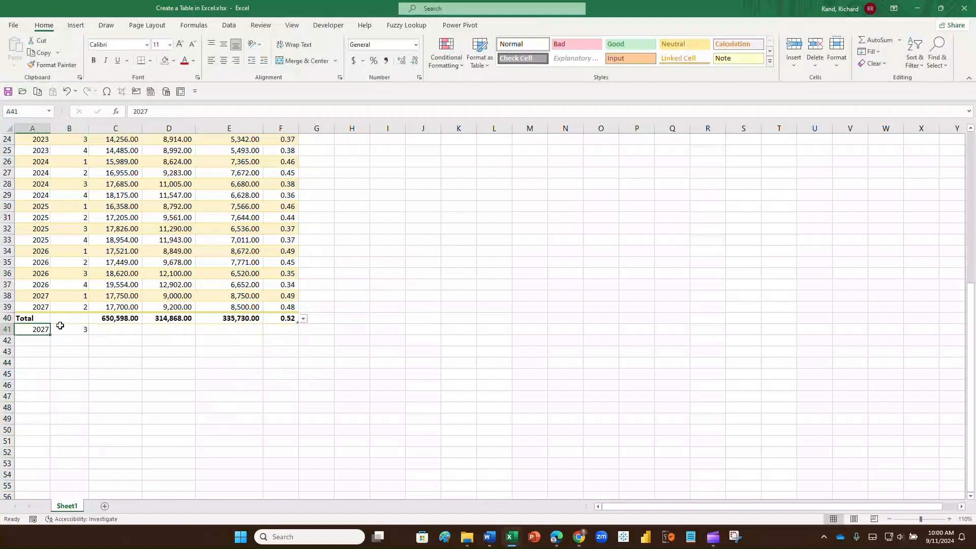
key(Delete)
key(Right)
key(Delete)
Go back up through the table's records to the first Year cell, A2.
key(Up)
key(Up)
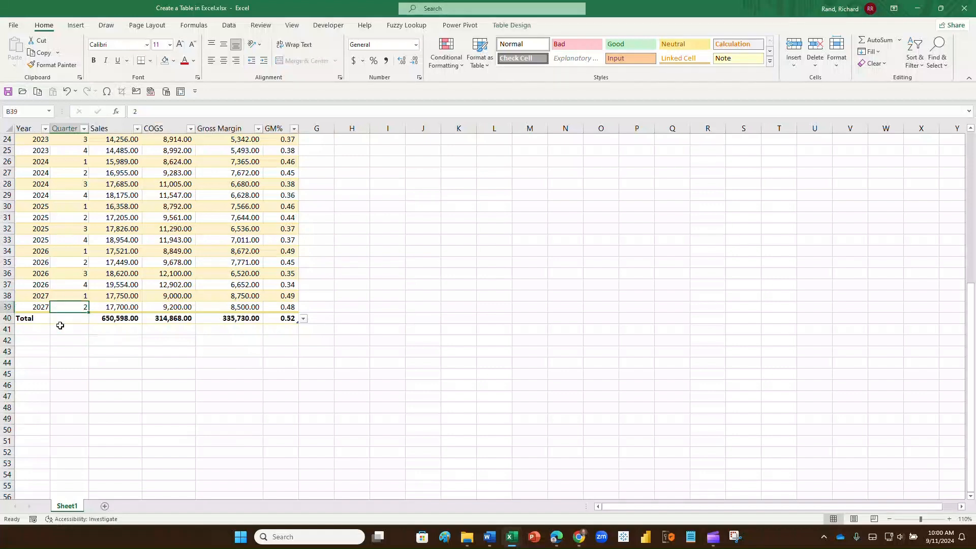
key(Up)
key(Up)
key(Up)
key(Up)
key(Up)
key(Up)
key(Up)
key(Up)
key(Up)
key(Up)
key(Up)
key(Up)
key(Up)
key(Up)
key(Up)
key(Up)
key(Up)
key(Up)
key(Up)
key(Up)
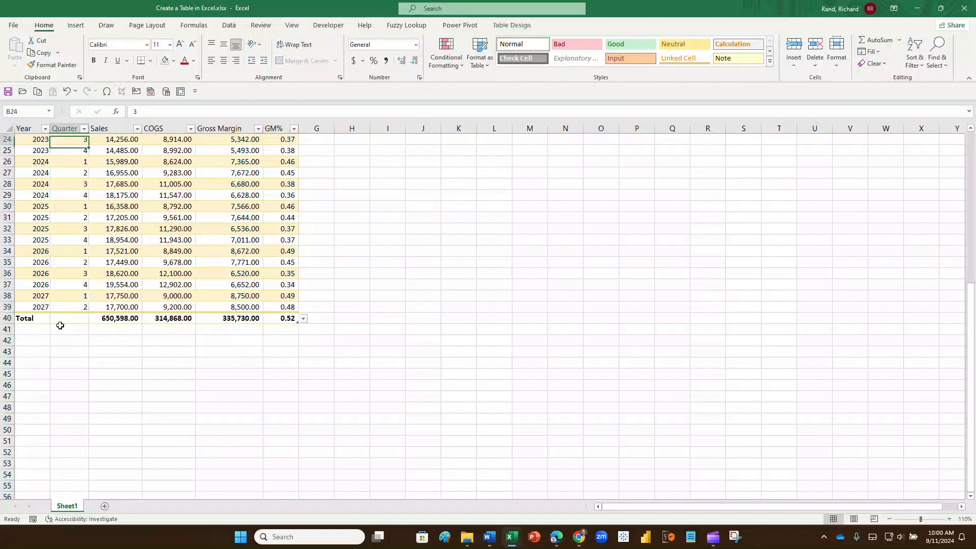
key(Up)
key(Up)
key(Up)
key(Up)
key(Up)
key(Up)
key(Up)
key(Up)
key(Up)
key(Up)
key(Down)
key(Left)
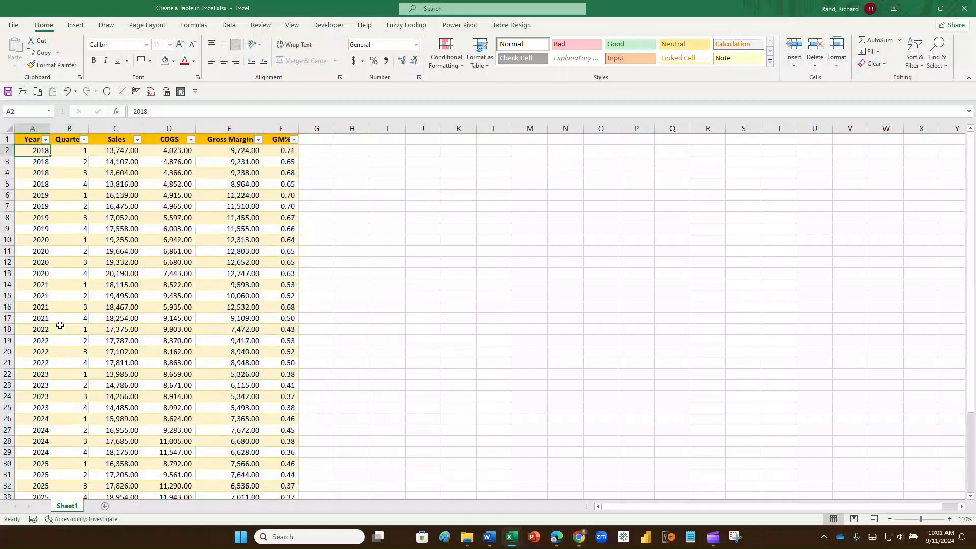
Append a blank record above the Total row from the last GM% data cell, and undo the addition.
key(ctrl+Down)
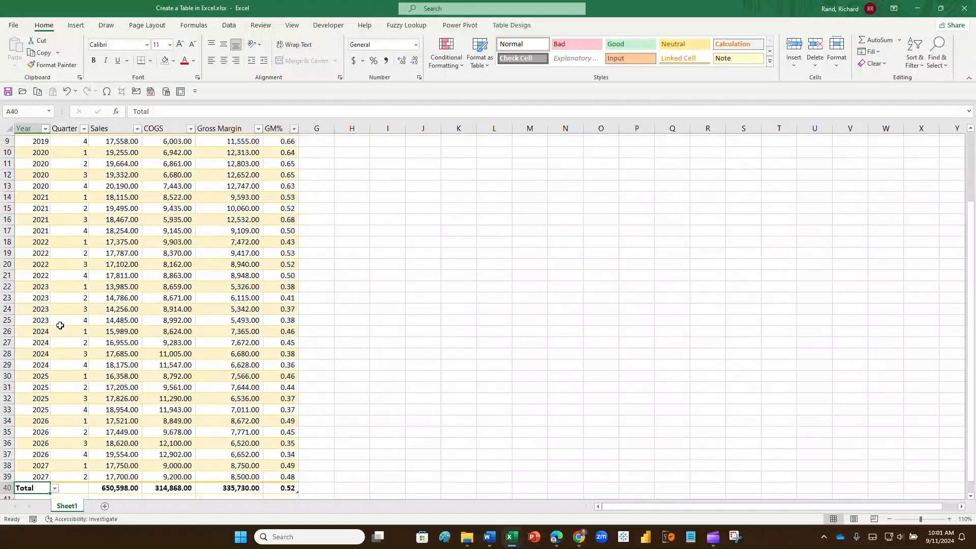
key(Right)
key(Right)
key(Right)
key(Right)
key(Right)
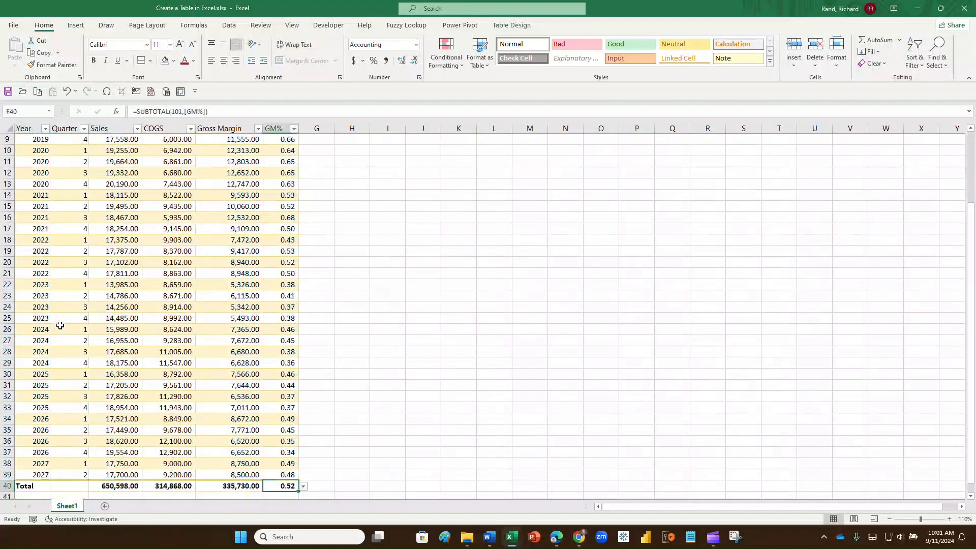
key(Up)
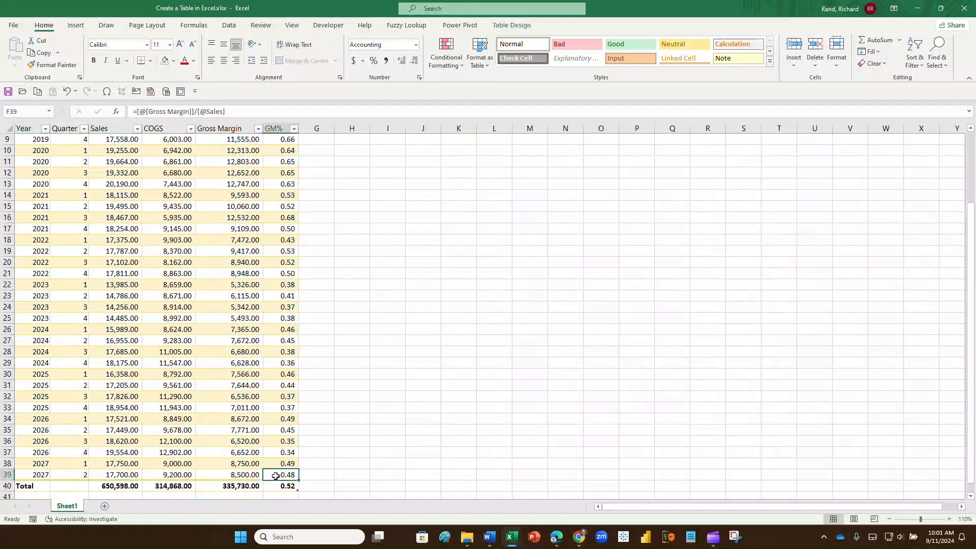
key(Tab)
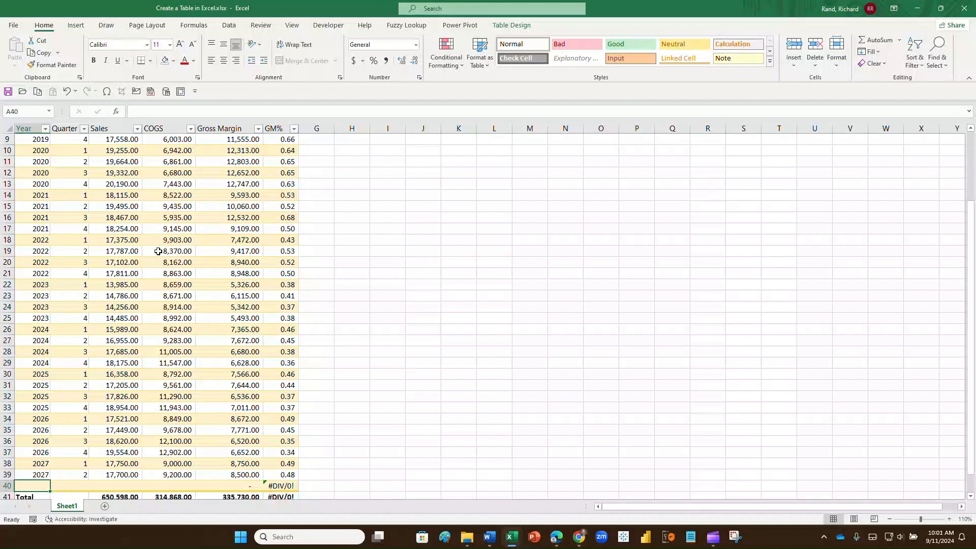
click(67, 91)
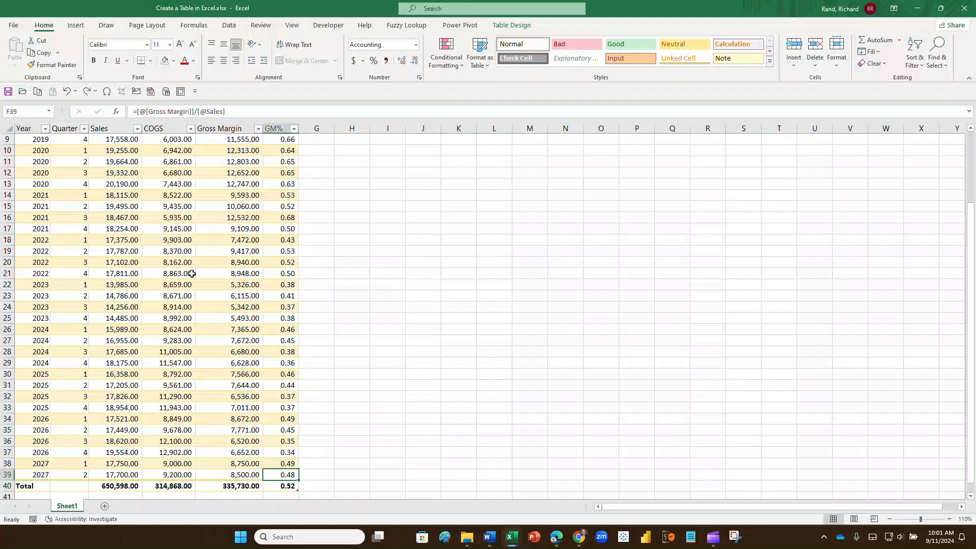
scroll(193, 274, up, 3)
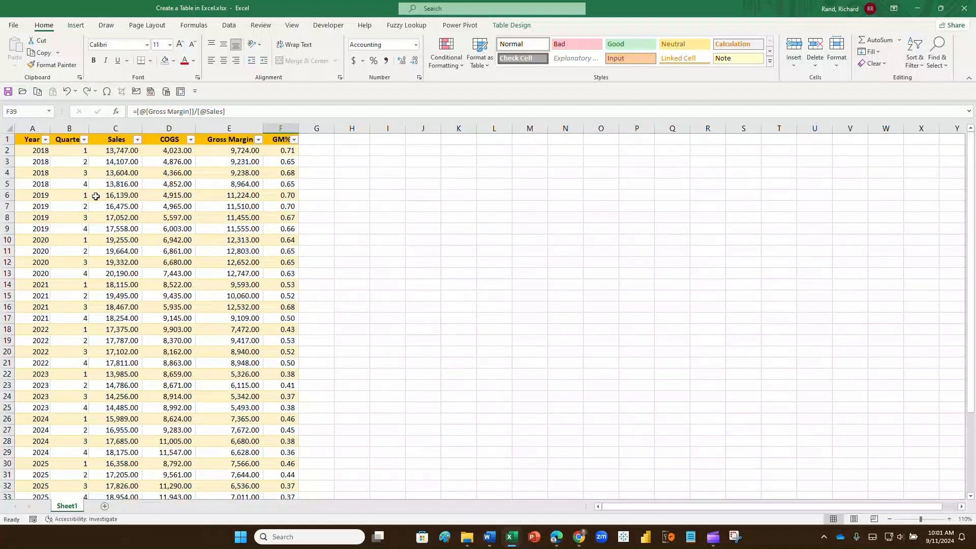